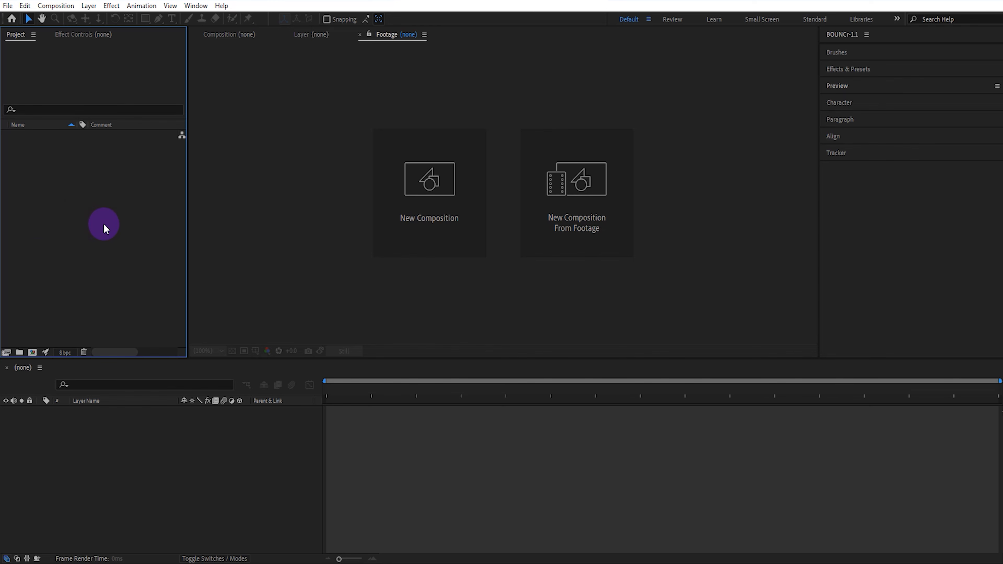
Import the special effects video, both Arsenal Logo files and the Ball image as Composition - Retain Layer Sizes.
double_click(104, 225)
left_click_drag(602, 209, 375, 198)
left_click(447, 388)
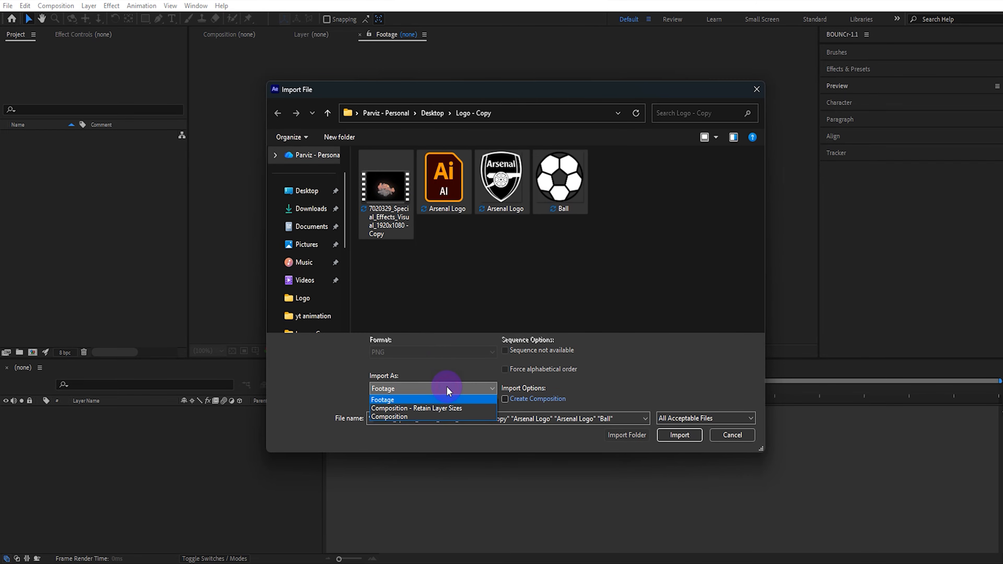
left_click(447, 409)
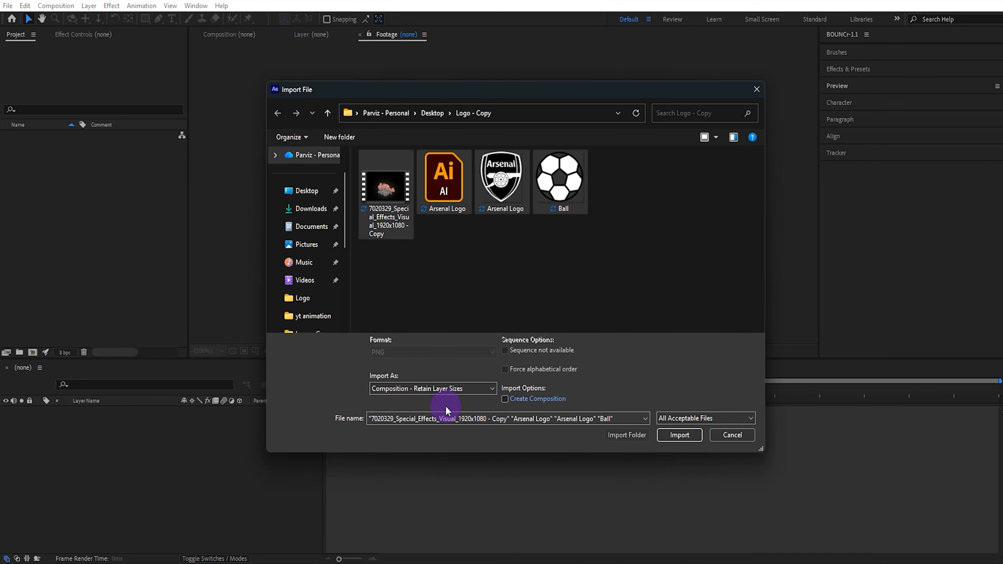
left_click(676, 438)
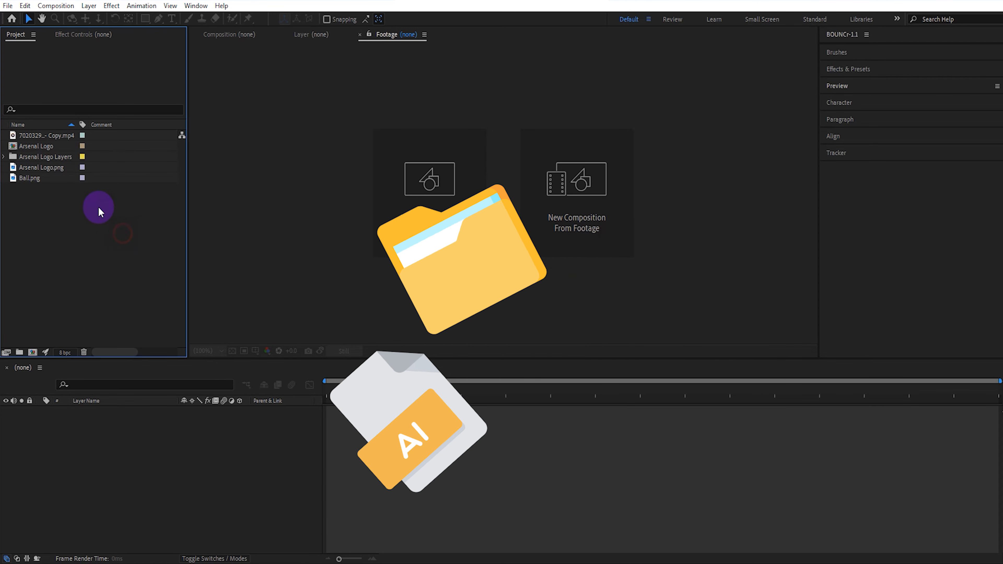
Open the Arsenal Logo composition and apply the Social Media Landscape HD 1920x1080 30 fps preset to it.
double_click(63, 146)
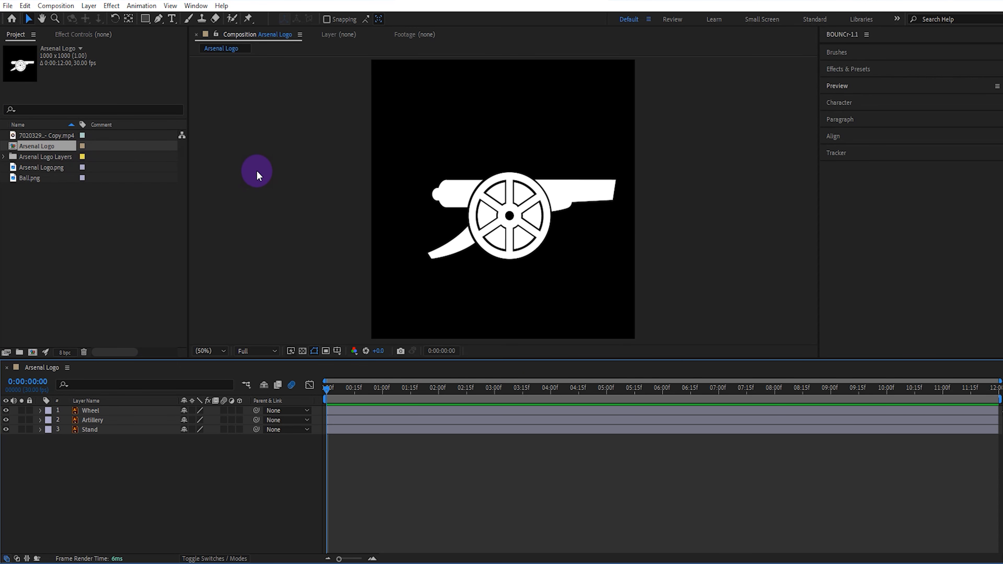
right_click(257, 172)
left_click(270, 197)
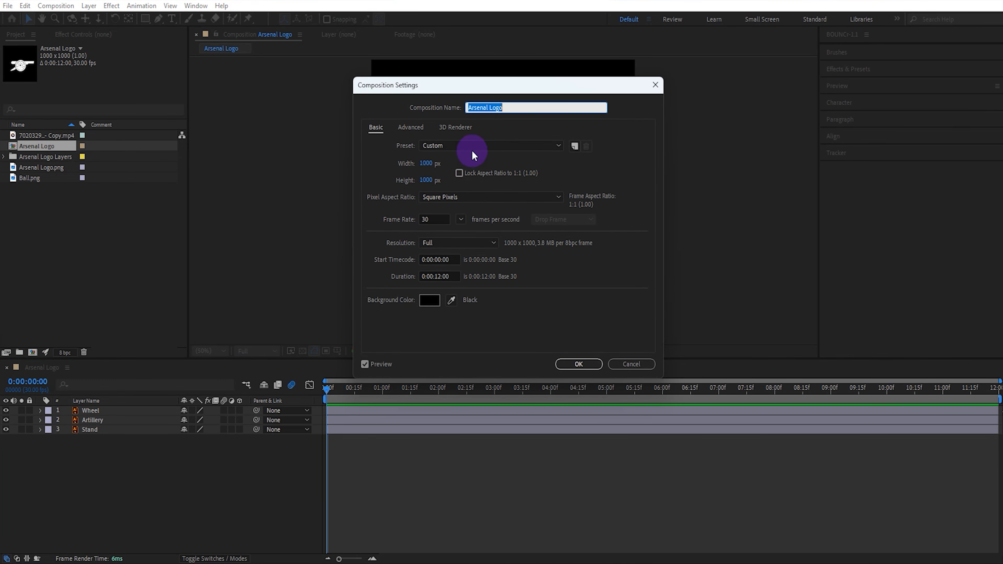
left_click(478, 145)
left_click(502, 275)
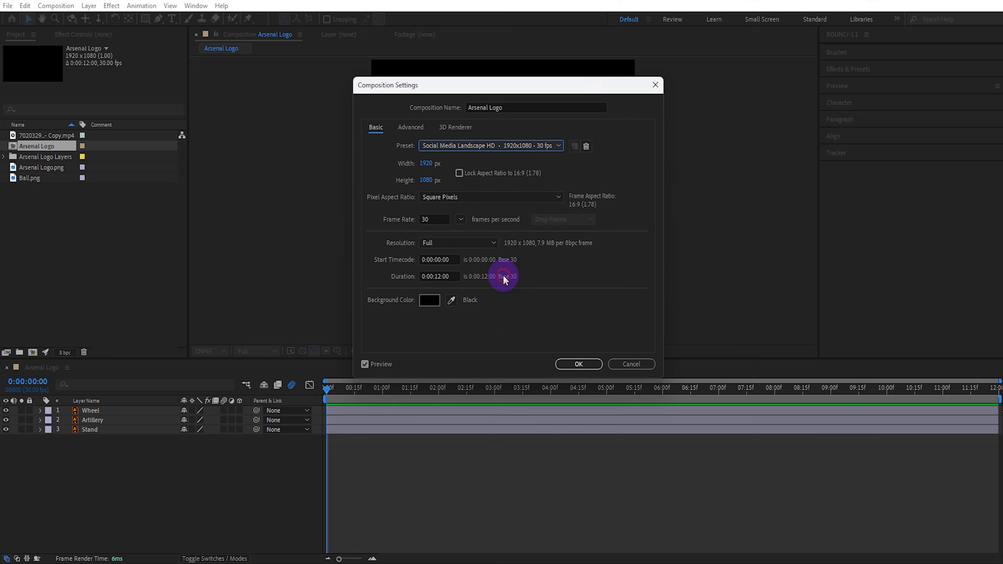
left_click(536, 320)
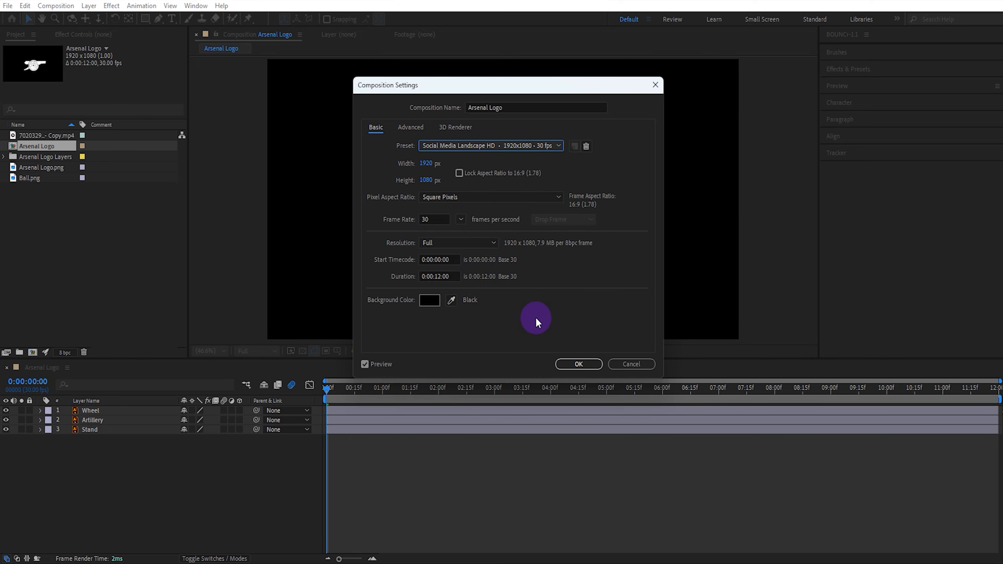
left_click(569, 364)
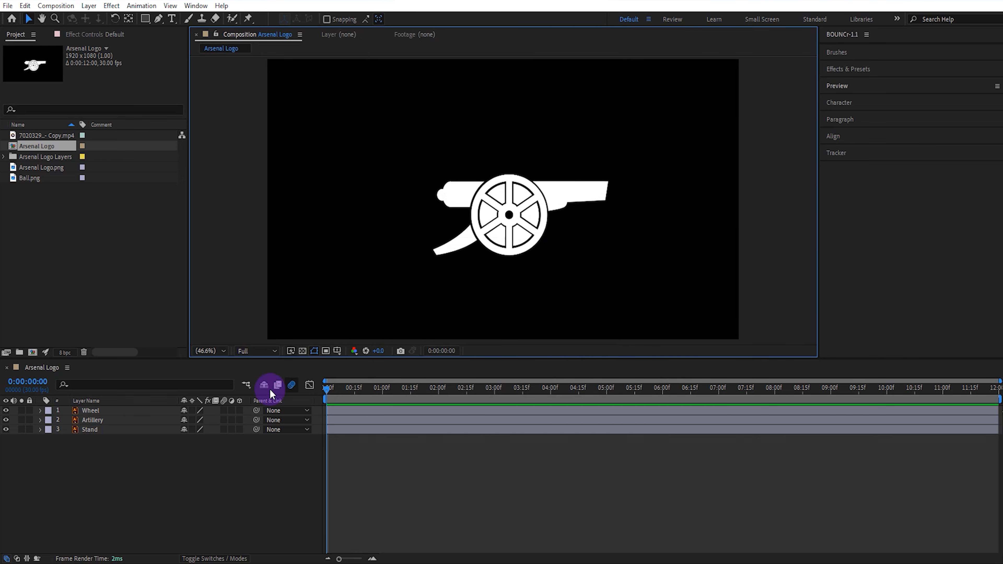
Parent the Wheel and Stand layers to the Artillery layer.
left_click(163, 410)
left_click(163, 430, "ctrl")
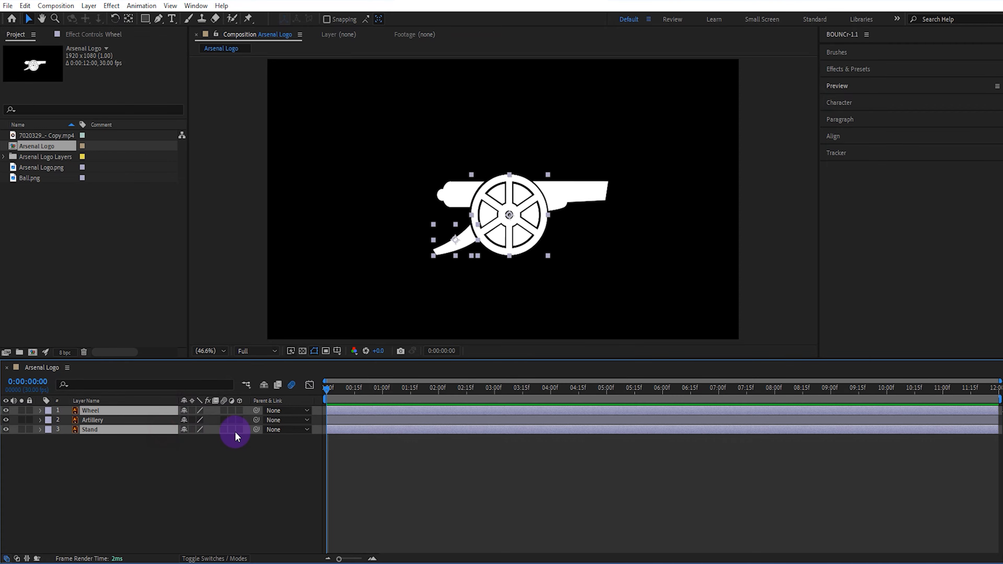
left_click_drag(257, 430, 148, 420)
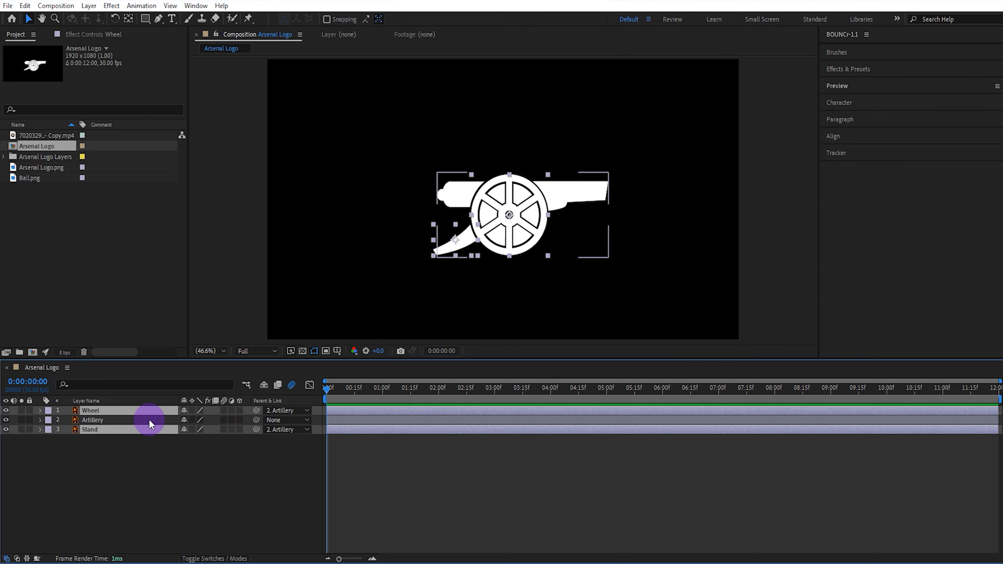
Separate the Artillery layer's Position into X and Y dimensions.
left_click(148, 420)
key("p")
right_click(137, 431)
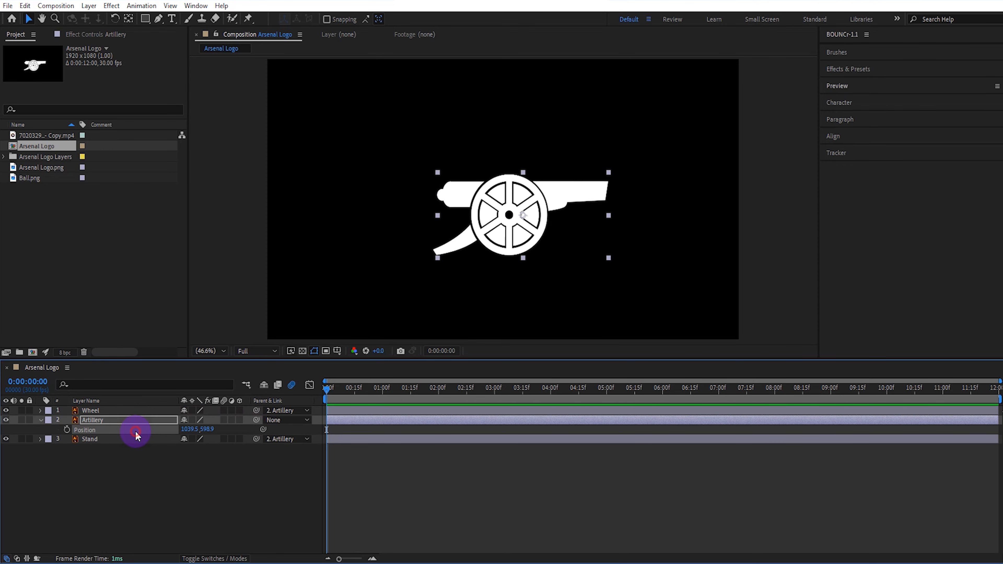
left_click(172, 293)
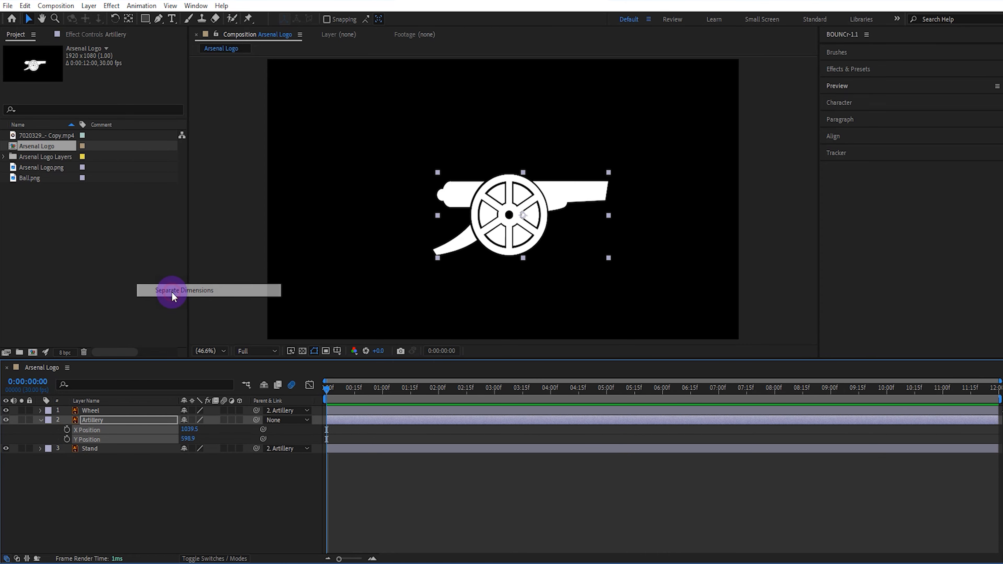
Link the Wheel layer's Rotation to the Artillery layer's X Position.
left_click(141, 411)
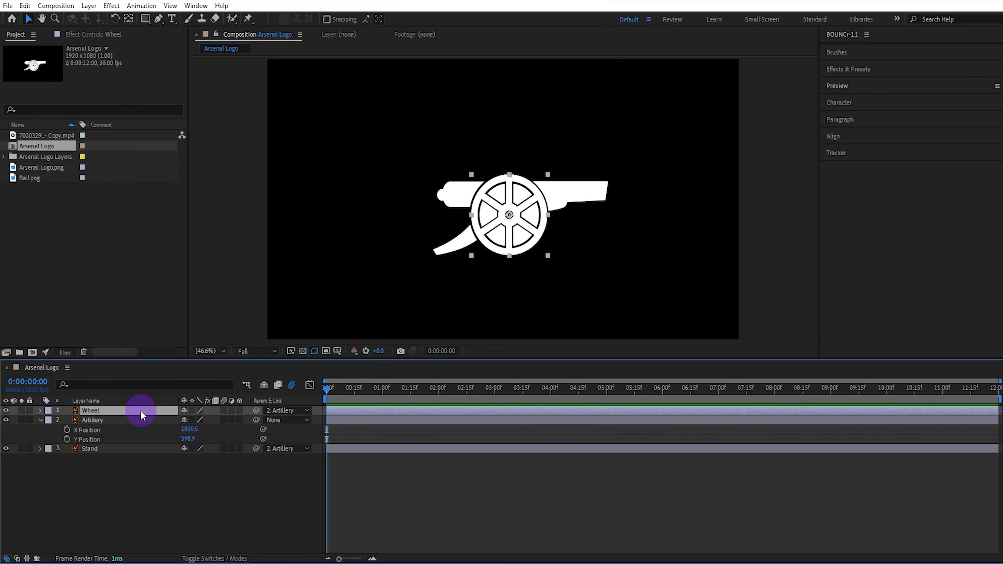
key("r")
left_click_drag(266, 420, 111, 442)
left_click(111, 442)
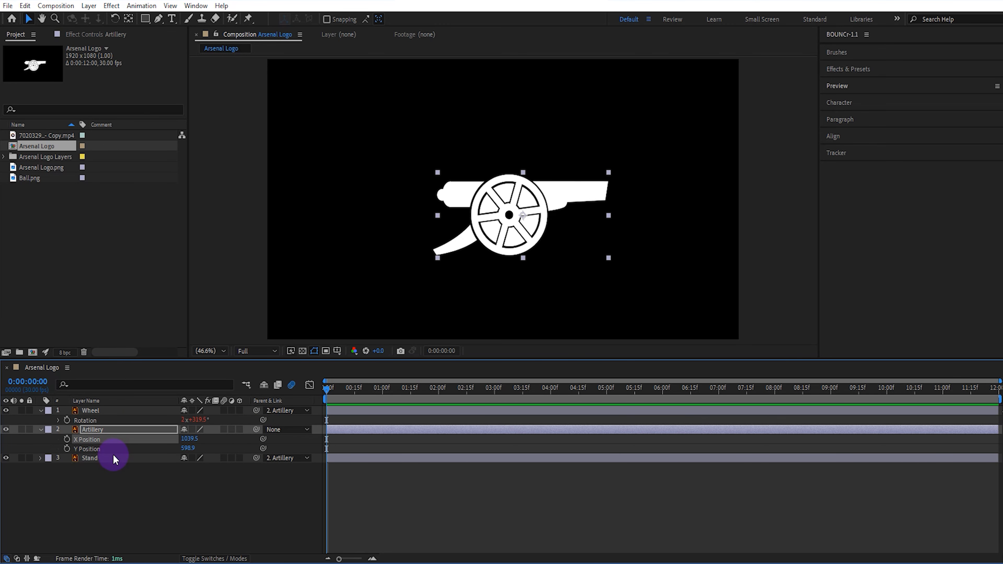
Move the Stand layer's anchor point to the end of the stand that meets the wheel.
left_click(113, 456)
left_click(128, 21)
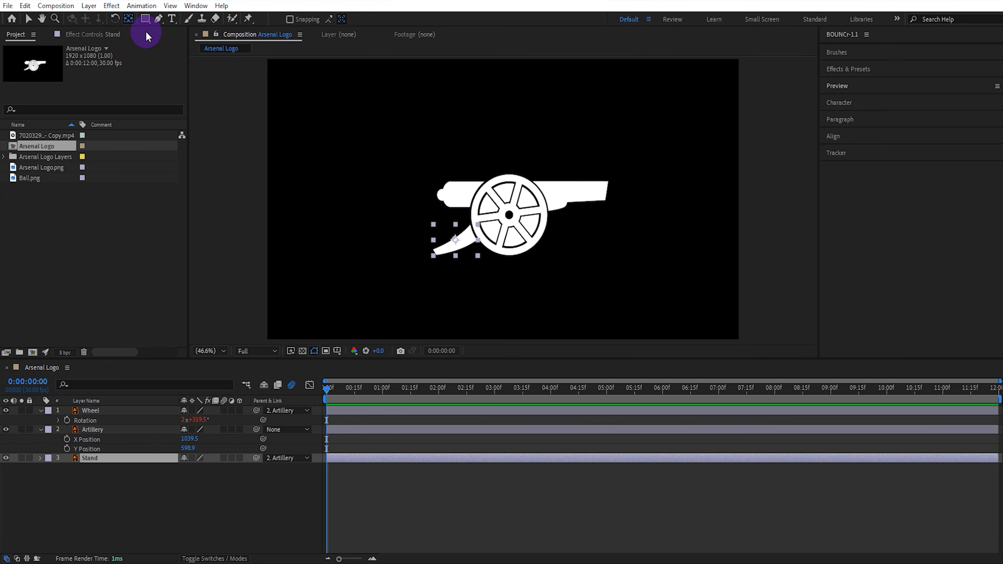
scroll(457, 278, "up", 2)
left_click_drag(400, 287, 438, 273)
scroll(438, 273, "down", 1)
key("v")
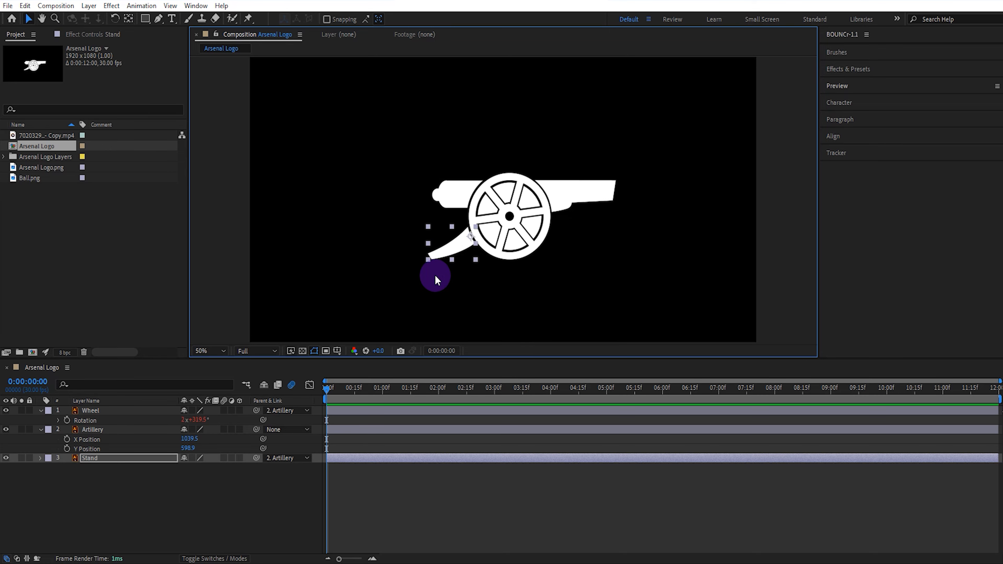
Set the Stand layer's Rotation to 25° and its horizontal position to 165.
left_click(147, 456)
key("p")
key("shift+r")
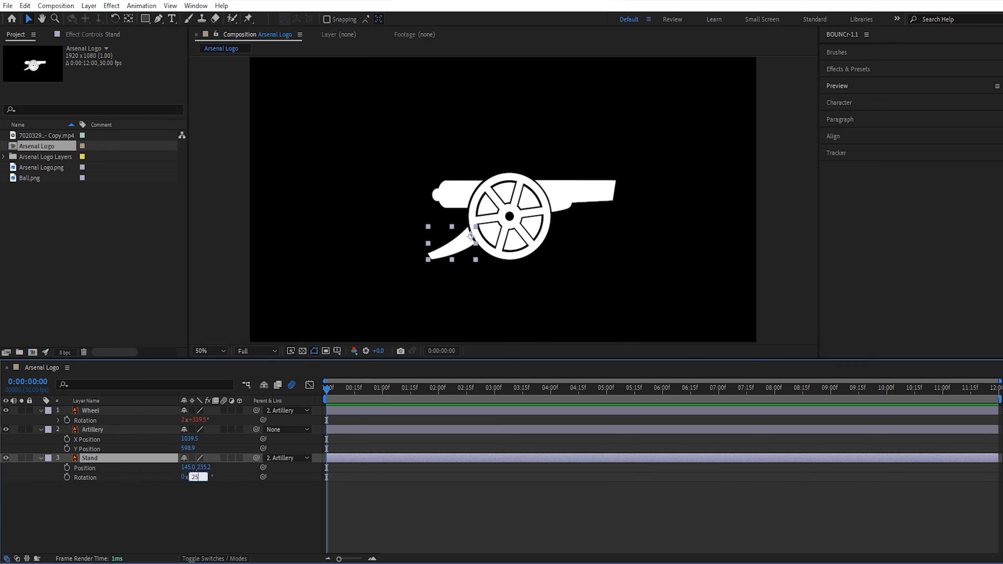
left_click(189, 469)
left_click_drag(188, 467, 197, 466)
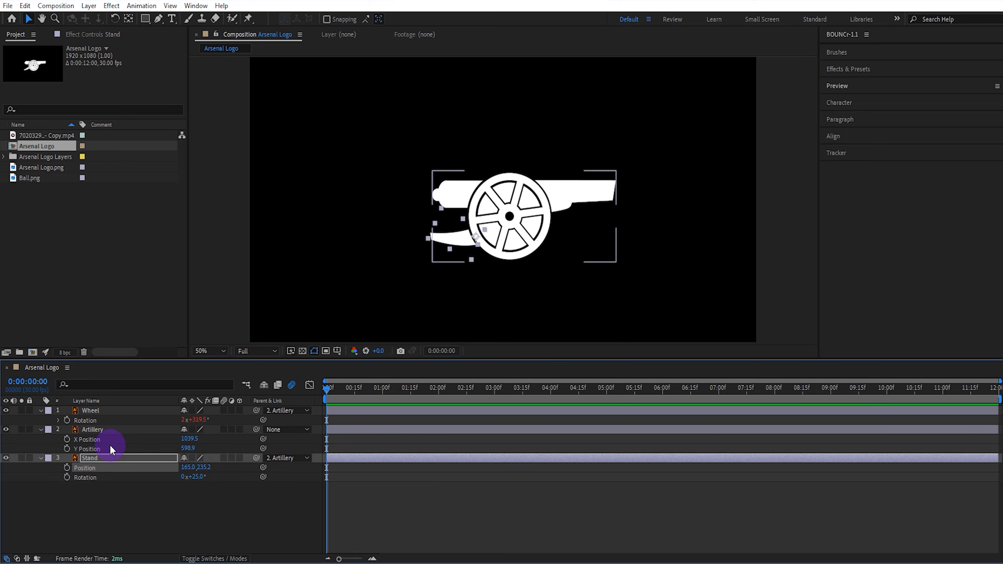
Keyframe the Artillery layer's X Position from about 305.5 at 0 seconds to 1039.5 at 2 seconds, and preview the motion.
left_click(68, 441)
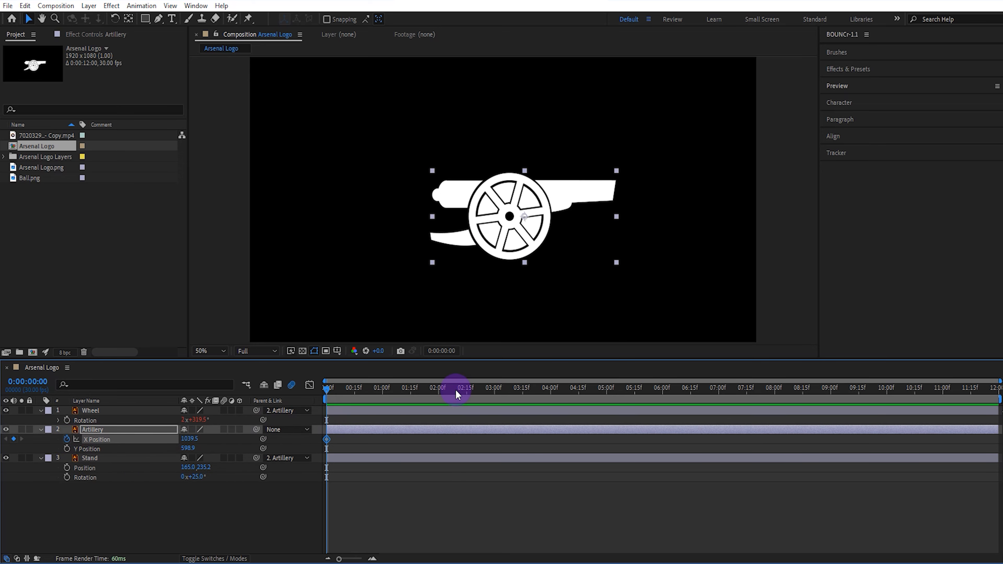
left_click(438, 391)
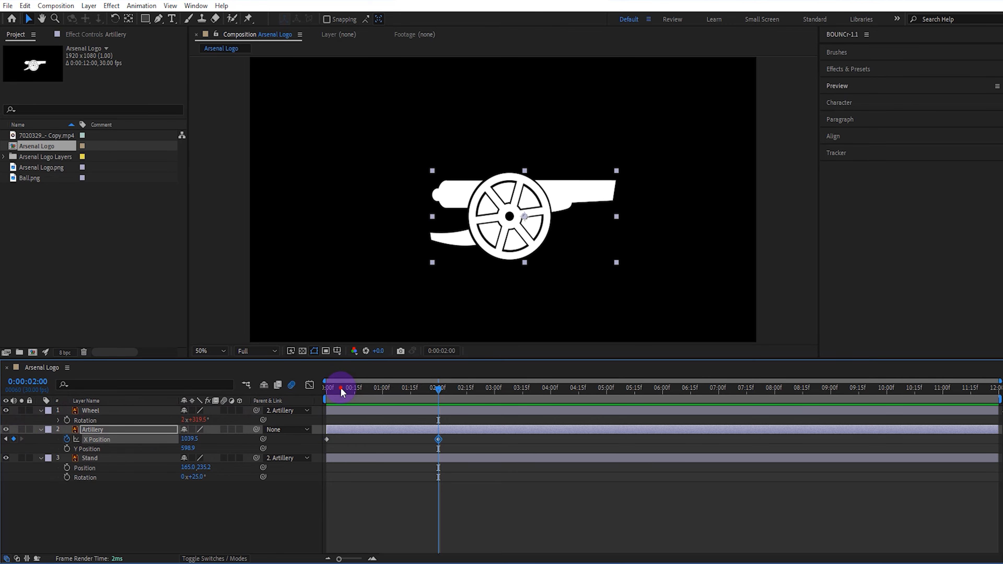
left_click_drag(448, 195, 272, 202)
key("space")
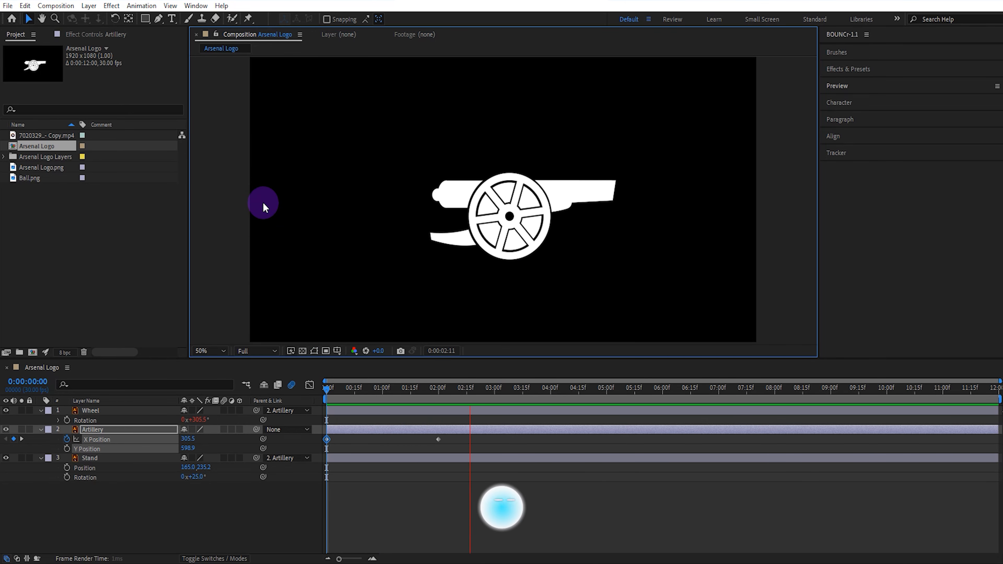
key("space")
Keyframe the Stand layer's Rotation from 25° at 2 seconds to 0° at 3 seconds.
left_click(439, 394)
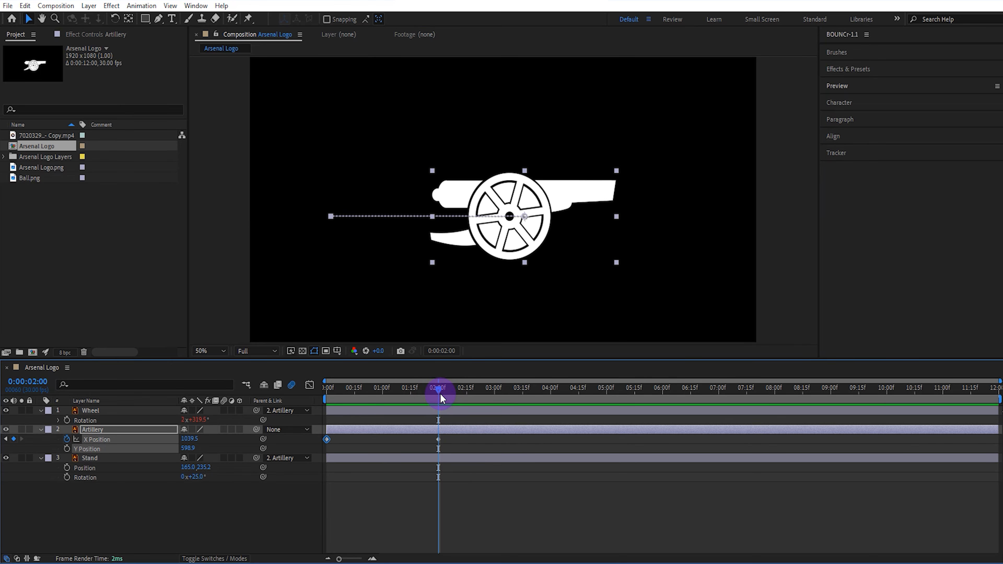
left_click(106, 450)
left_click(67, 478)
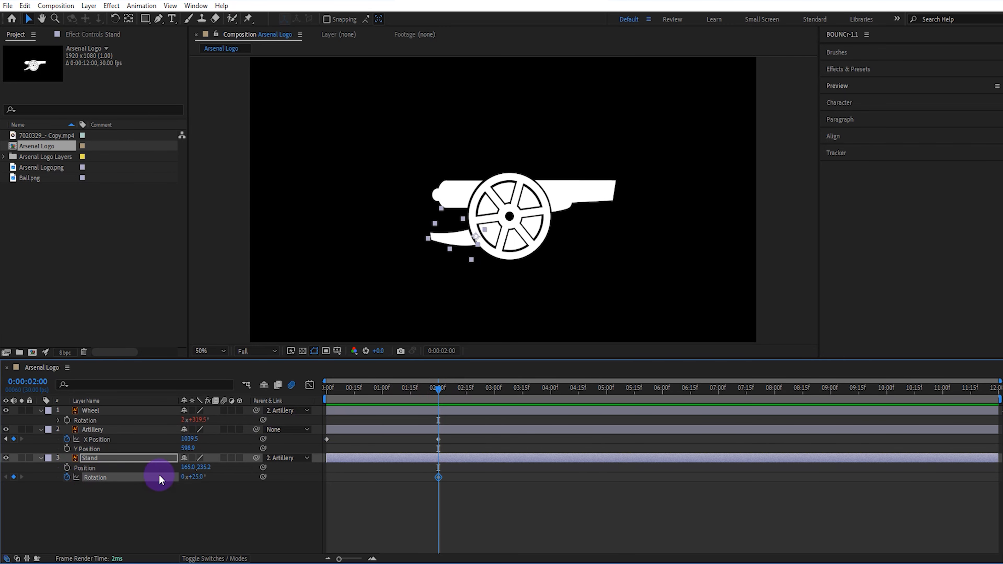
left_click(496, 394)
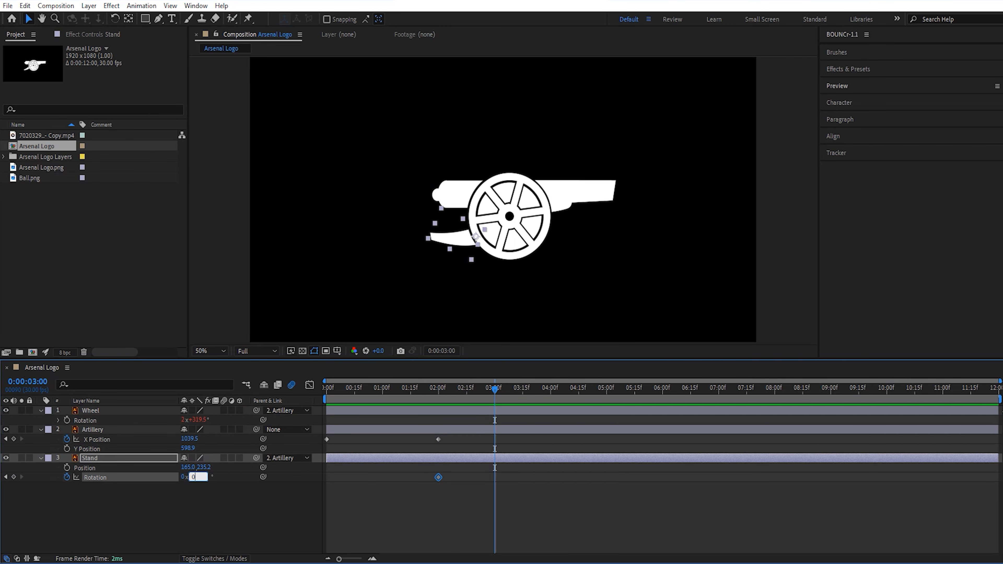
left_click(217, 506)
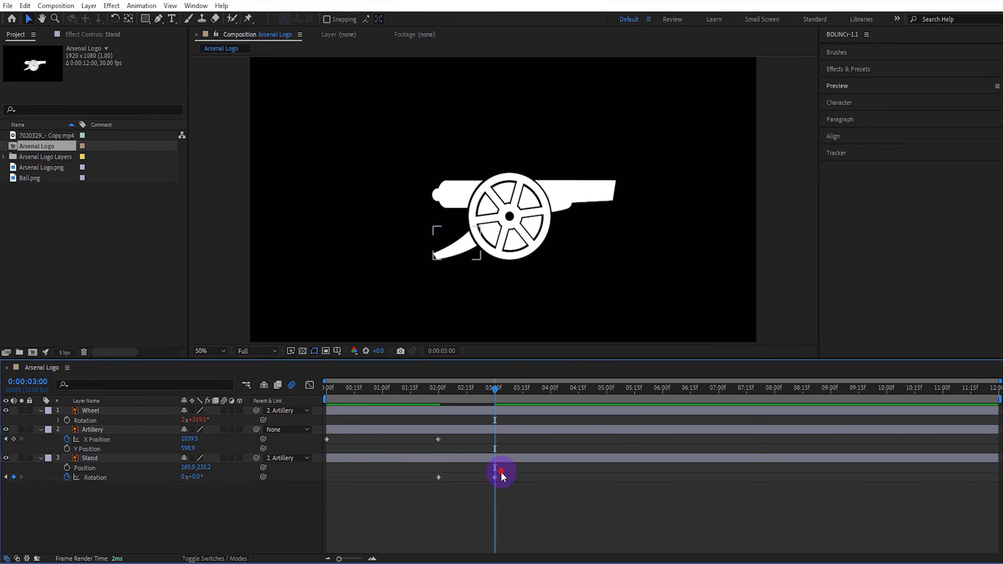
Apply Easy Ease to the last Artillery X Position and Stand Rotation keyframes, and preview the animation from the start.
left_click(495, 477)
left_click(438, 439, "shift")
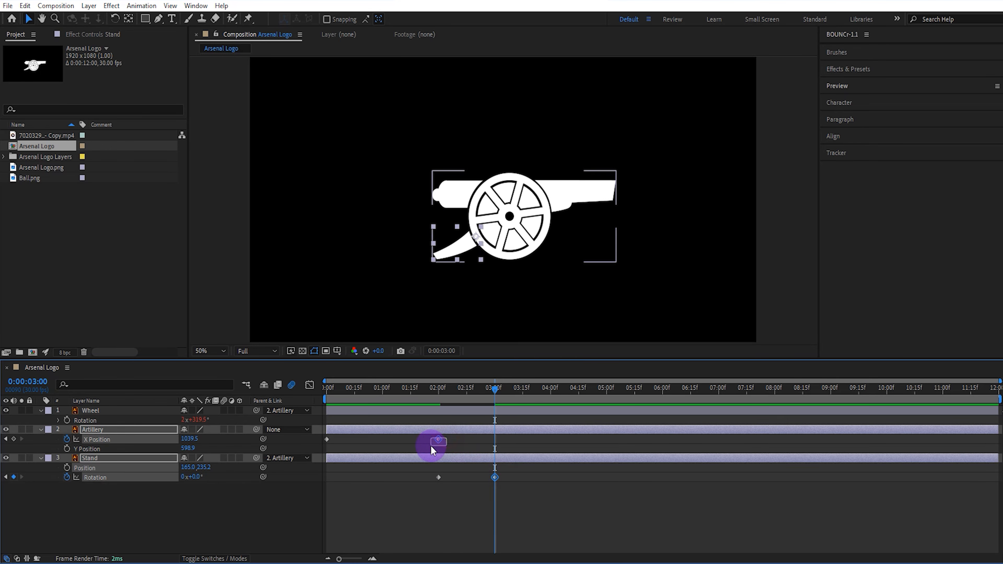
key("F9")
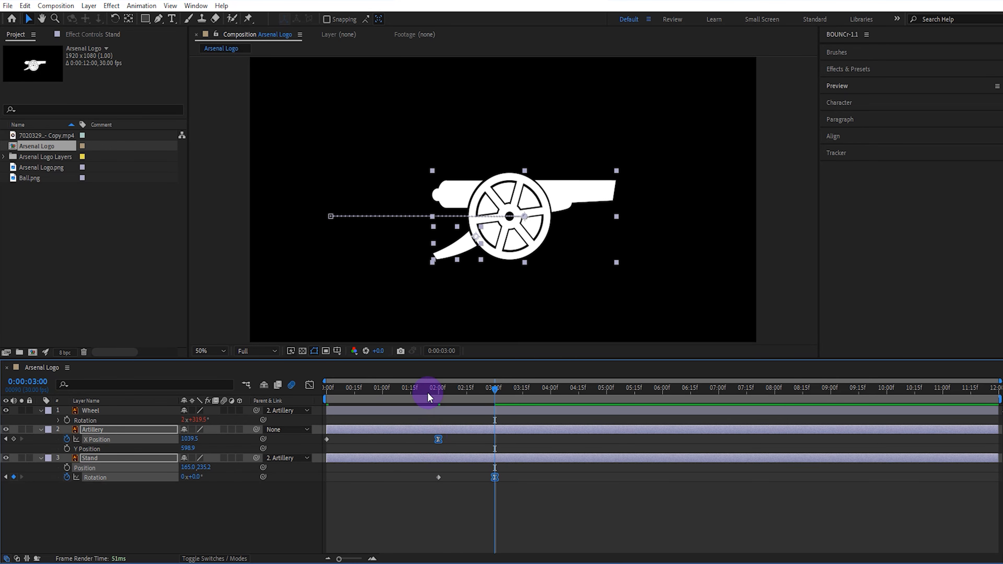
left_click_drag(429, 390, 309, 394)
key("space")
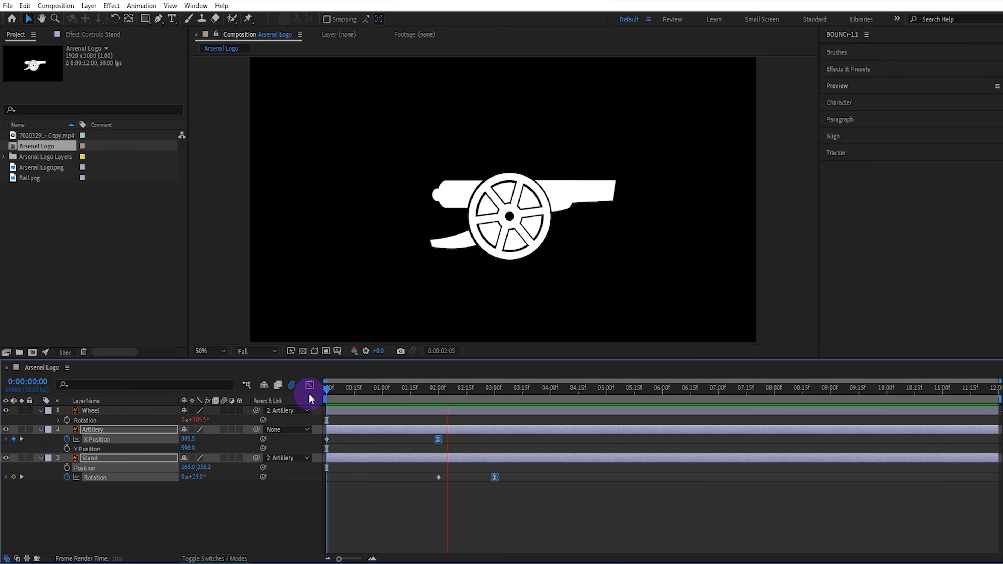
key("space")
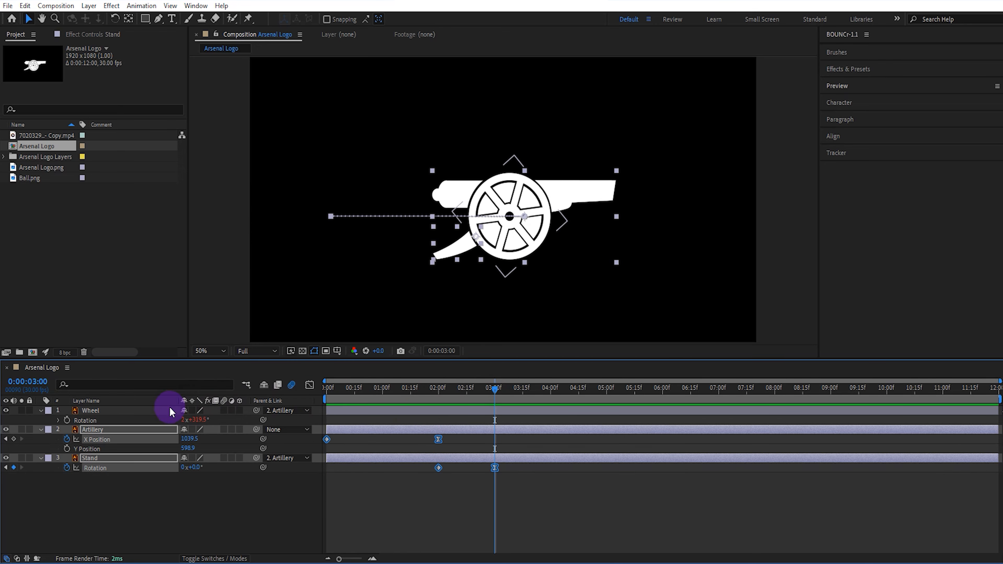
Split the Wheel and Stand layers at 3 seconds and set the parent of the new second halves to None.
left_click(168, 408)
left_click(149, 458, "ctrl")
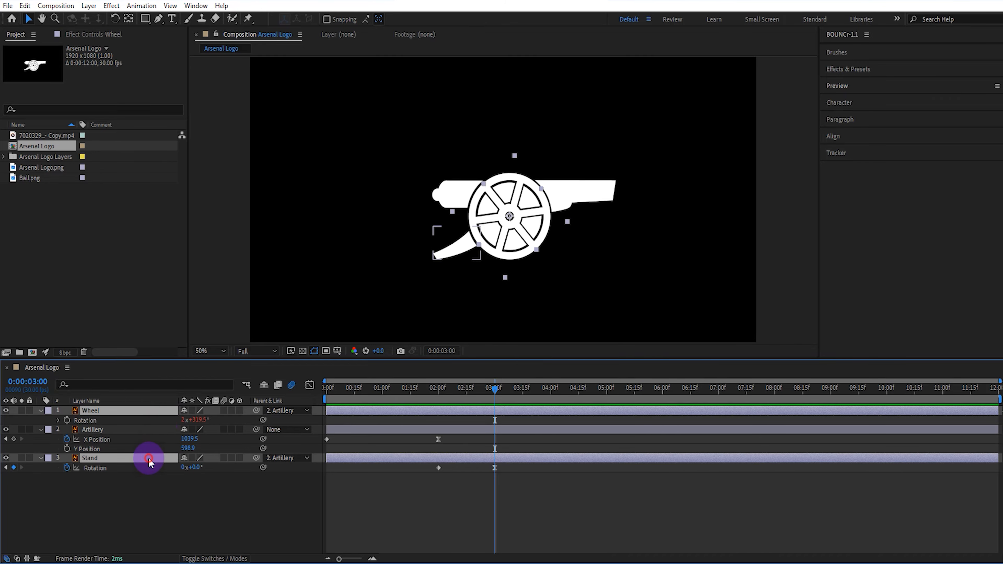
key("ctrl+d")
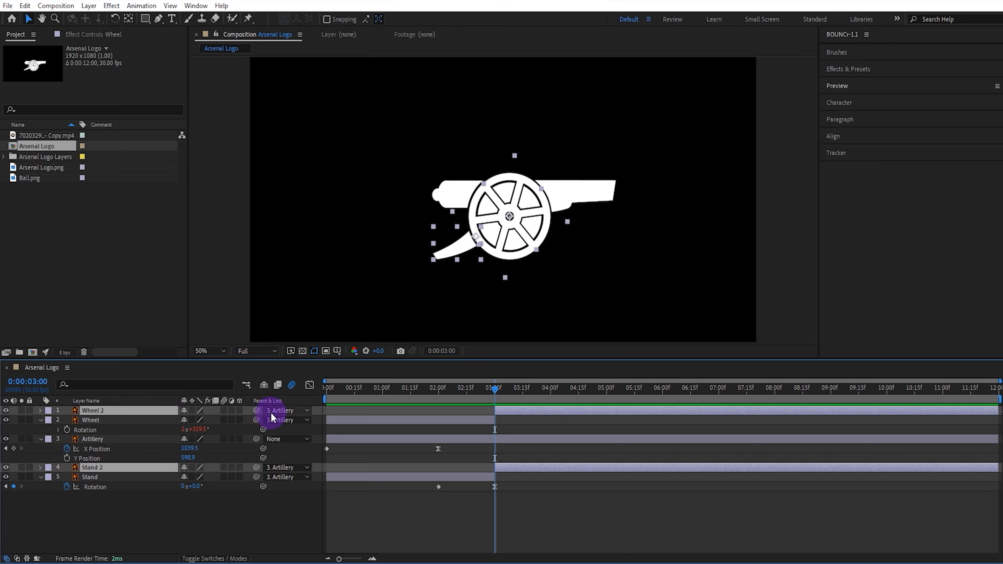
left_click(272, 412)
left_click(275, 421)
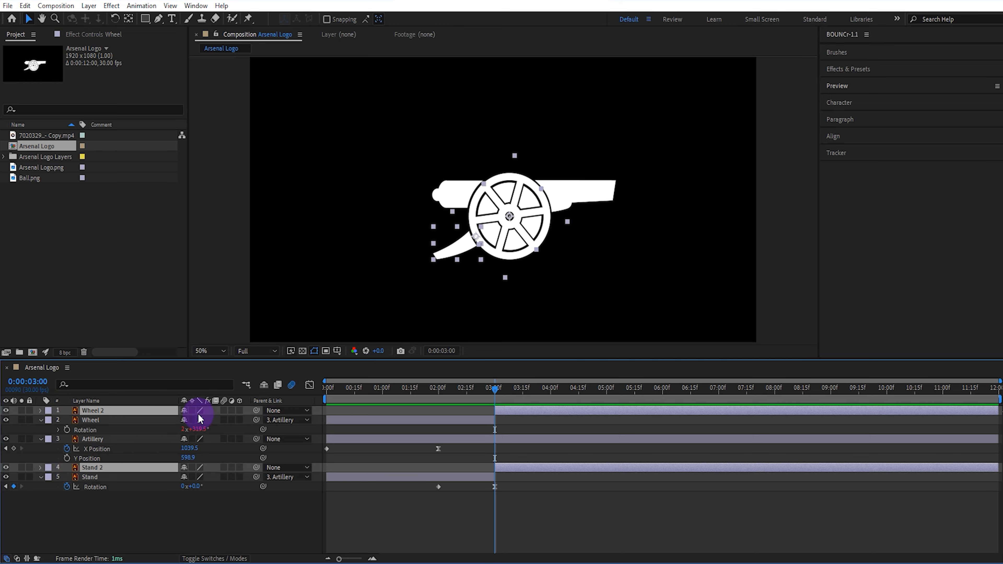
Remove the expression from the Wheel 2 layer's Rotation.
left_click(170, 410)
key("r")
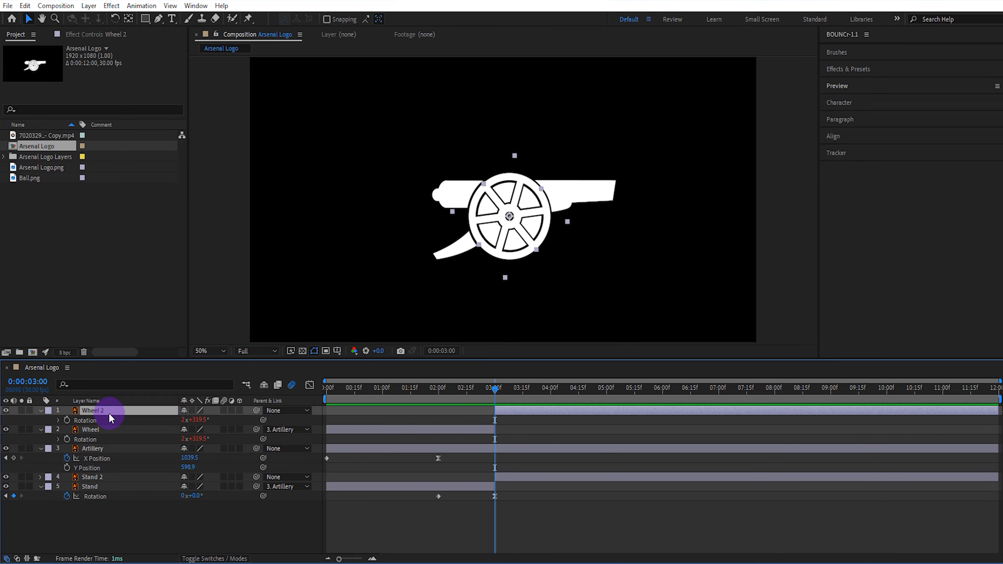
left_click(67, 421, "alt")
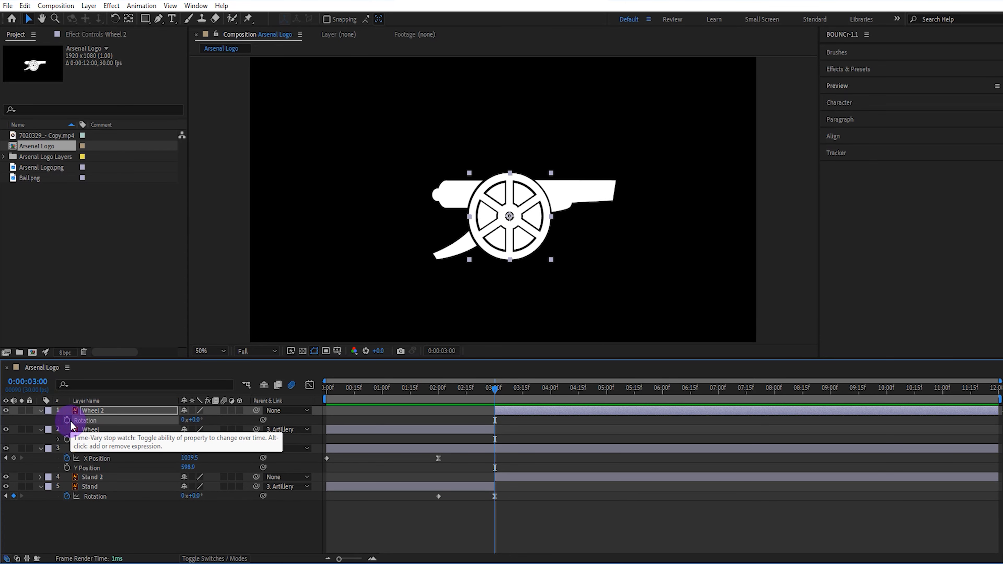
Add keyframes for the Artillery layer's Y Position and Rotation at 3 seconds.
left_click(82, 448)
key("shift+r")
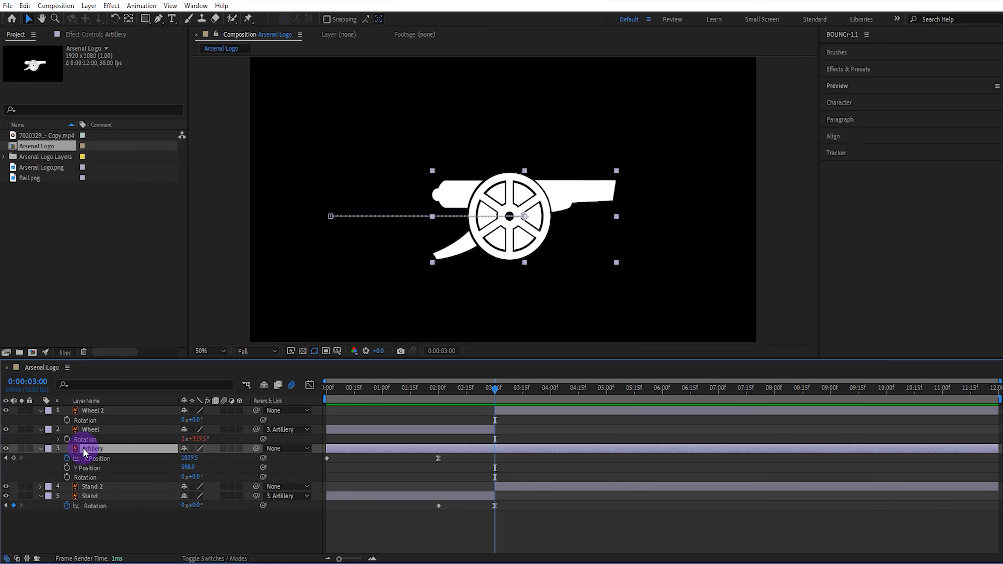
left_click(67, 466)
left_click(68, 477)
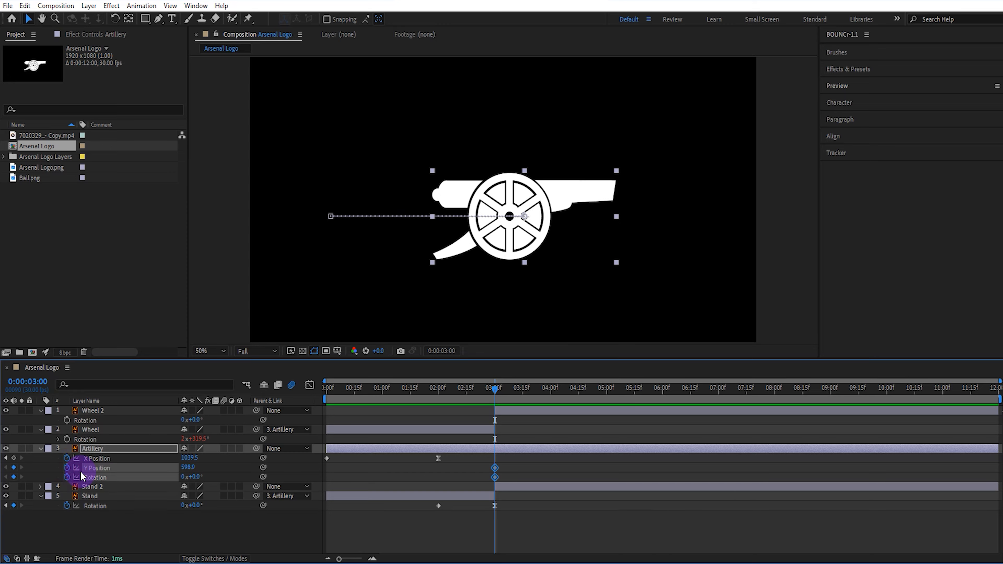
At 4 seconds, keyframe the Artillery layer's Rotation to -15° and its Y Position to 582.9.
left_click(552, 391)
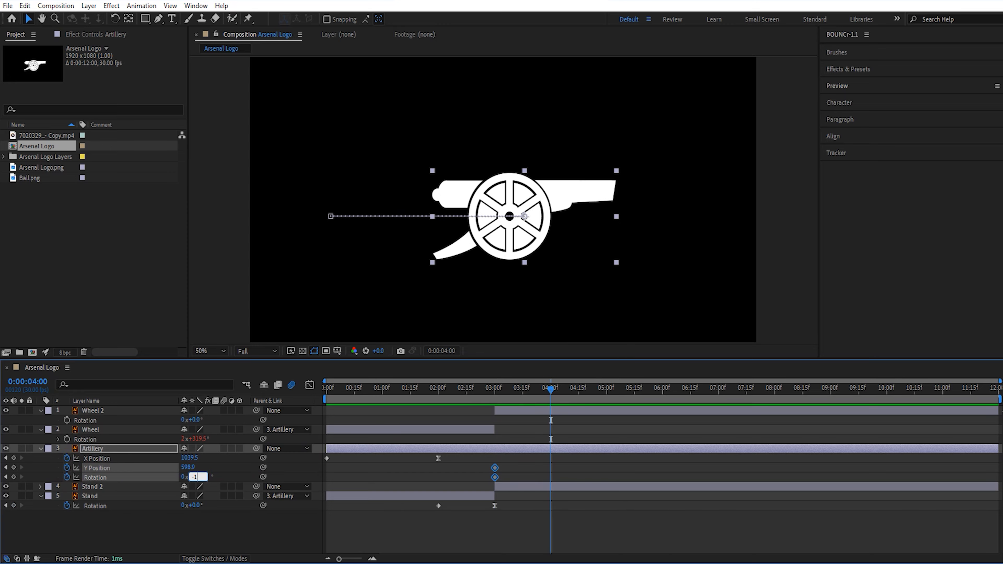
left_click(193, 467)
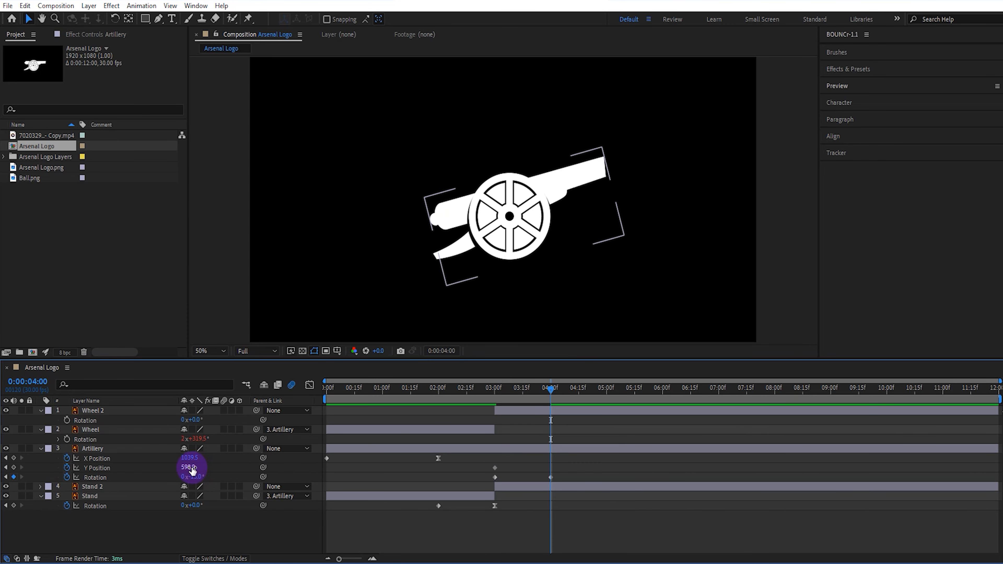
left_click_drag(190, 468, 179, 460)
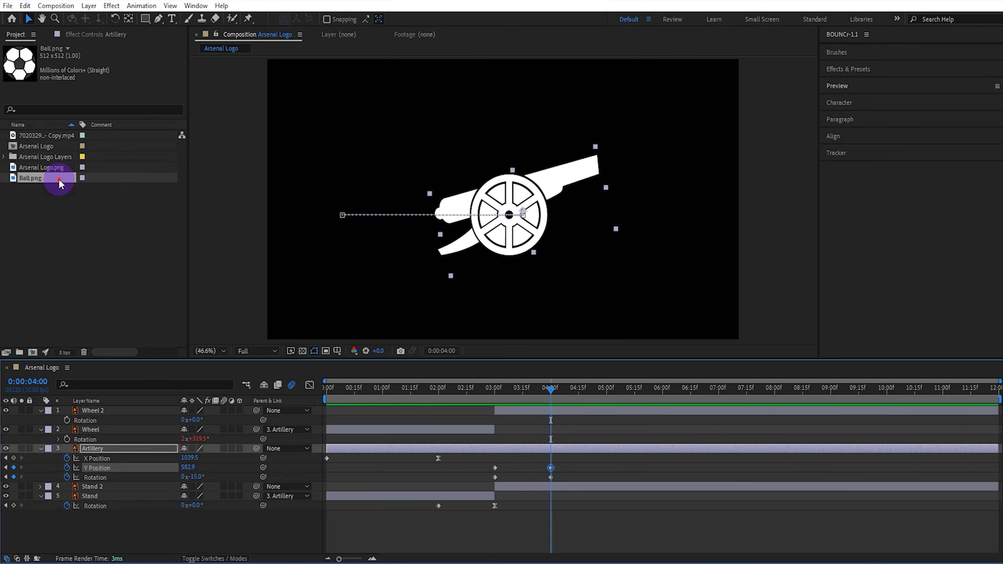
Add Ball.png to the composition as the uppermost layer and scale it to 14%.
left_click_drag(59, 183, 128, 411)
key("s")
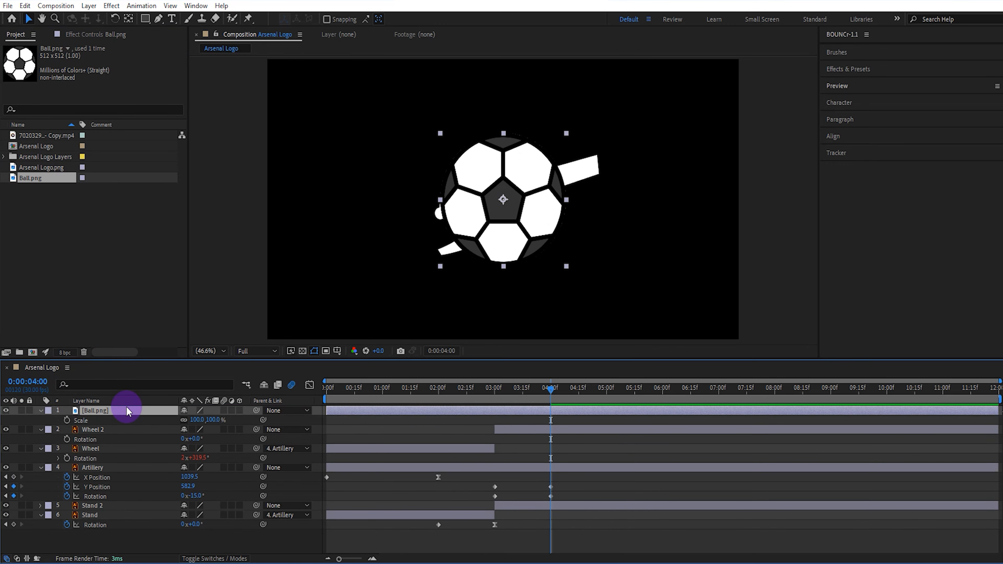
left_click_drag(211, 422, 164, 421)
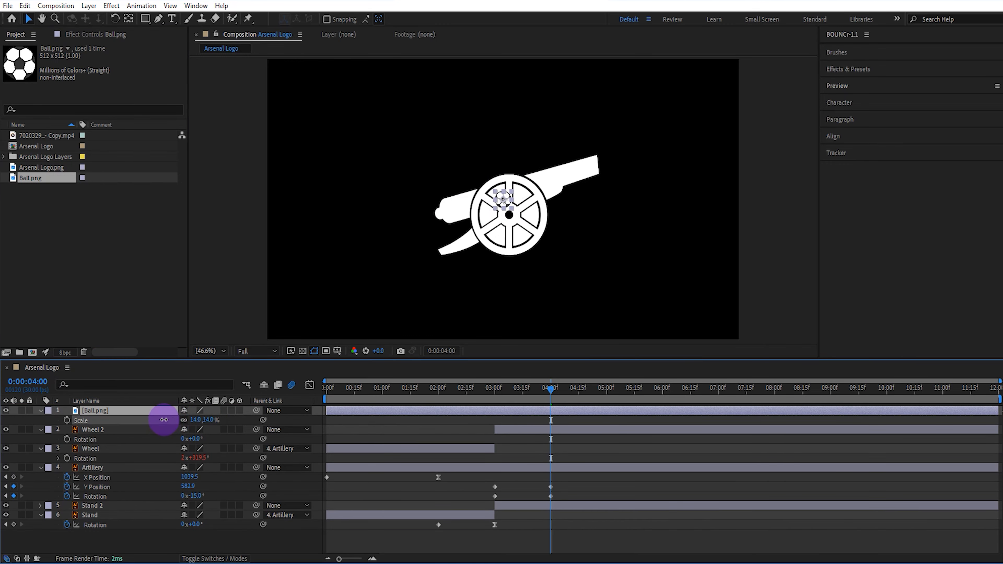
Move the ball onto the end of the cannon barrel, at about 1310, 415.
scroll(542, 248, "up", 2)
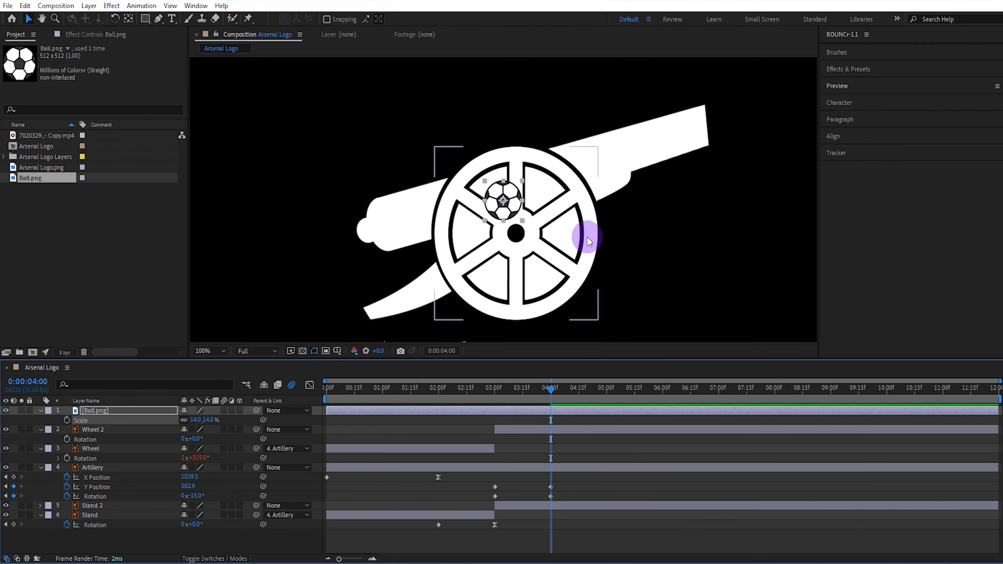
key("space")
left_click_drag(571, 250, 511, 259)
left_click_drag(394, 221, 579, 152)
Add keyframes for the Ball.png layer's Position and Rotation at 4 seconds.
left_click(122, 412)
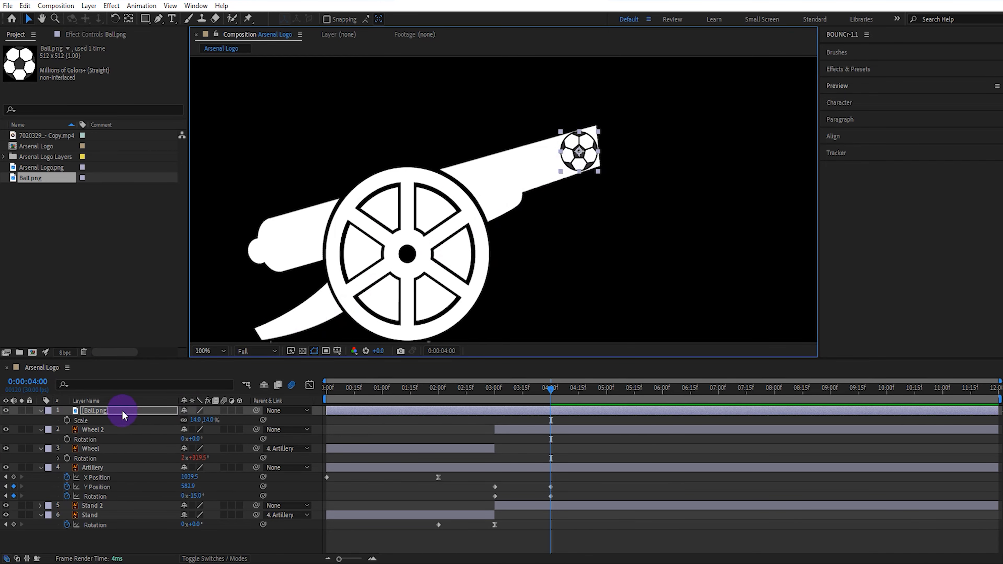
key("shift+r")
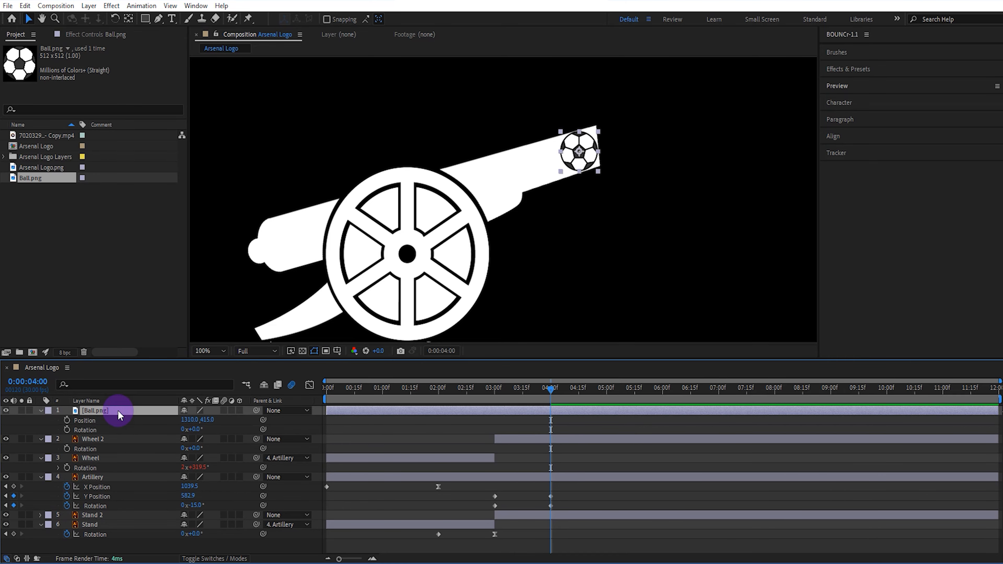
left_click(67, 420)
left_click(67, 430)
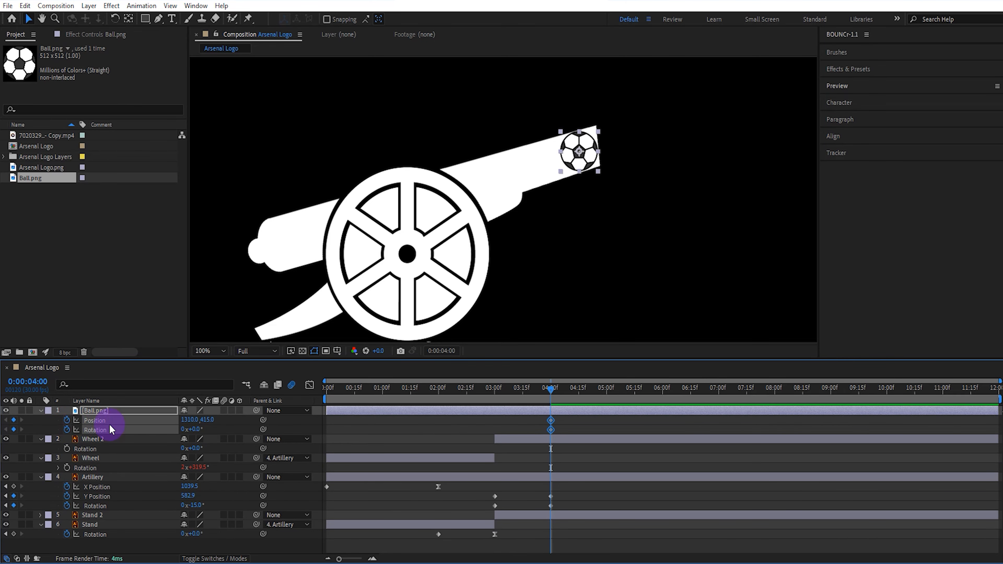
At 5 seconds, keyframe the ball off-frame at about 1980, 213 along the barrel's line with Rotation at -2 revolutions, and preview the shot.
left_click(606, 391)
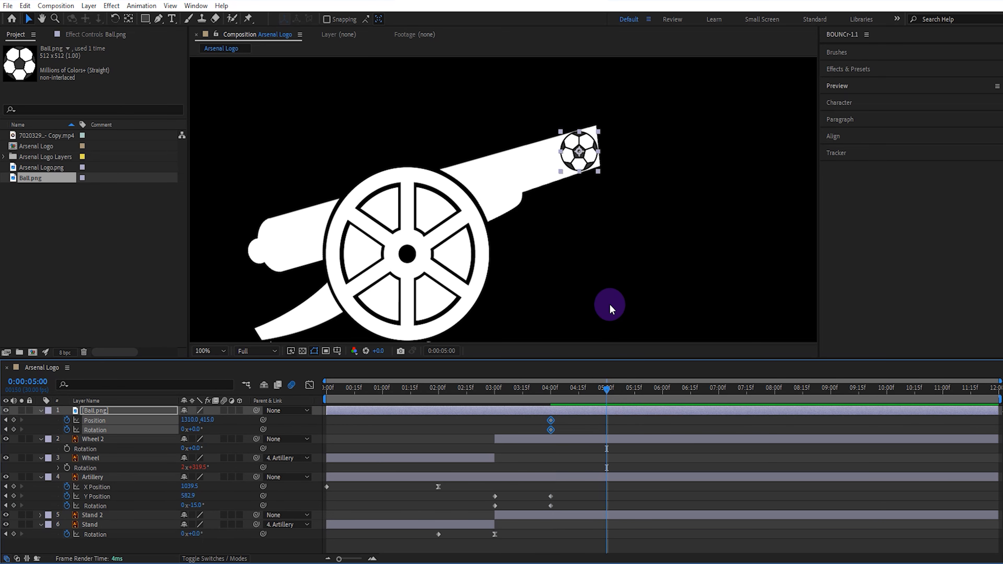
key("comma")
key("h")
left_click_drag(555, 284, 618, 273)
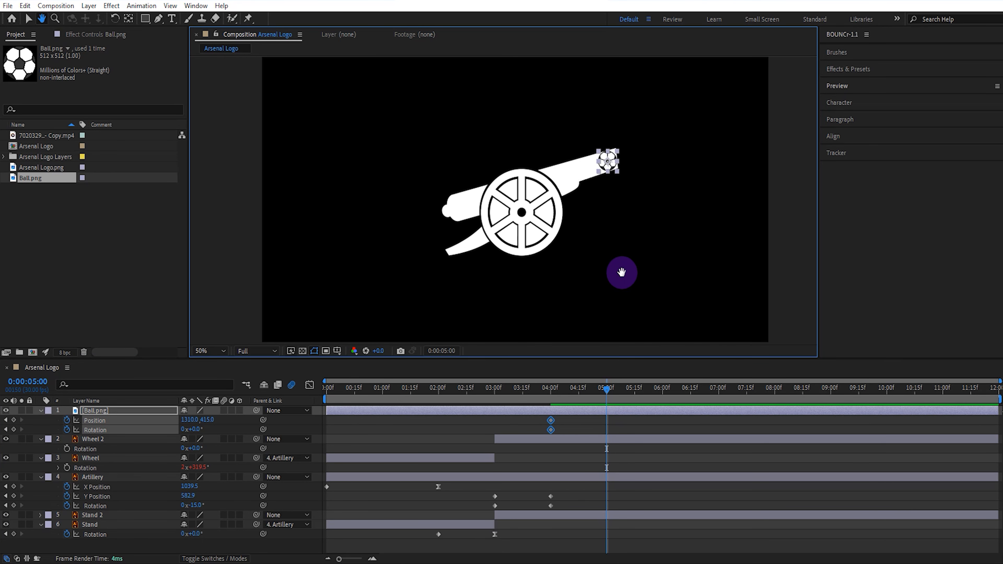
key("v")
left_click_drag(616, 166, 783, 111)
left_click(184, 429)
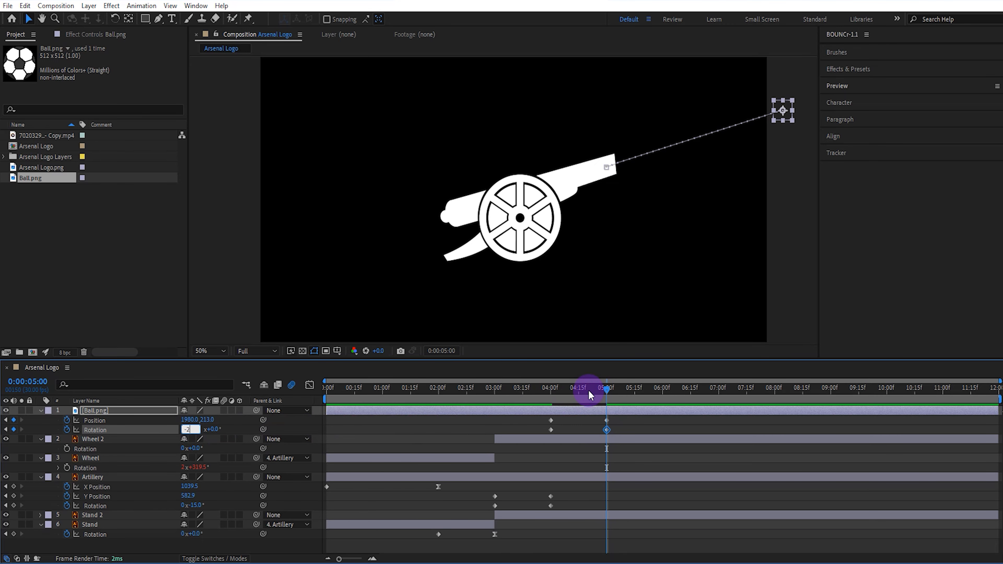
left_click_drag(589, 392, 540, 396)
key("space")
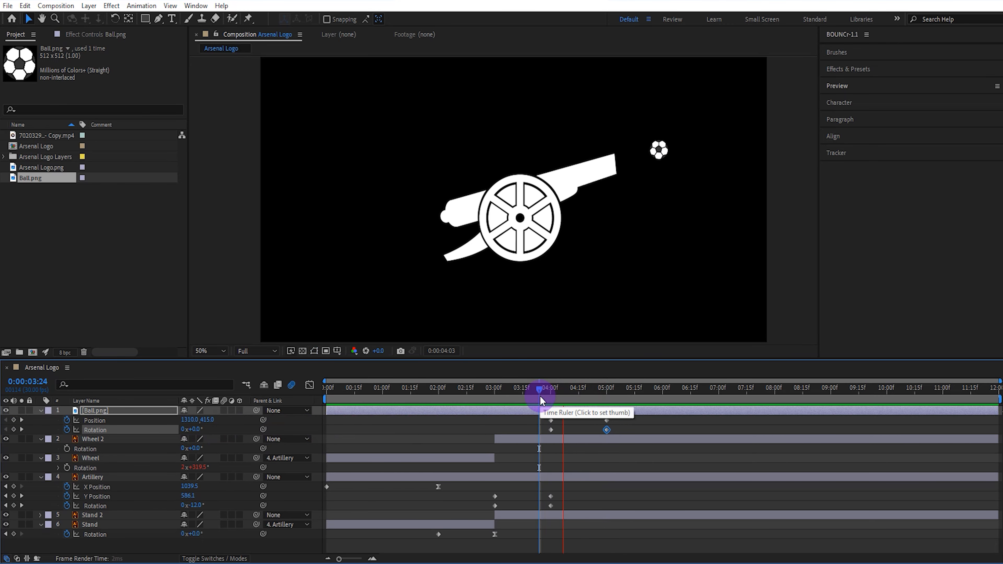
key("space")
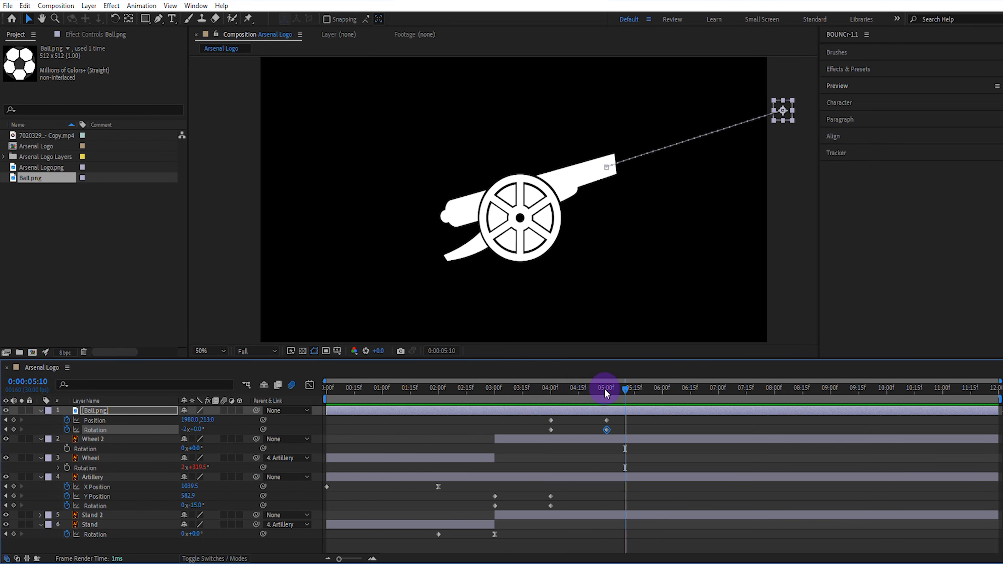
Place the Ball.png layer beneath Artillery, split it at 4 seconds, and delete its earlier half.
left_click_drag(611, 389, 606, 390)
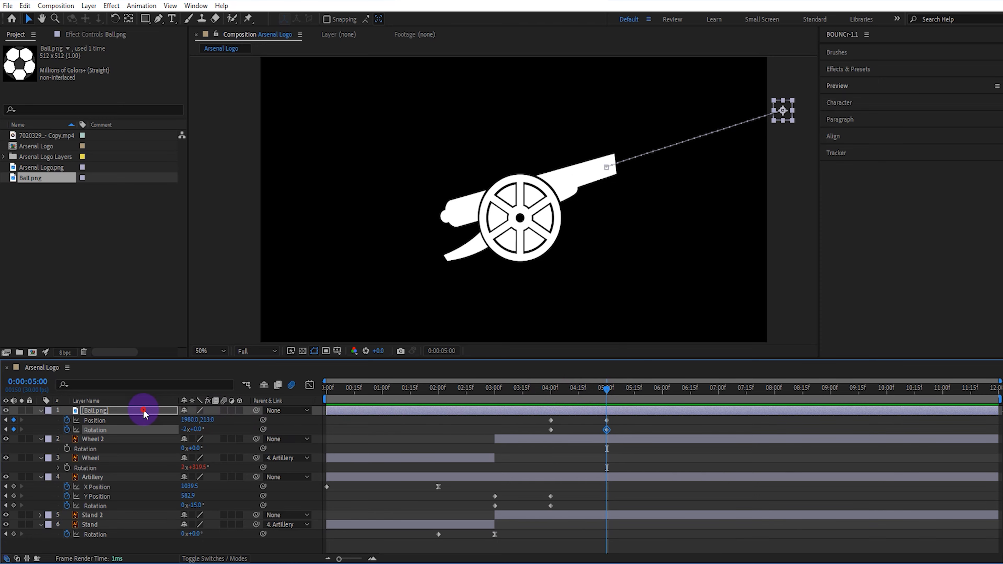
left_click_drag(144, 410, 139, 480)
left_click_drag(604, 394, 552, 398)
left_click(552, 487)
key("ctrl+shift+d")
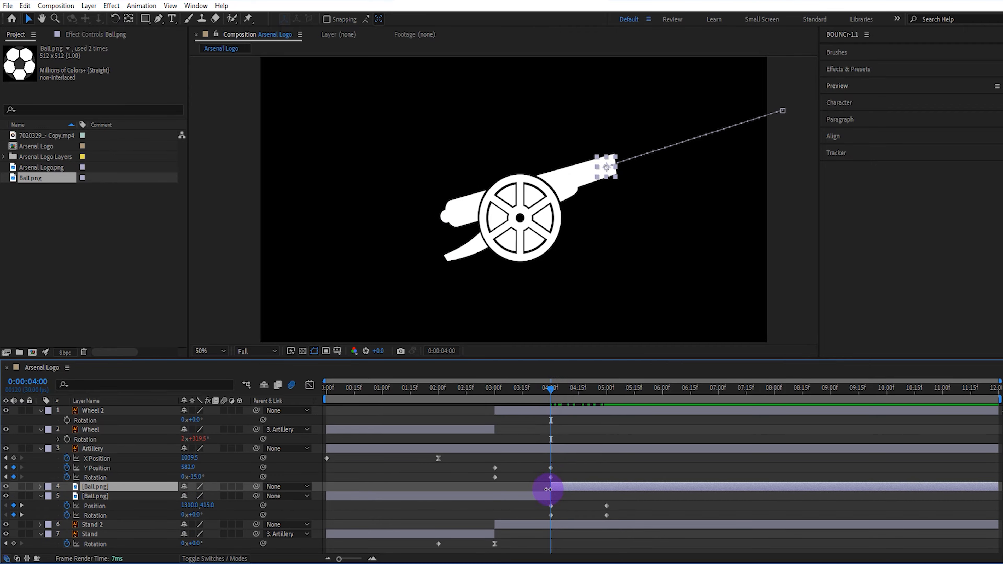
left_click(541, 496)
key("Delete")
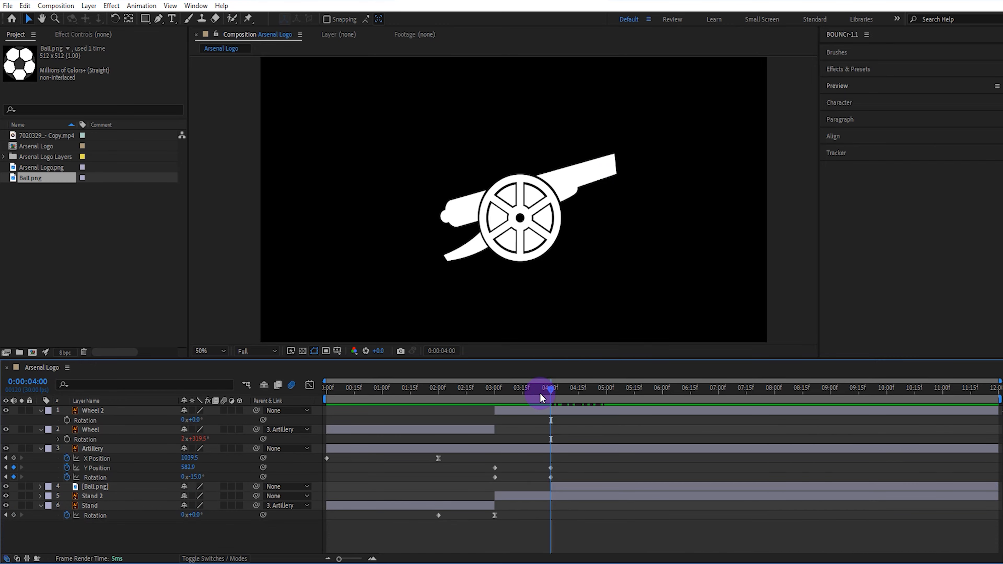
Preview the ball shot and apply Easy Ease to the Artillery layer's Y Position and Rotation keyframes at 4 seconds.
left_click(540, 388)
key("space")
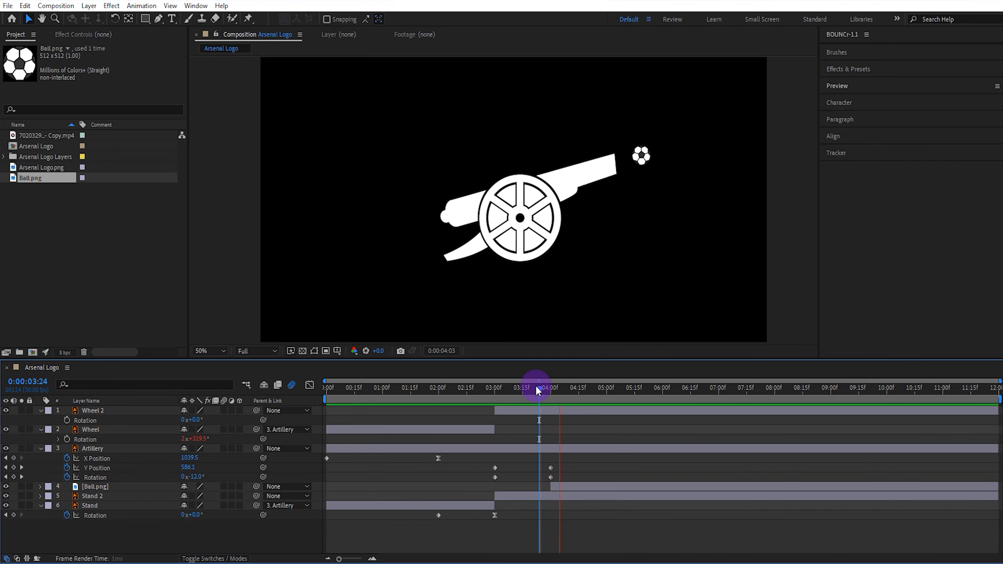
key("space")
left_click_drag(558, 467, 547, 478)
key("F9")
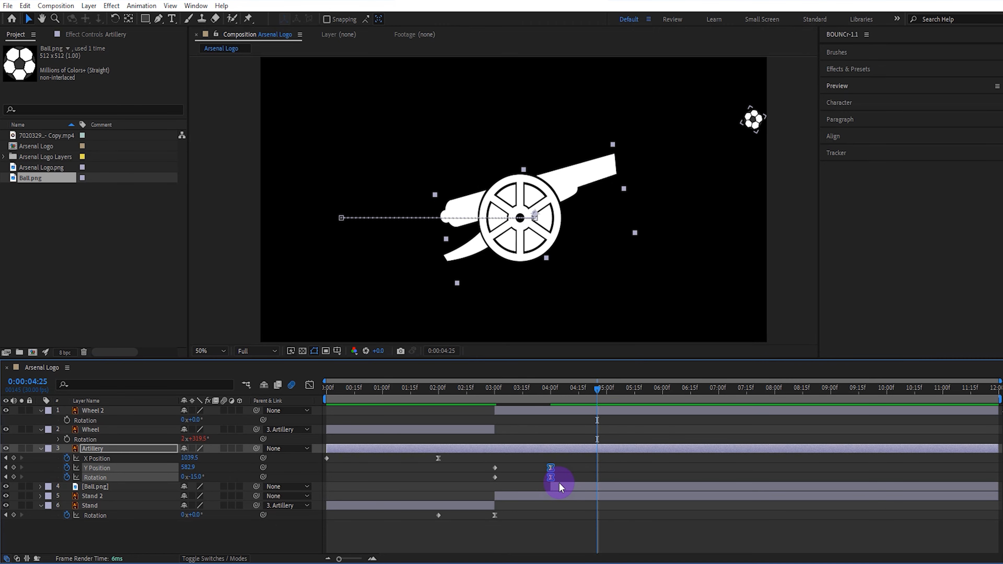
Use the Convert Vertex tool to pull a handle from the ball's 5-second motion path point, slightly curving the end of its path.
left_click(560, 486)
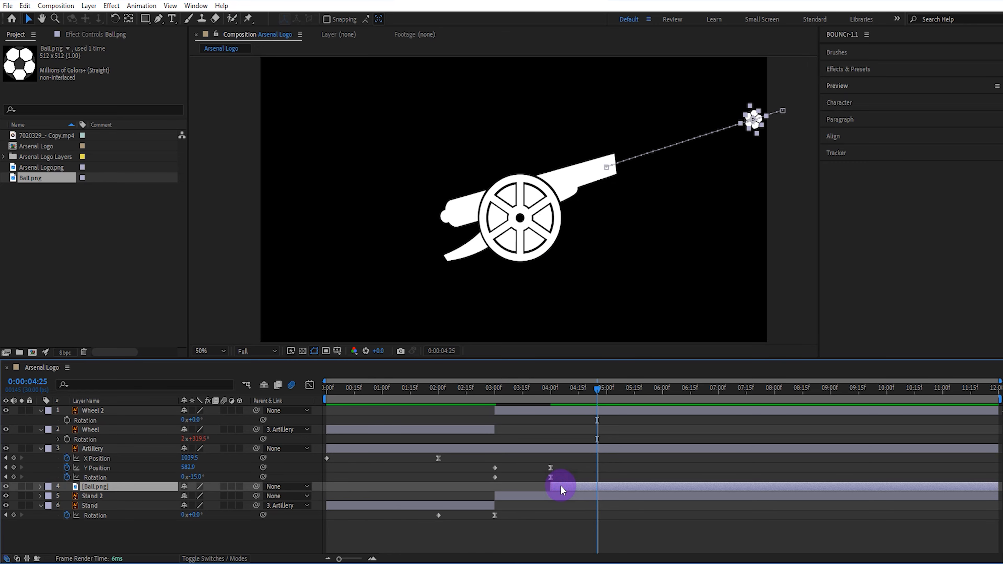
key("u")
left_click(608, 391)
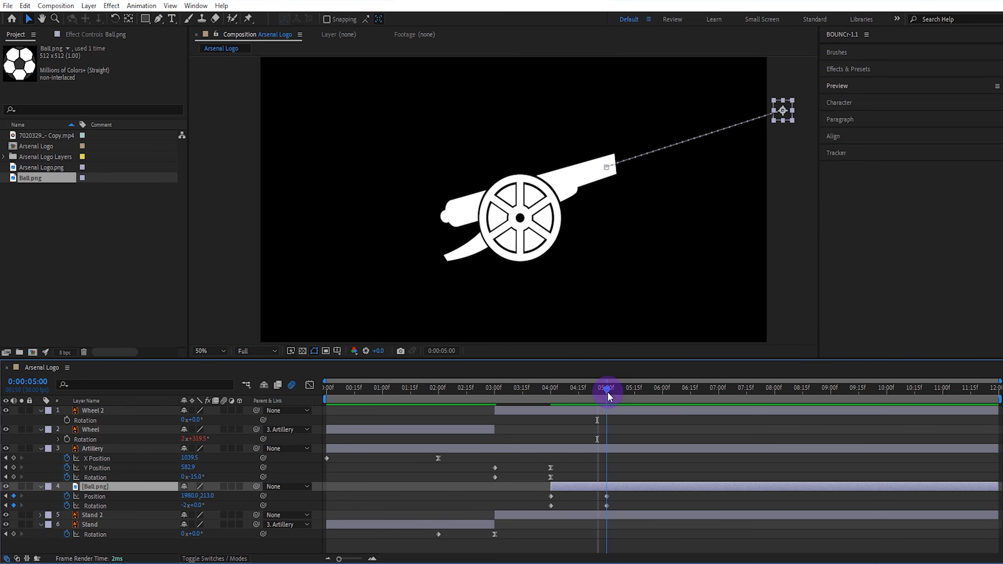
left_click(607, 497)
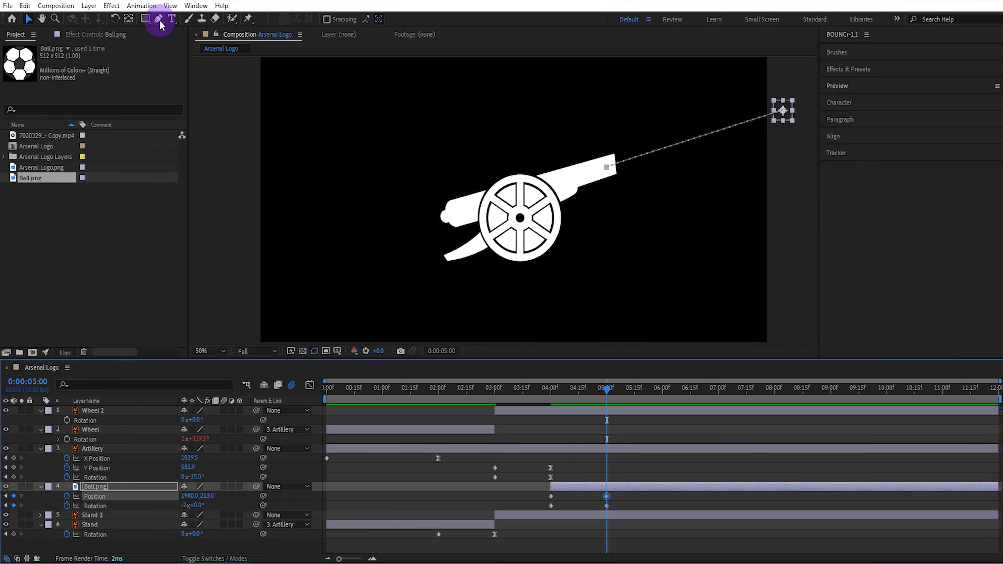
left_click_drag(158, 18, 212, 60)
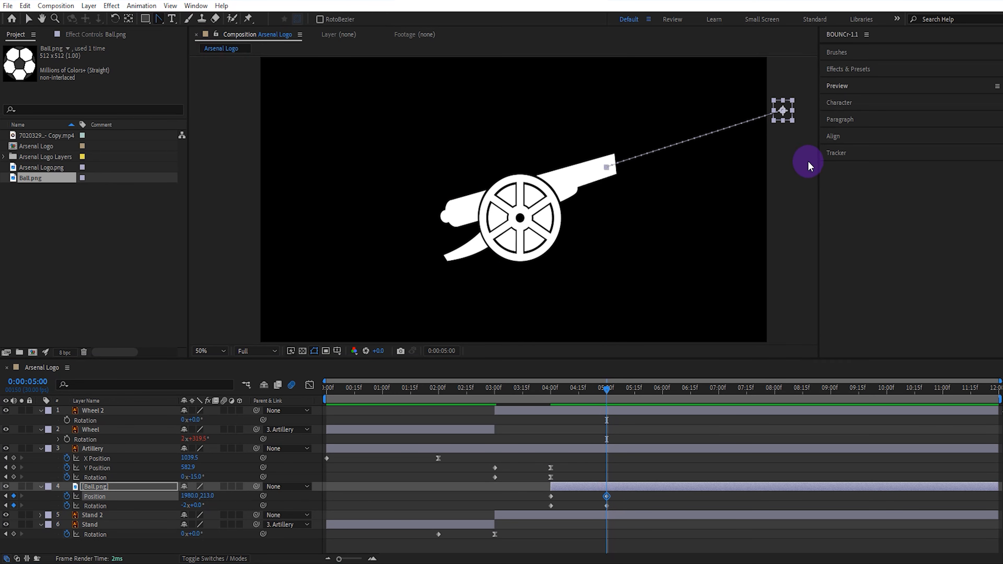
left_click_drag(785, 115, 731, 123)
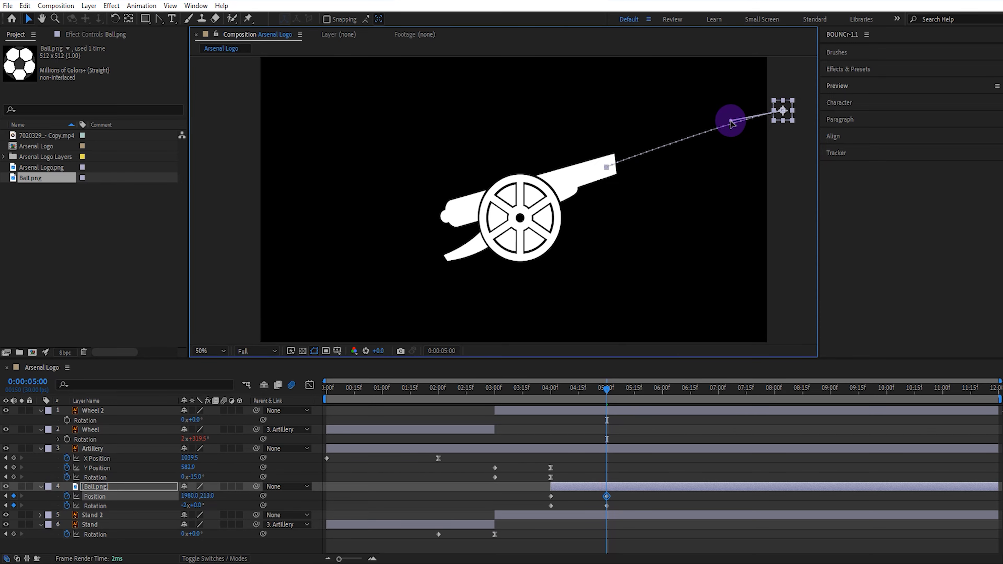
left_click(542, 390)
left_click_drag(542, 389, 608, 384)
left_click_drag(731, 121, 734, 123)
Enable motion blur for the Ball.png layer and preview the shot.
left_click(225, 486)
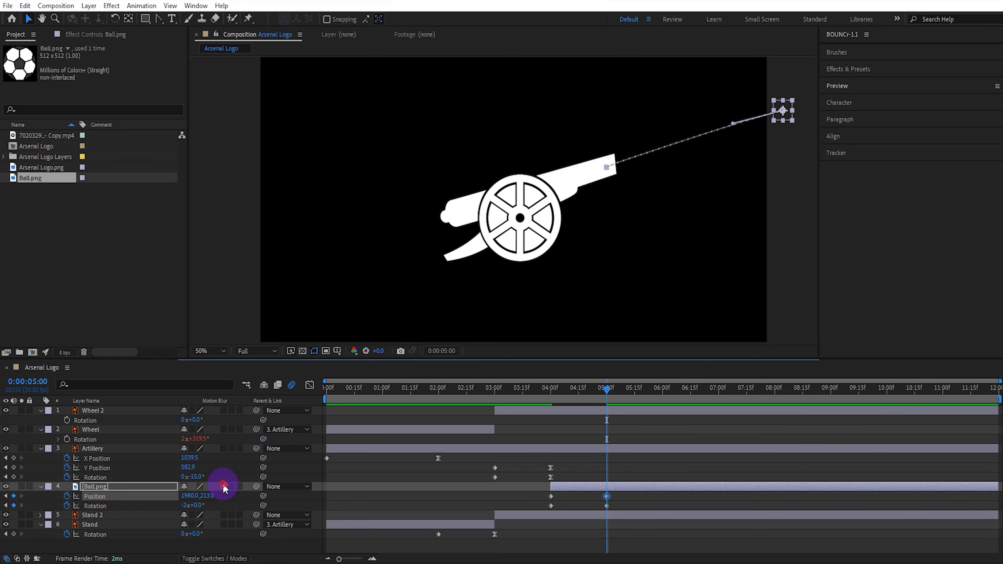
left_click(525, 388)
key("space")
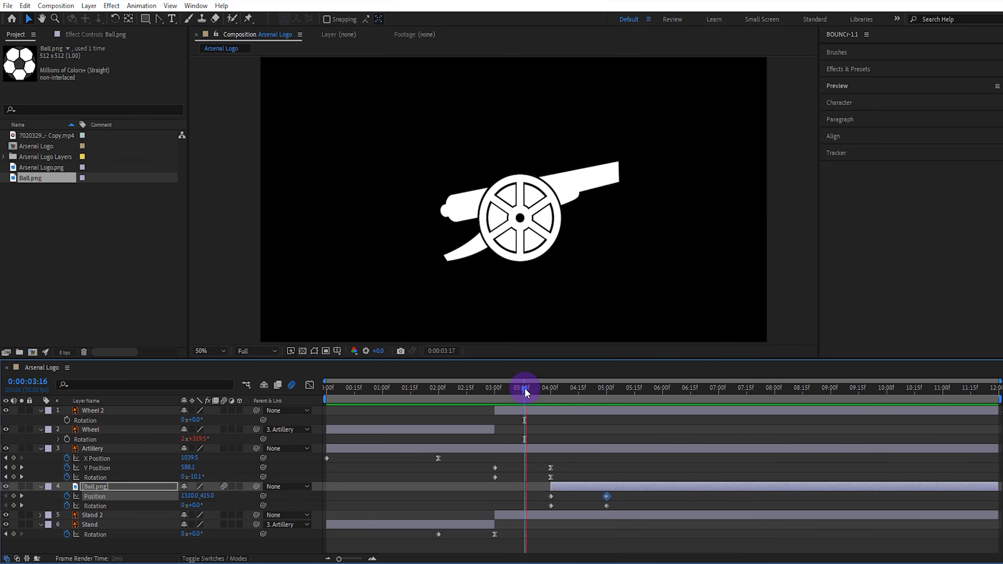
key("space")
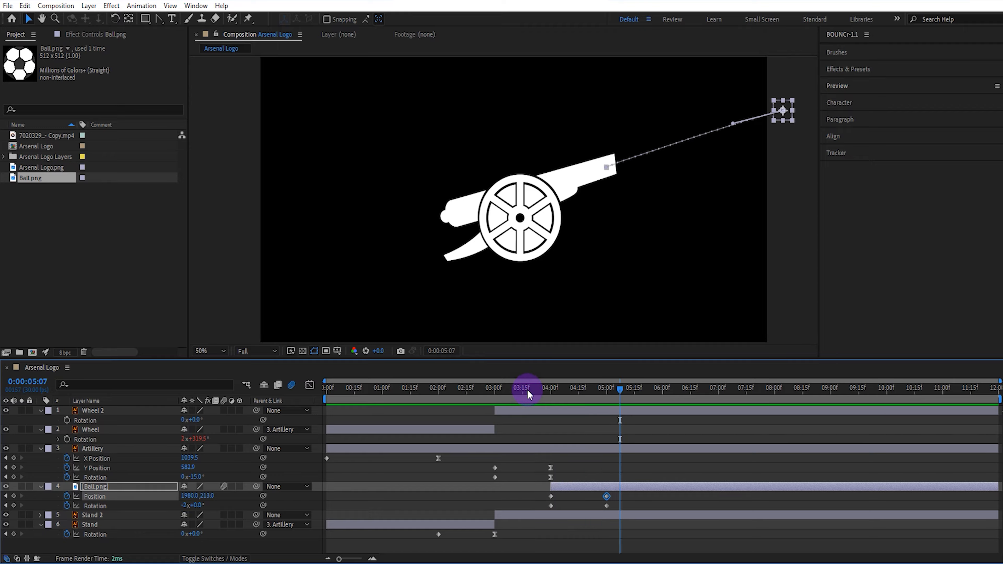
Duplicate the Ball.png layer twice, starting one copy at 5 seconds and the other at 6 seconds.
left_click(607, 392)
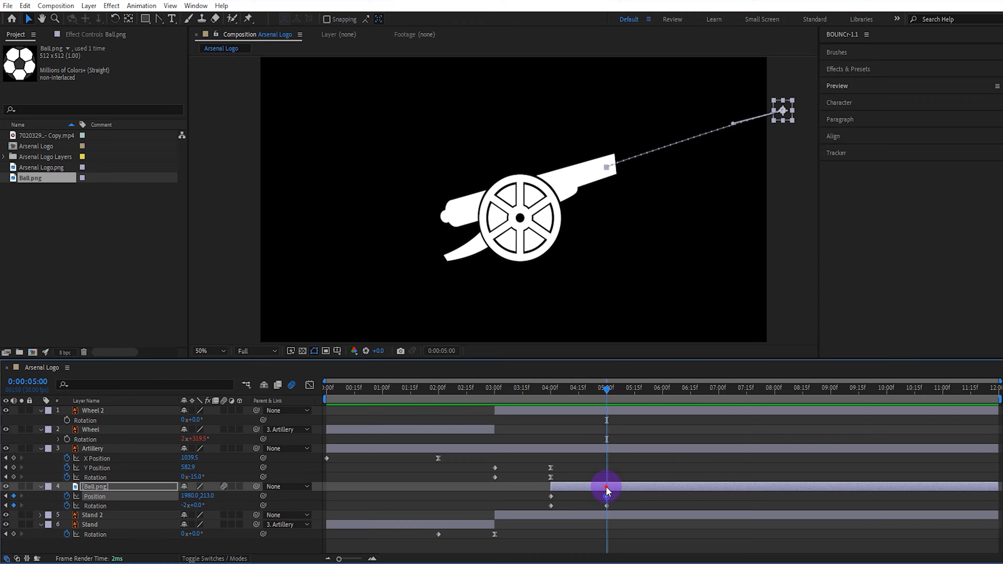
key("ctrl+d")
left_click_drag(616, 487, 662, 492)
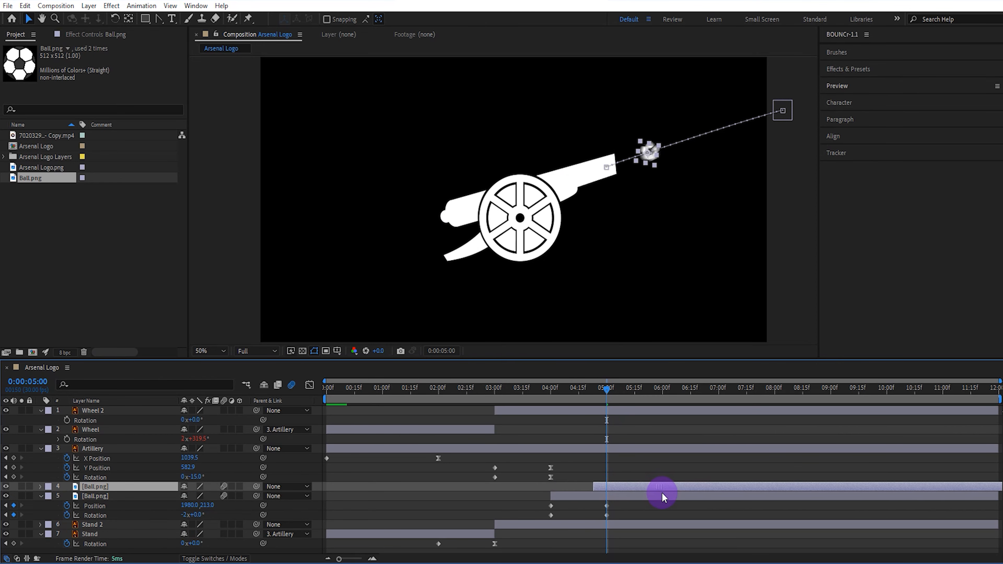
key("ctrl+d")
left_click(662, 396)
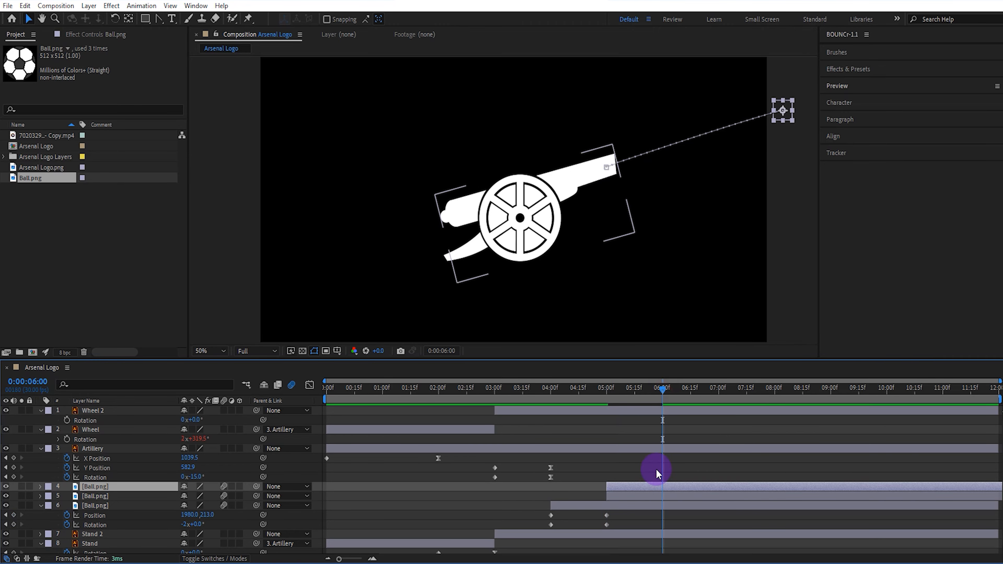
left_click_drag(658, 487, 703, 491)
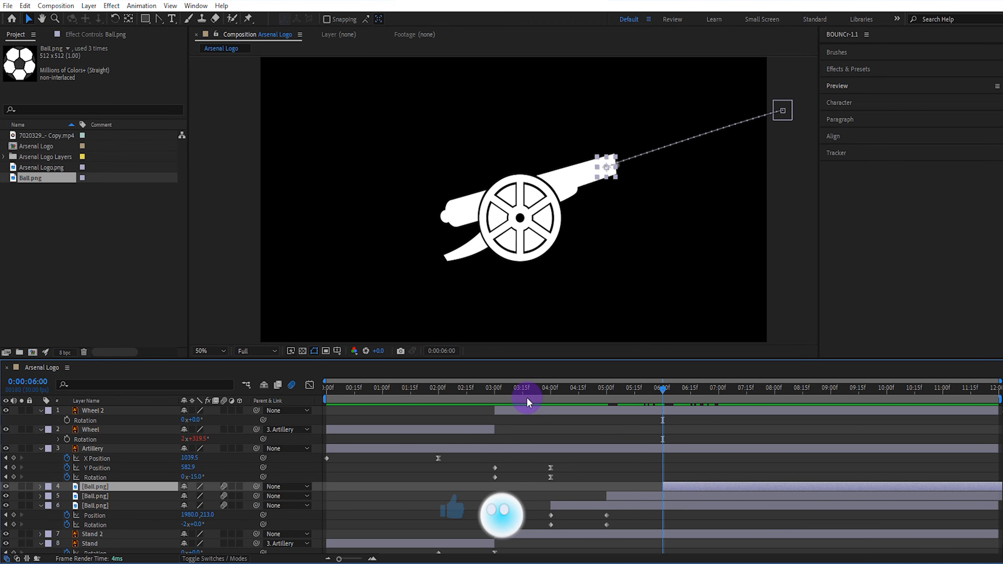
Preview the successive ball shots and delay the first Ball.png layer to start about 5 frames after 4 seconds.
left_click(511, 387)
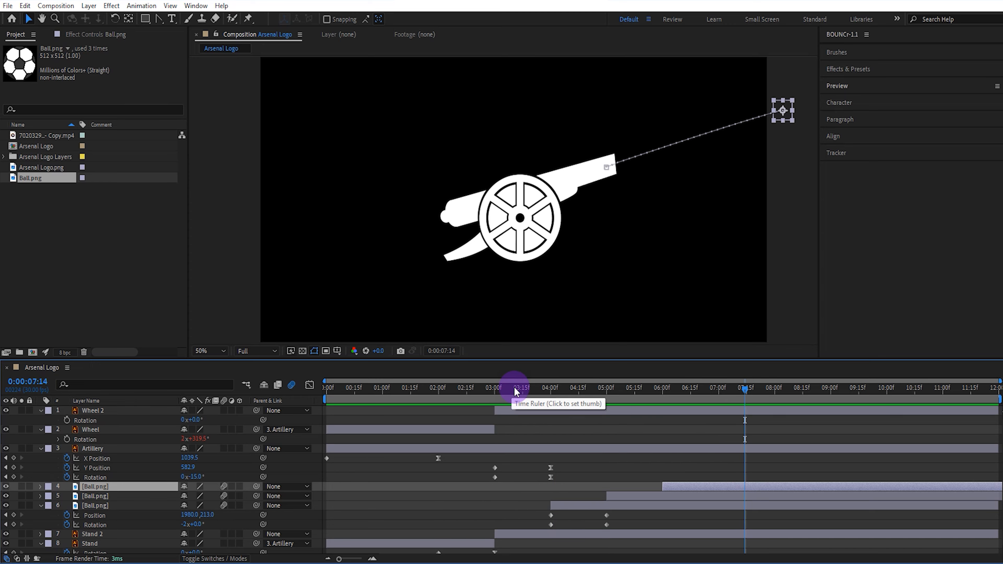
left_click_drag(558, 391, 560, 393)
mouse_move(571, 506)
left_mouse_down()
mouse_move(581, 508)
mouse_move(578, 495)
left_mouse_up()
left_click(547, 392)
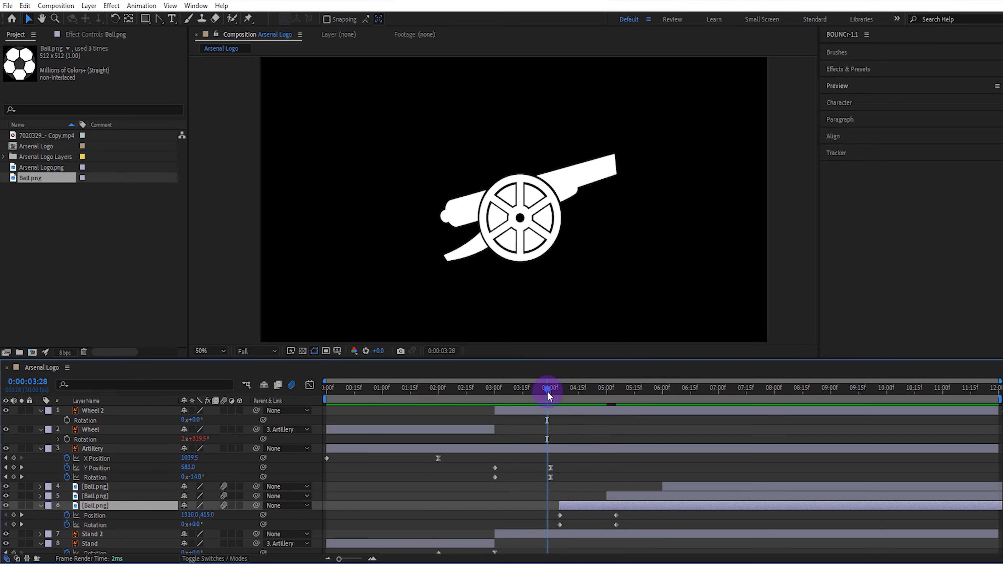
Preview the ball shots and add a null object to the composition with the time set at 4 seconds 5 frames.
key("space")
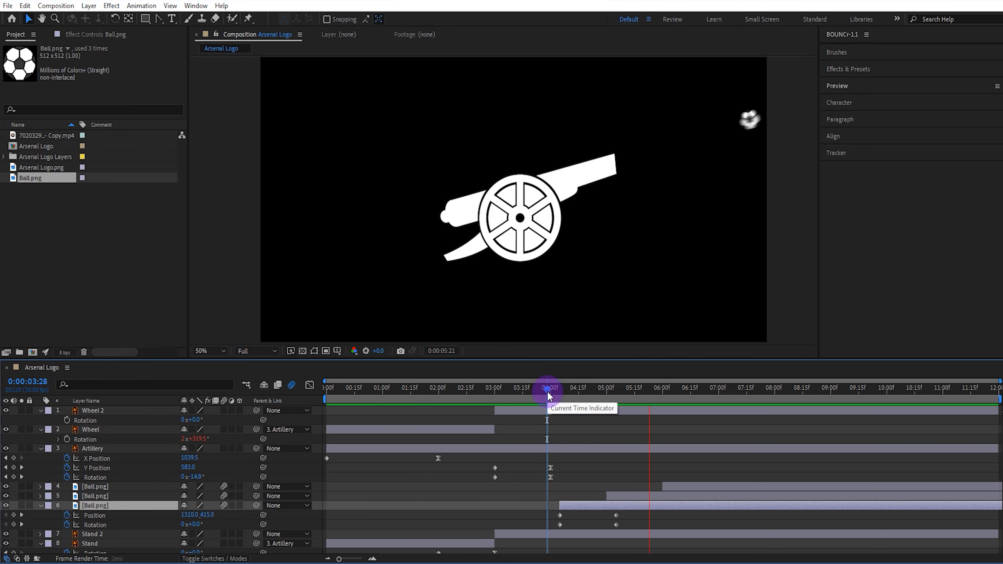
key("space")
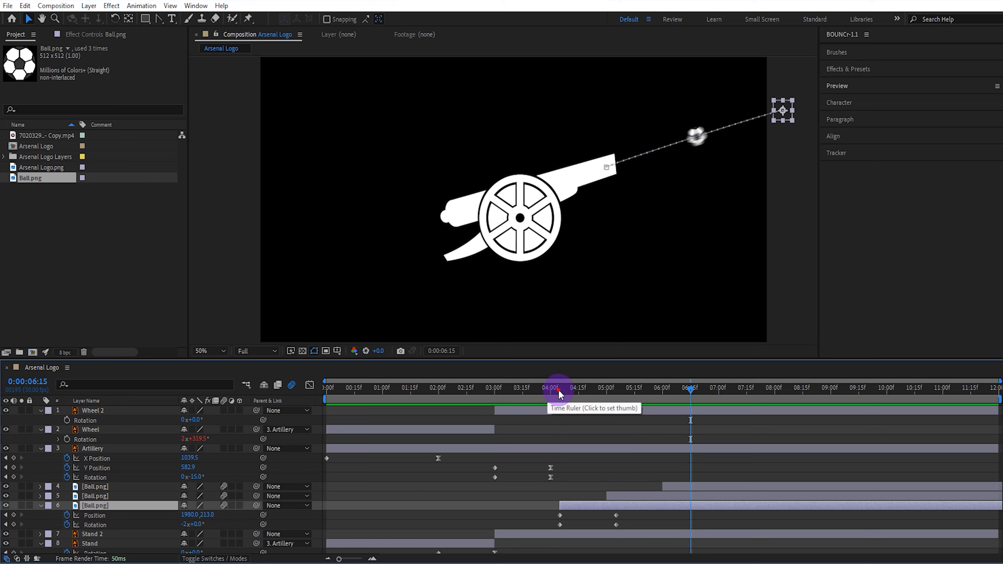
left_click(559, 389)
right_click(208, 241)
mouse_move(231, 243)
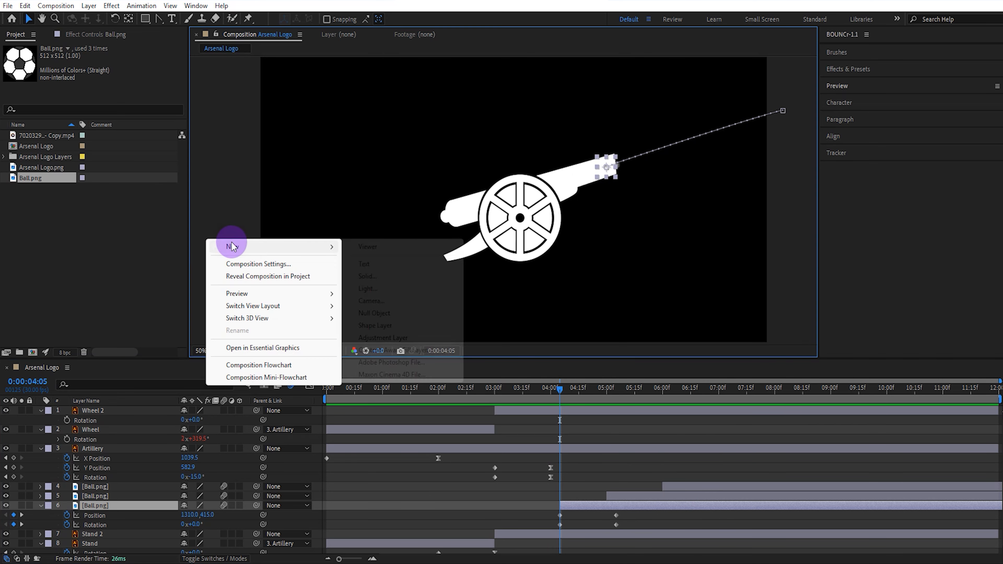
left_click(394, 312)
left_click_drag(128, 505, 121, 414)
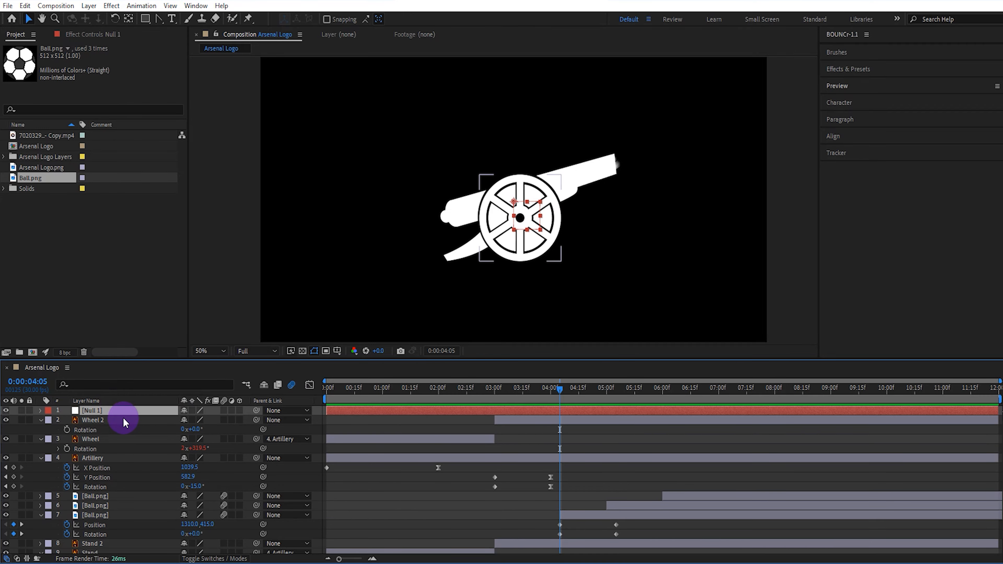
Parent the Wheel 2, Artillery and Stand 2 layers to Null 1.
left_click(124, 421)
left_click(122, 458, "ctrl")
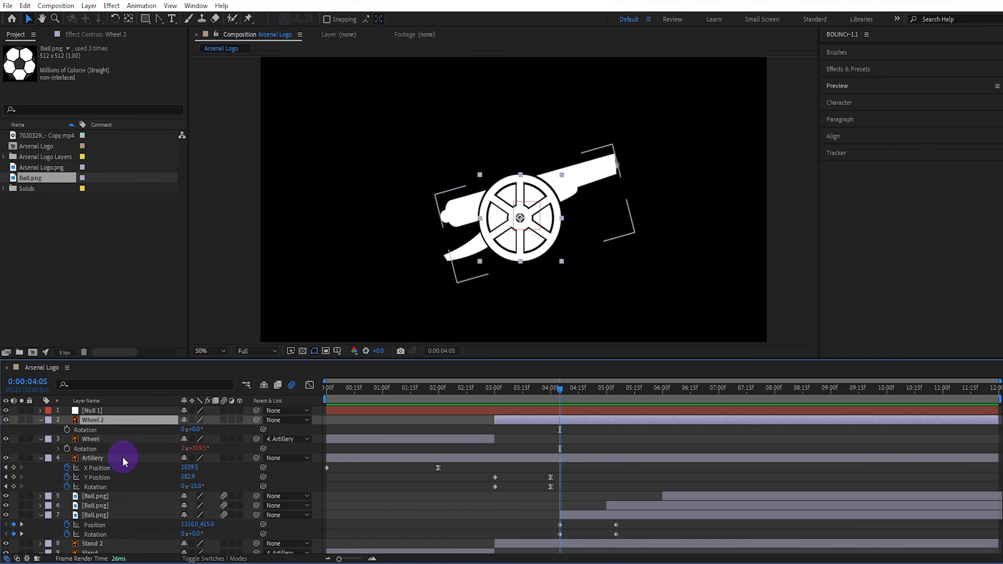
left_click(121, 545, "ctrl")
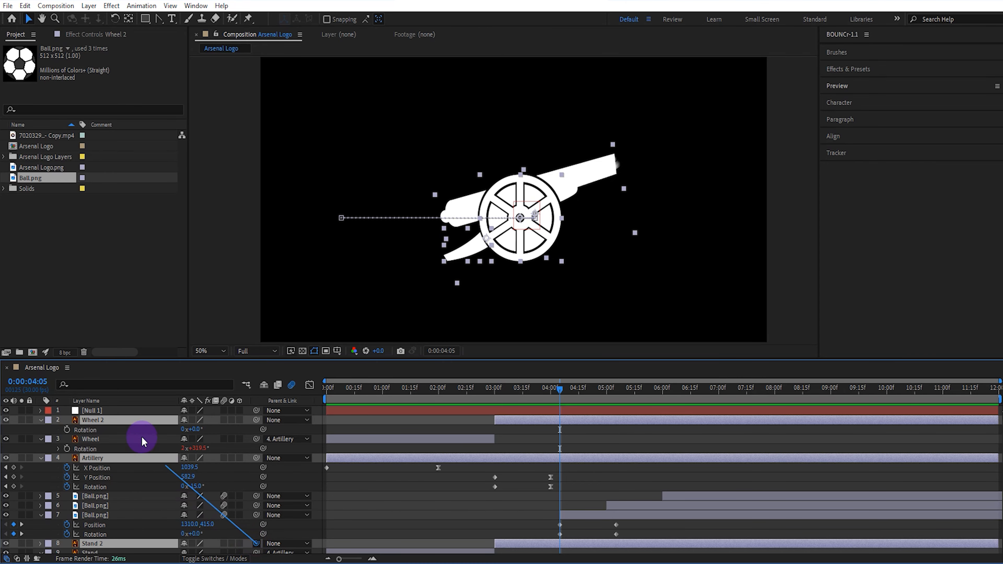
left_click_drag(142, 437, 125, 413)
Reveal Null 1's Position and separate its dimensions into X and Y.
left_click(125, 411)
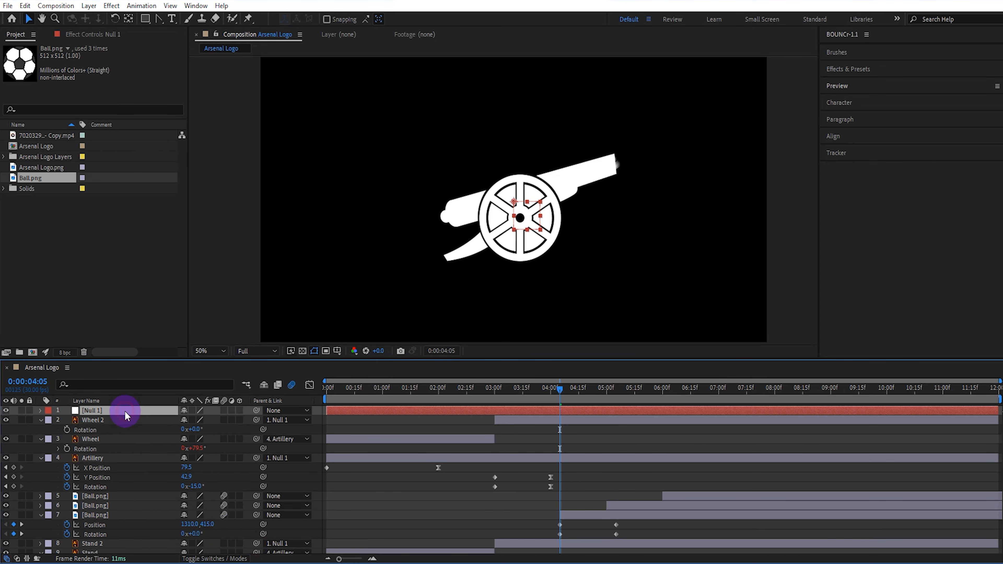
key("p")
left_click(118, 418)
right_click(118, 419)
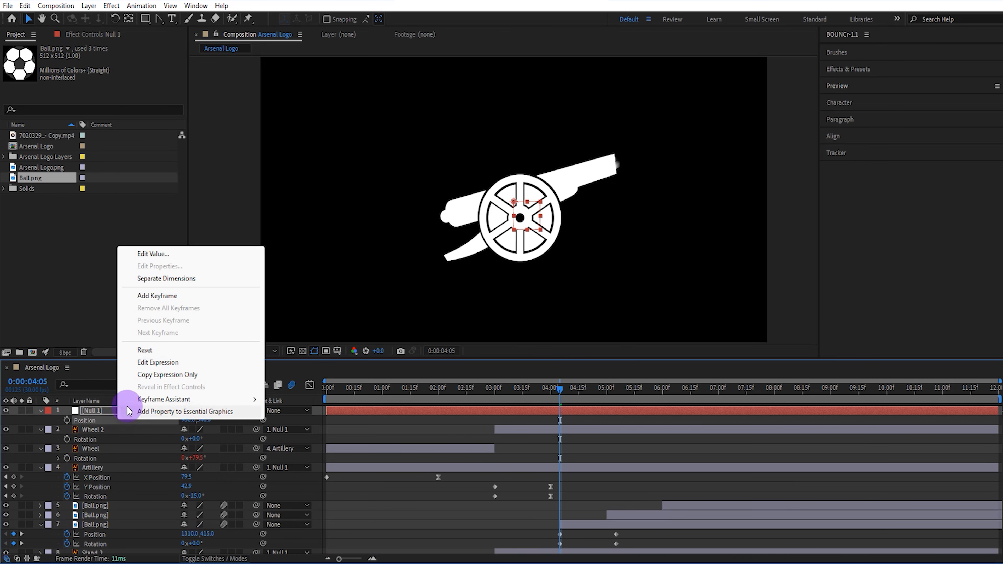
left_click(170, 279)
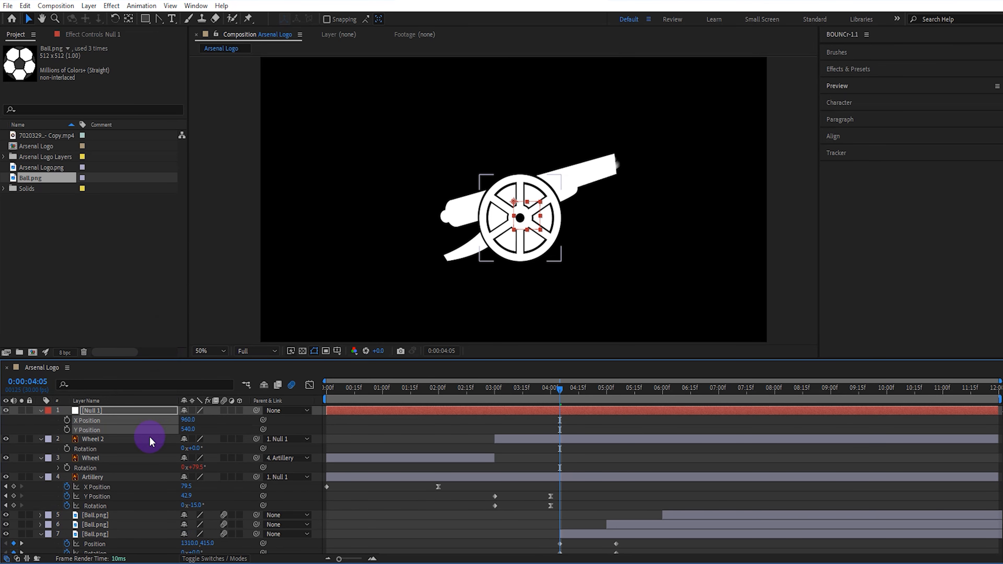
Link the Wheel 2 layer's Rotation to Null 1's X Position.
left_click(128, 450)
left_click_drag(262, 451, 122, 421)
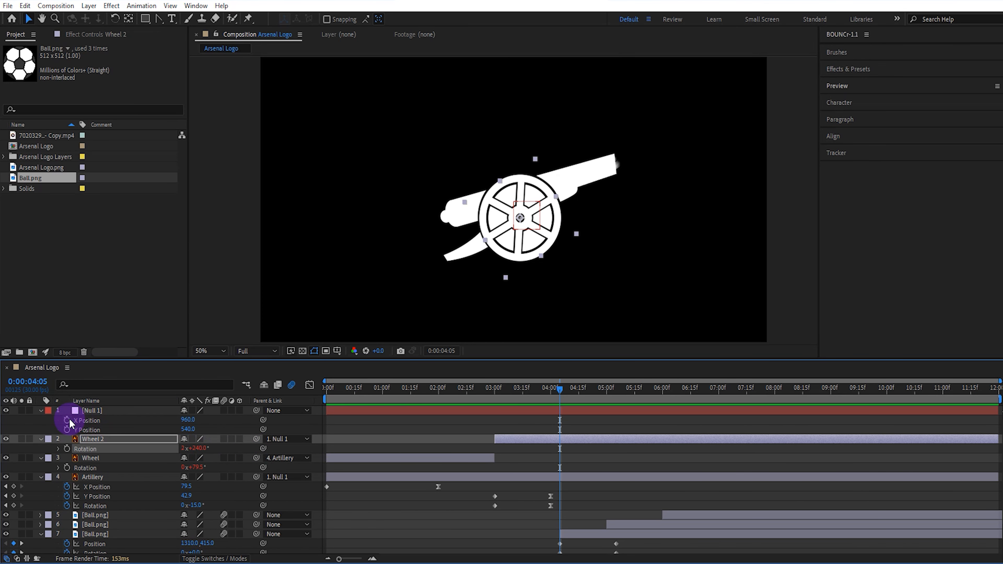
Keyframe Null 1's X Position at 4 seconds 5 frames and set it to 930 at 4 seconds 10 frames.
left_click(68, 421)
left_click(128, 422)
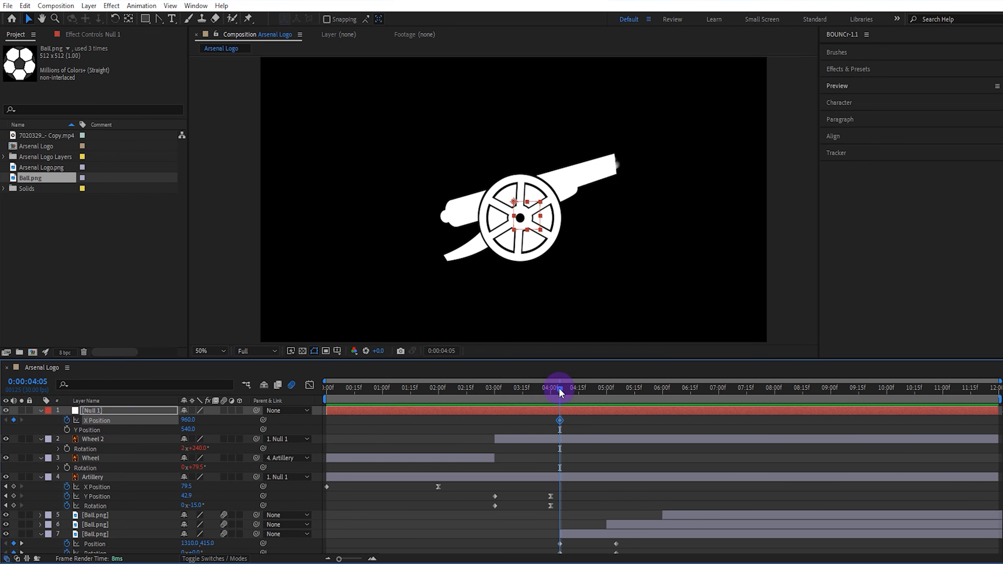
left_click_drag(559, 390, 570, 391)
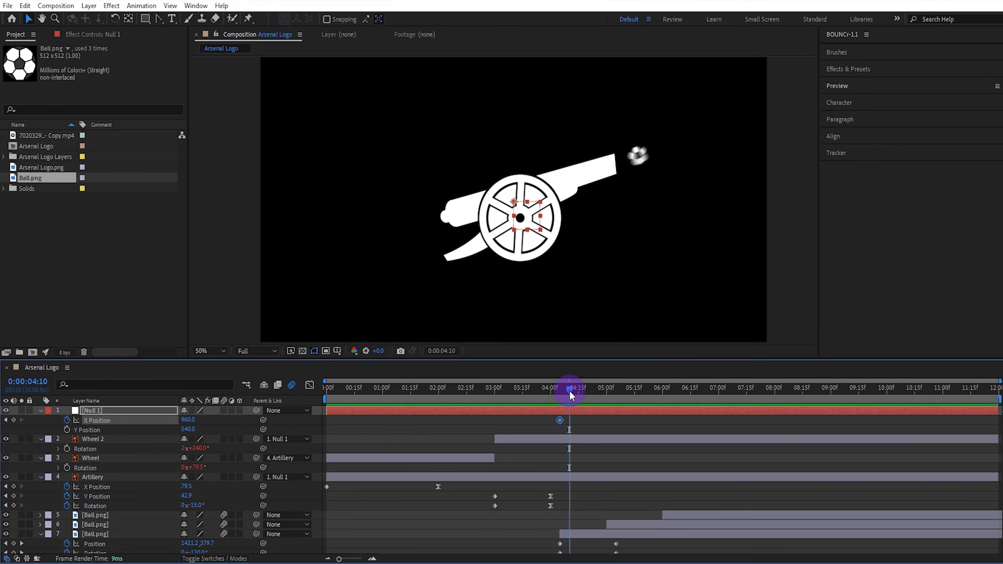
left_click_drag(186, 422, 172, 425)
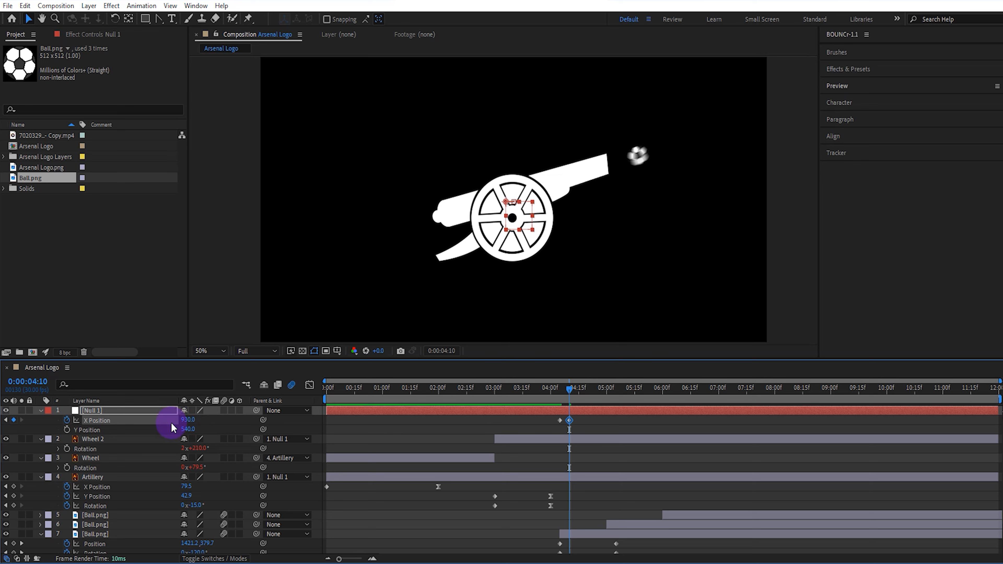
Copy Null 1's first X Position keyframe to 4 seconds 20 frames and preview the cannon's recoil.
left_click_drag(594, 393, 588, 393)
left_click(560, 420)
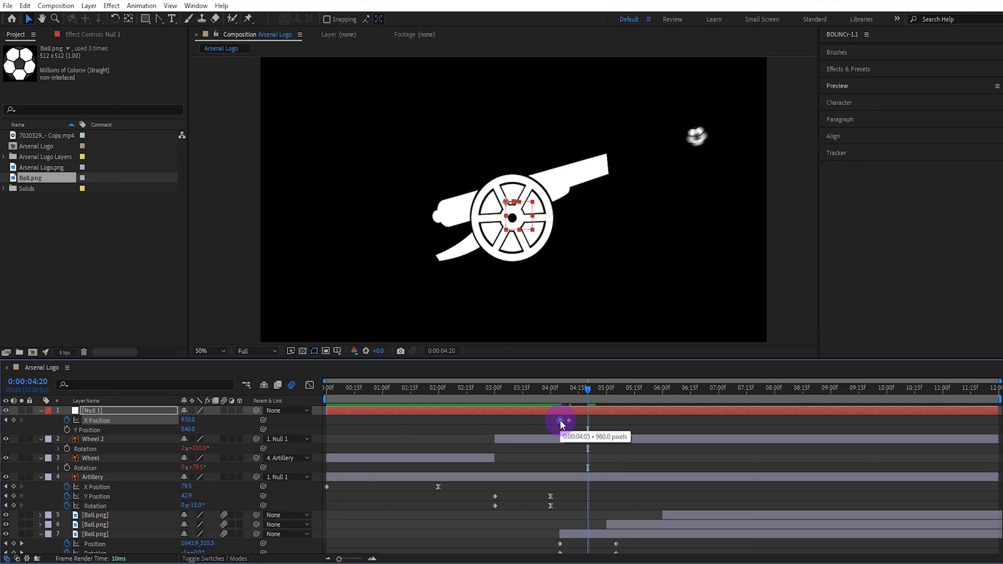
key("ctrl+c")
key("ctrl+v")
left_click(539, 388)
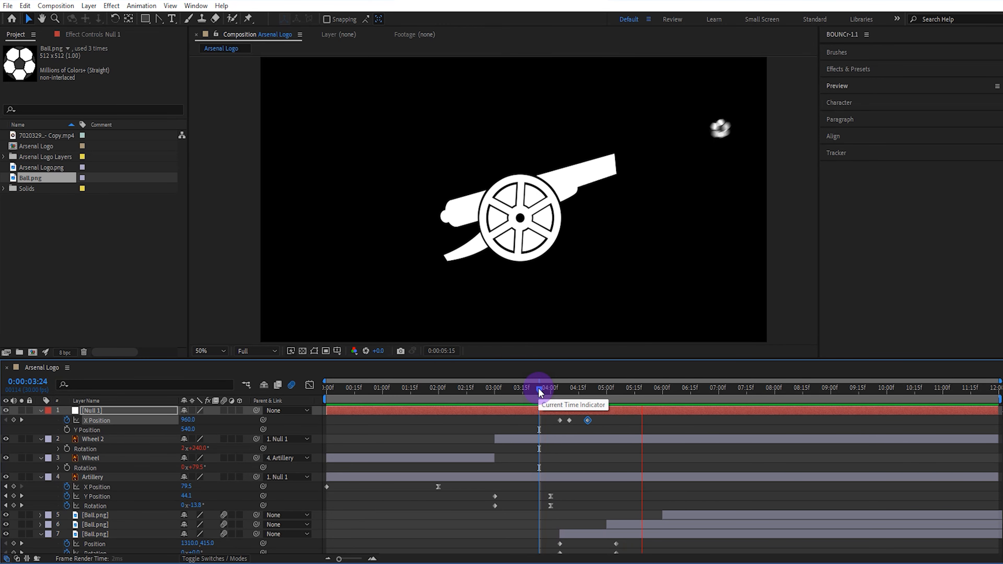
key("space")
Add a Null 1 X Position keyframe at 5 seconds and paste copies of the three recoil keyframes from 5 seconds 5 frames.
left_click(608, 394)
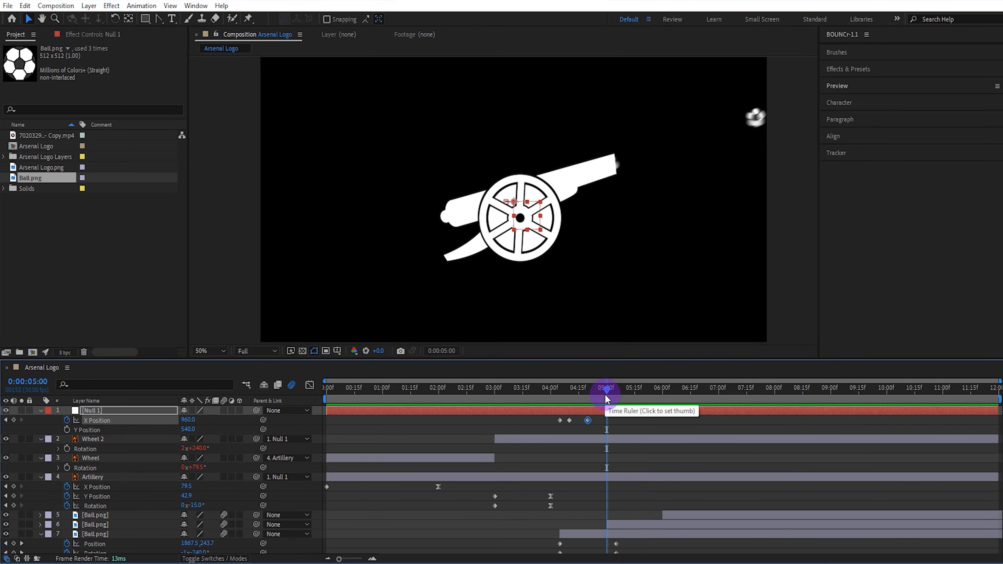
left_click(13, 420)
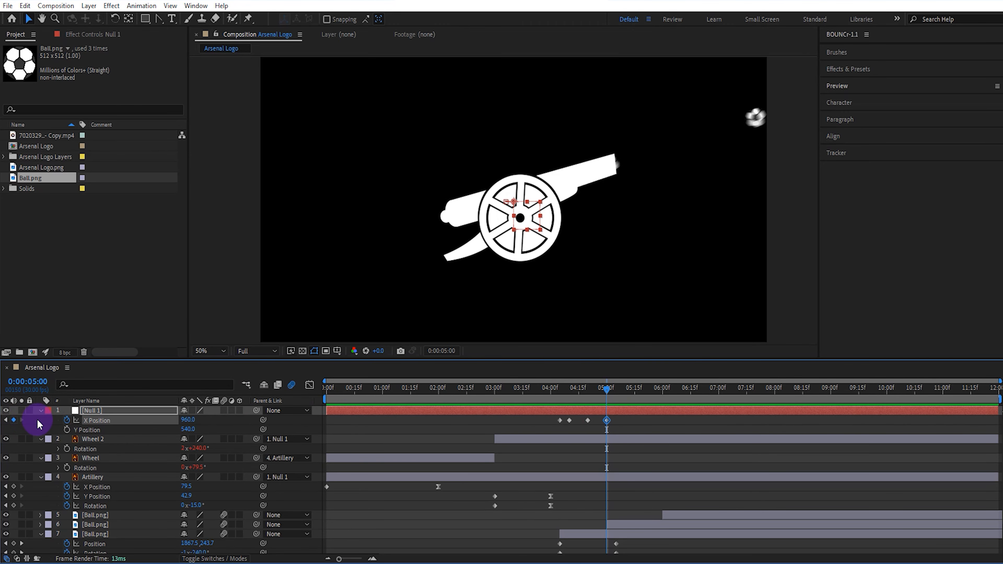
left_click(618, 391)
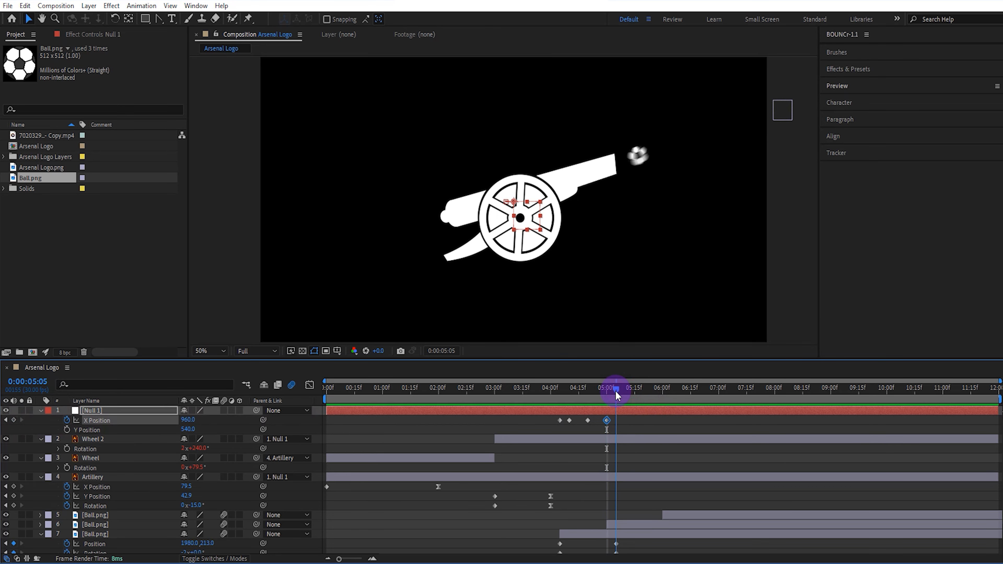
left_click(590, 418)
left_click_drag(584, 420, 556, 428)
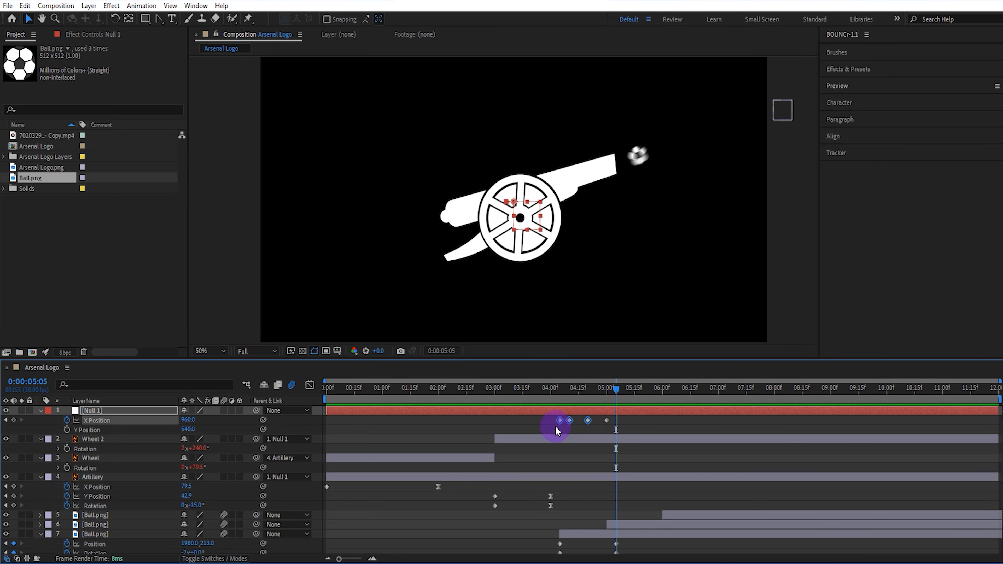
key("ctrl+c")
key("ctrl+v")
Preview the second recoil and delay the second-fired Ball.png layer to start at 5 seconds 5 frames.
left_click(552, 389)
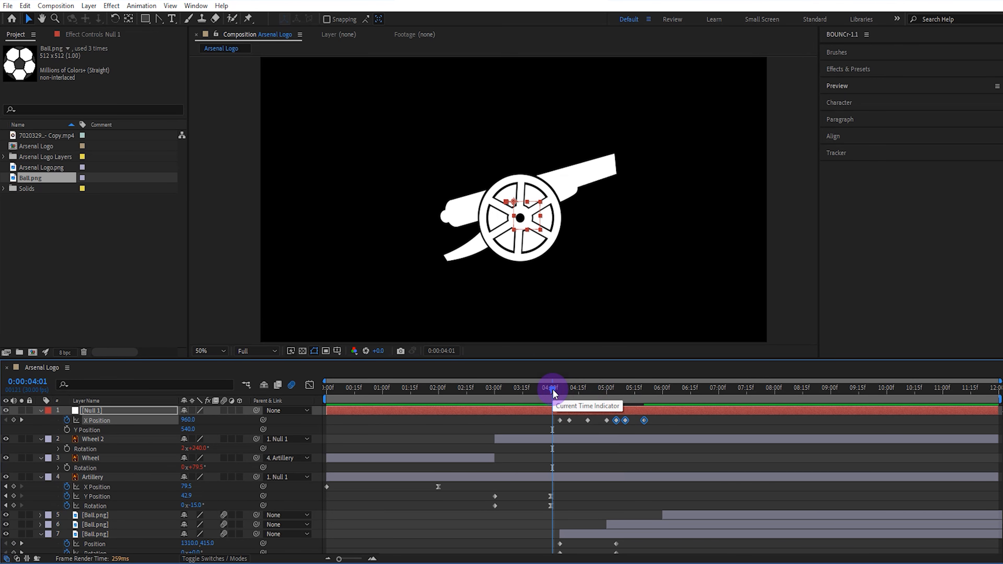
key("space")
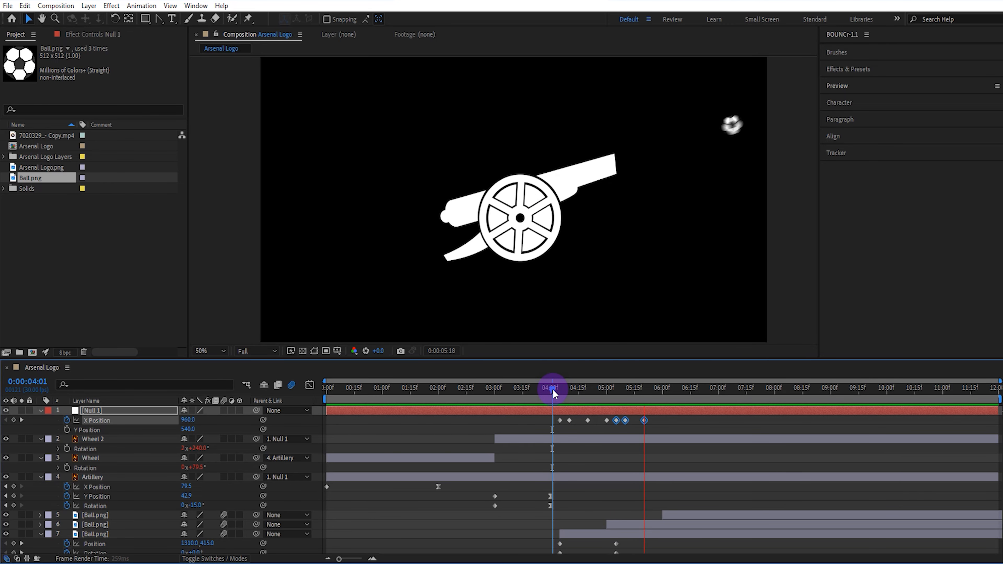
key("space")
left_click_drag(595, 393, 624, 458)
left_click_drag(625, 524, 631, 519)
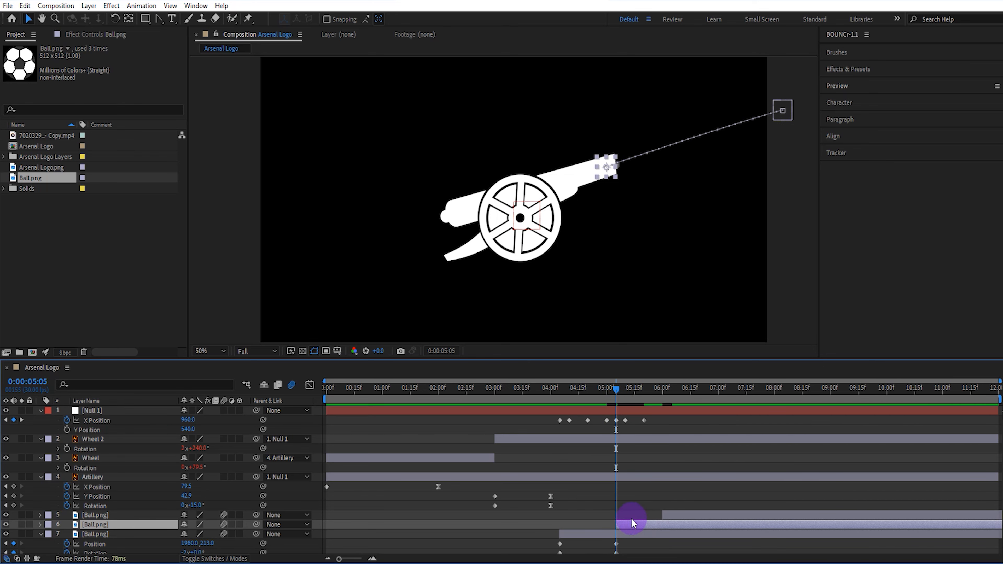
left_click(593, 391)
key("space")
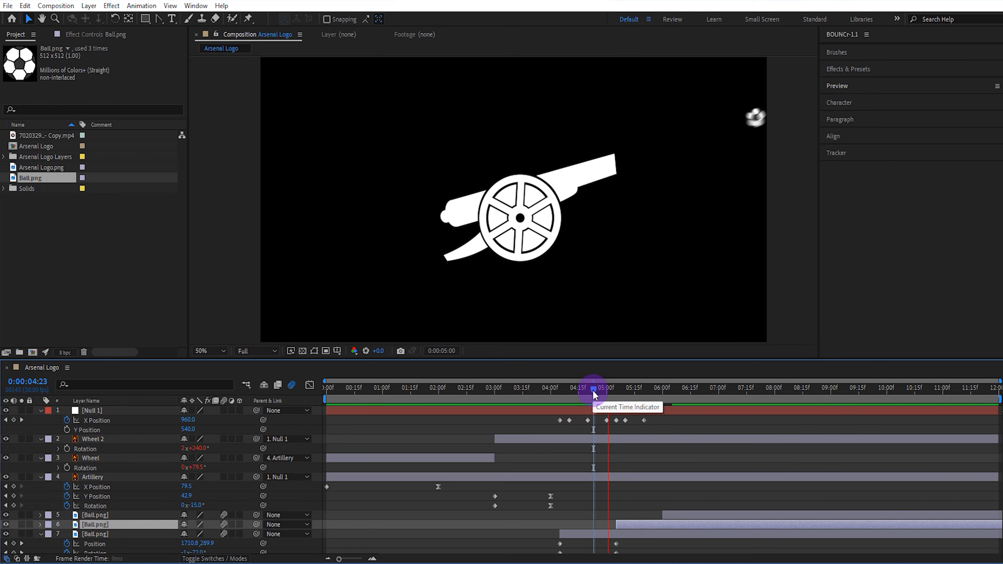
key("space")
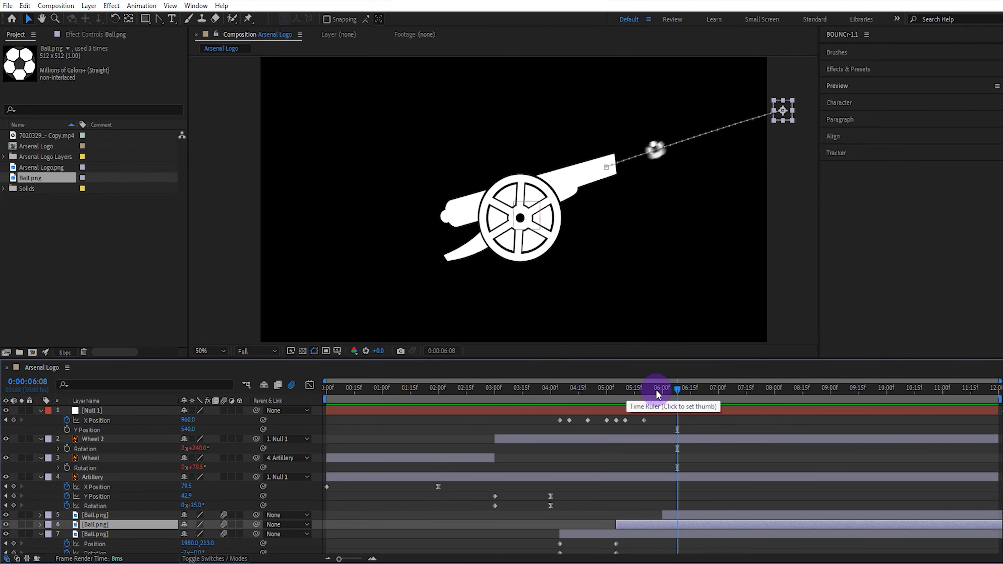
Paste copies of Null 1's second set of recoil keyframes from 6 seconds and preview all three shots.
left_click(657, 390)
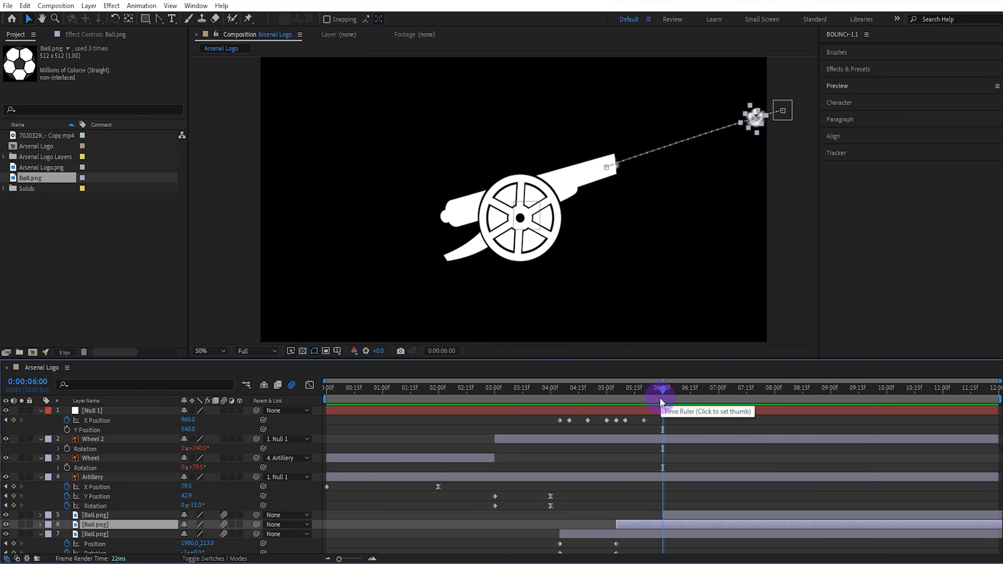
left_click_drag(654, 418, 614, 426)
key("ctrl+c")
key("ctrl+v")
left_click_drag(663, 392, 552, 390)
key("space")
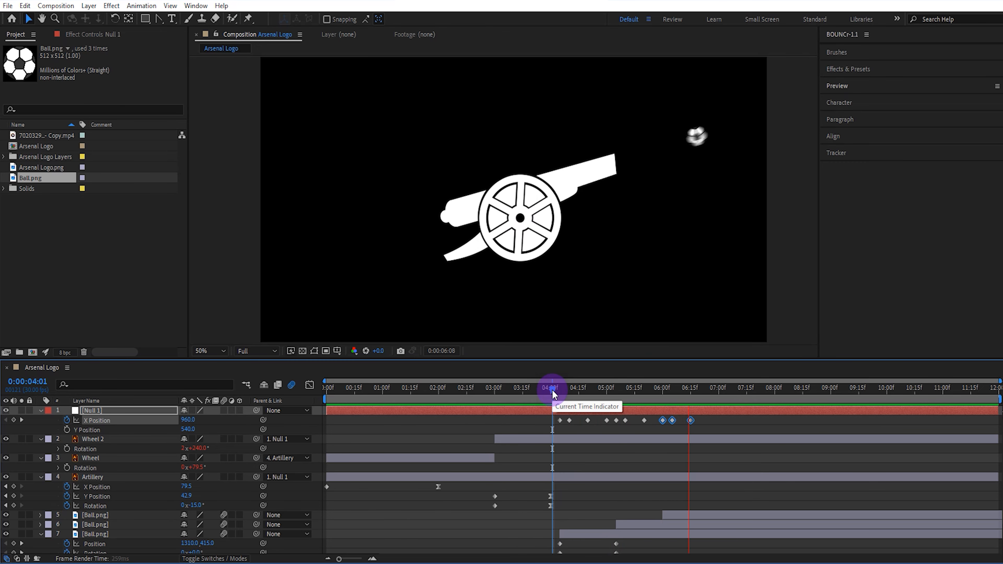
key("space")
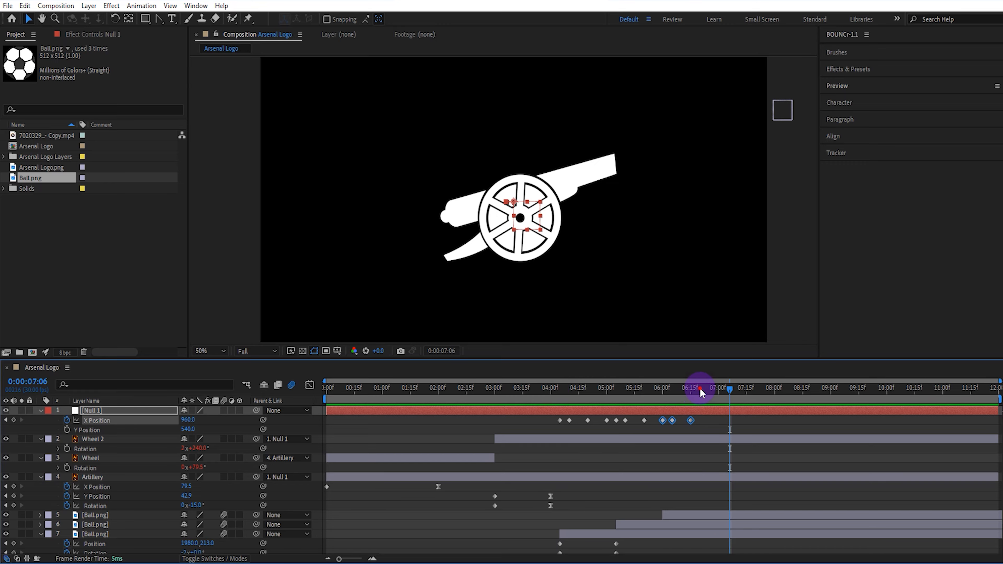
Reveal the last-fired Ball.png layer's keyframes and Scale, and add a Scale keyframe at 6 seconds 15 frames.
left_click(691, 389)
left_click(696, 515)
key("u")
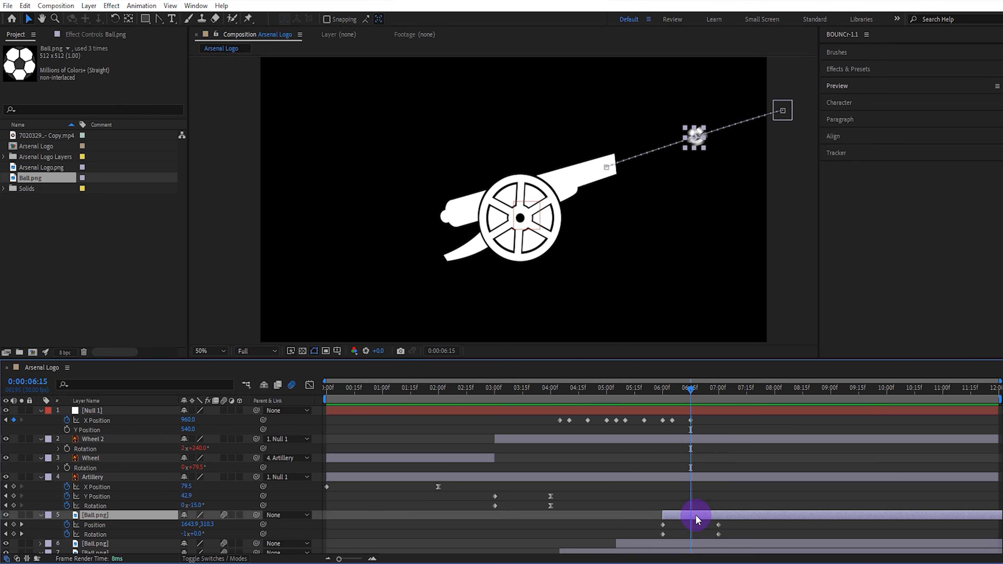
key("shift+s")
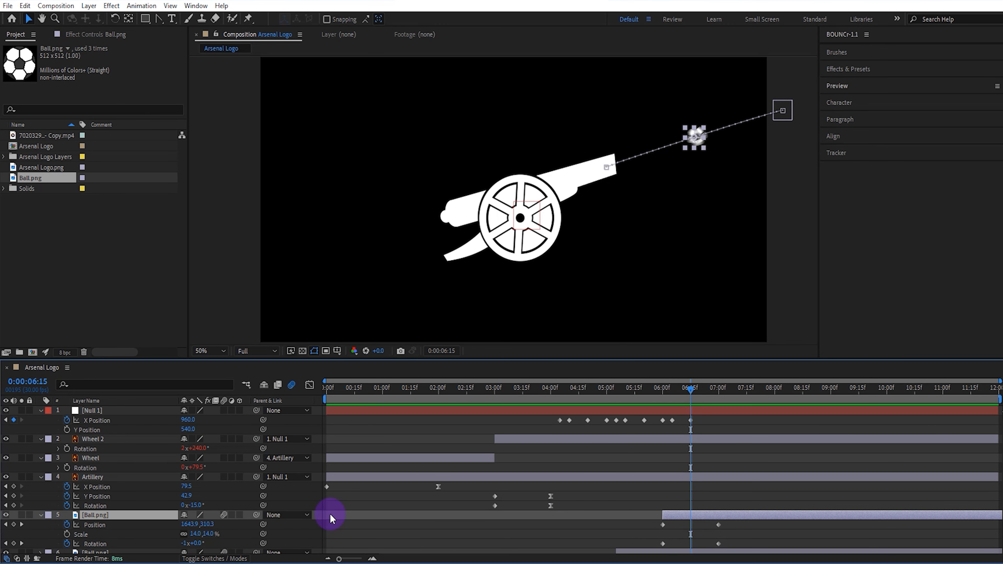
left_click(66, 534)
Move the last ball to 982, 547 over the cannon wheel at 8 seconds and bend its return path downward into a curve.
left_click(721, 477)
scroll(724, 476, "down", 1)
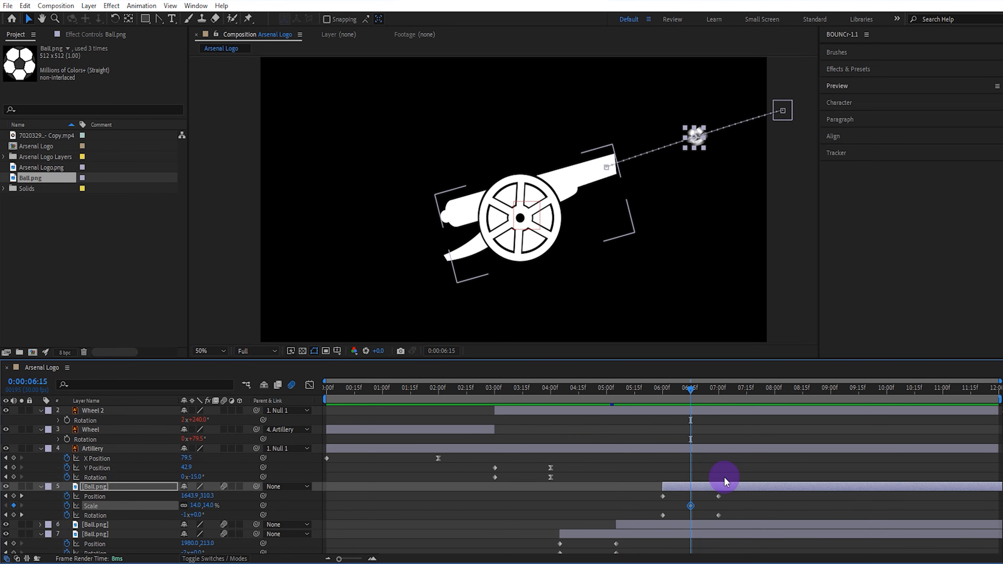
left_click(774, 391)
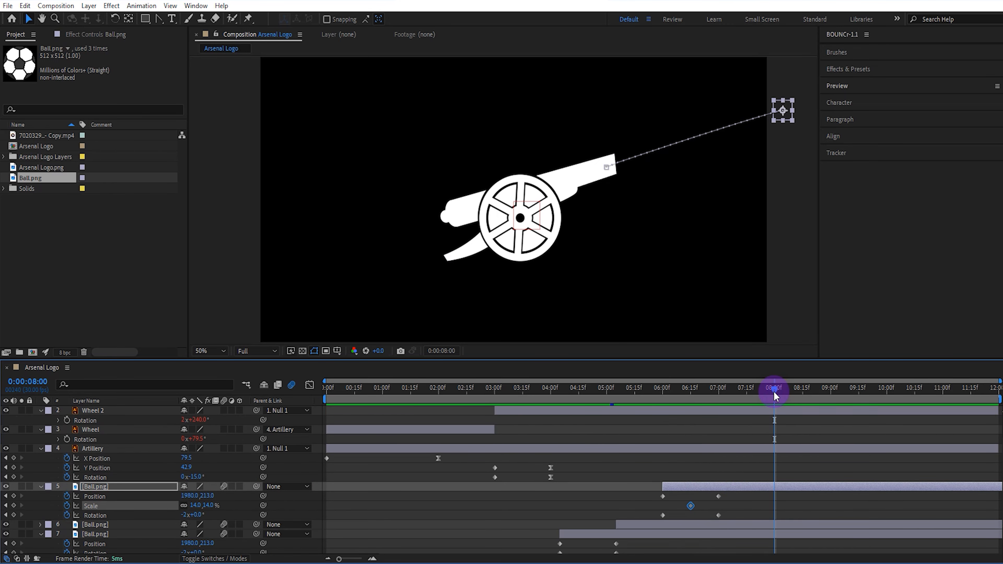
left_click_drag(784, 115, 523, 209)
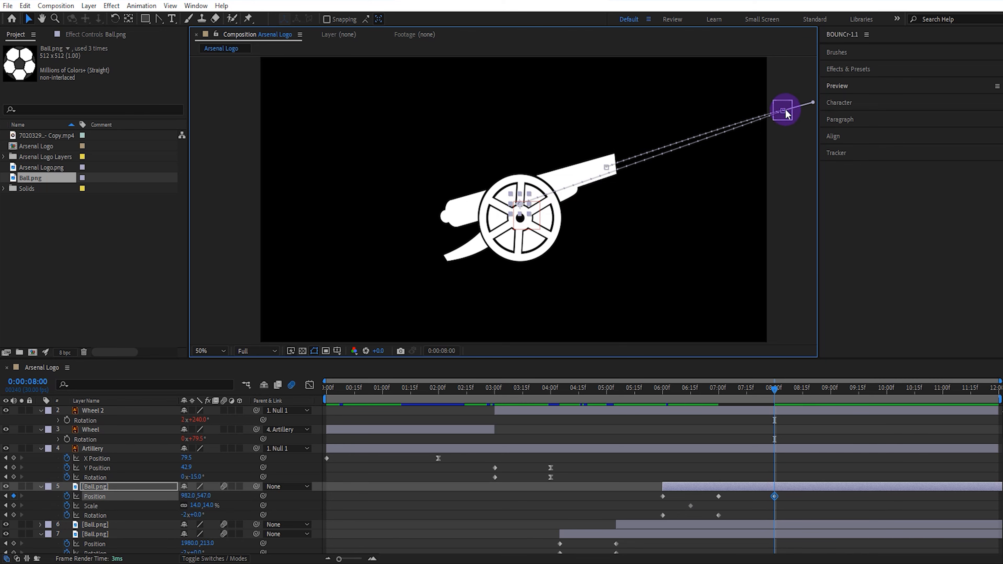
left_click_drag(813, 104, 770, 165)
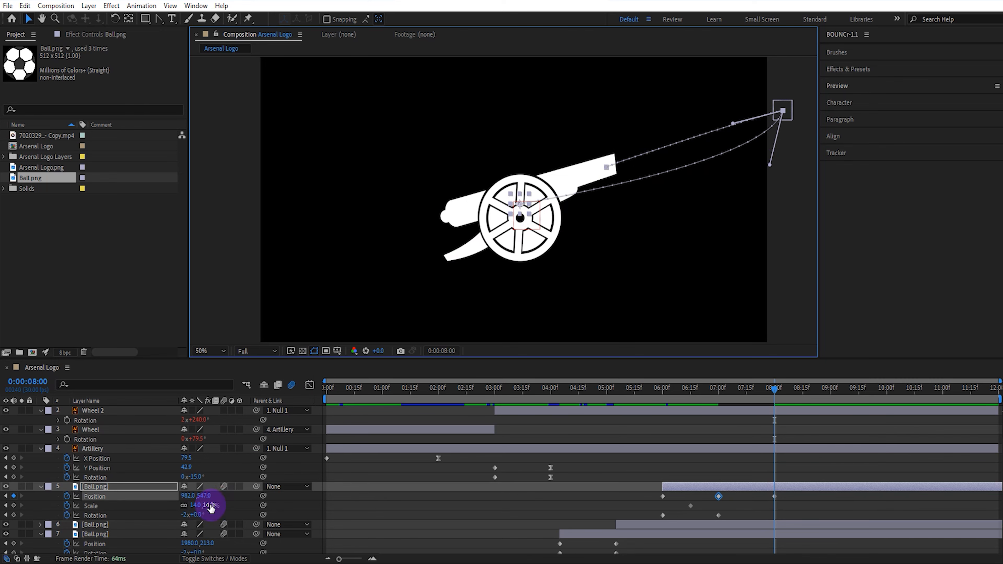
Scale the last ball up to 206% at 8 seconds and check its size at 7 seconds.
left_click_drag(210, 506, 348, 501)
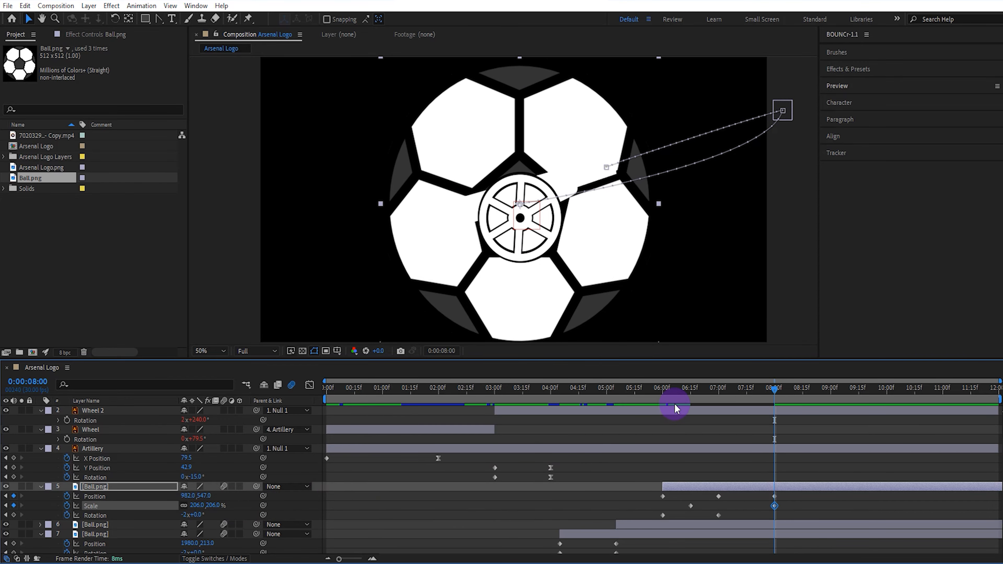
left_click(718, 391)
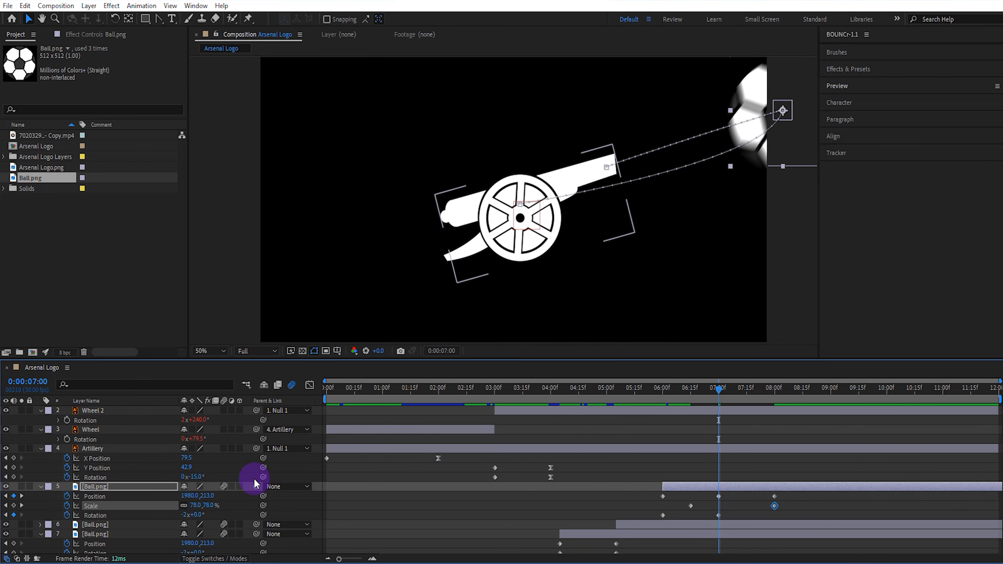
Split the last-fired Ball.png layer at 7 seconds, move its second part above Wheel 2, and reveal that part's keyframes.
left_click(153, 489)
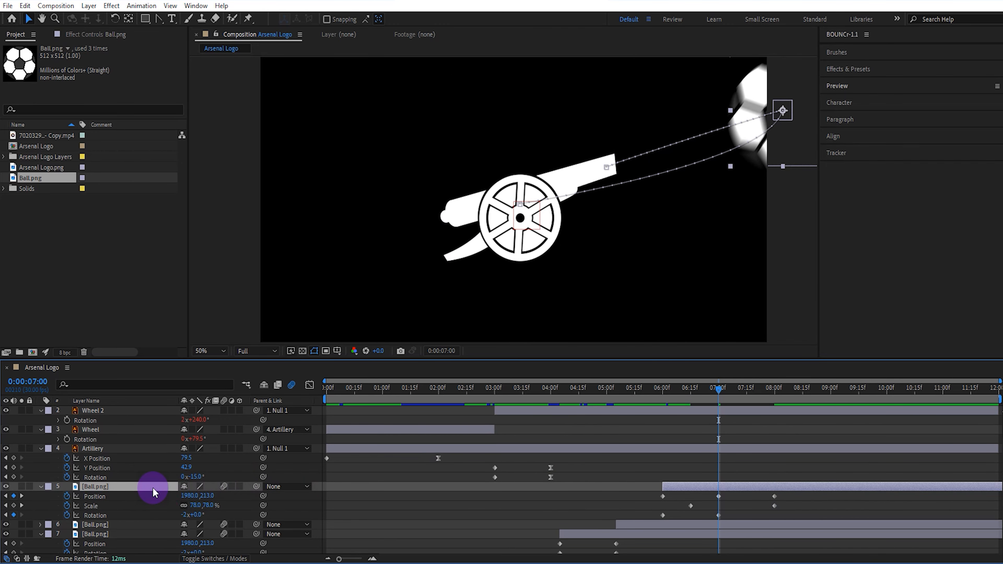
key("ctrl+shift+d")
left_click_drag(154, 492, 161, 410)
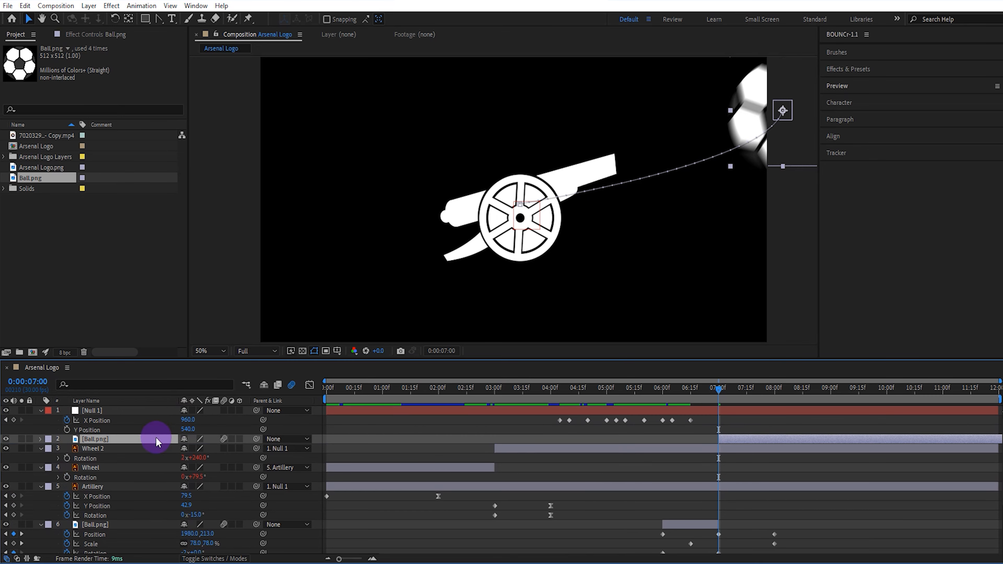
key("u")
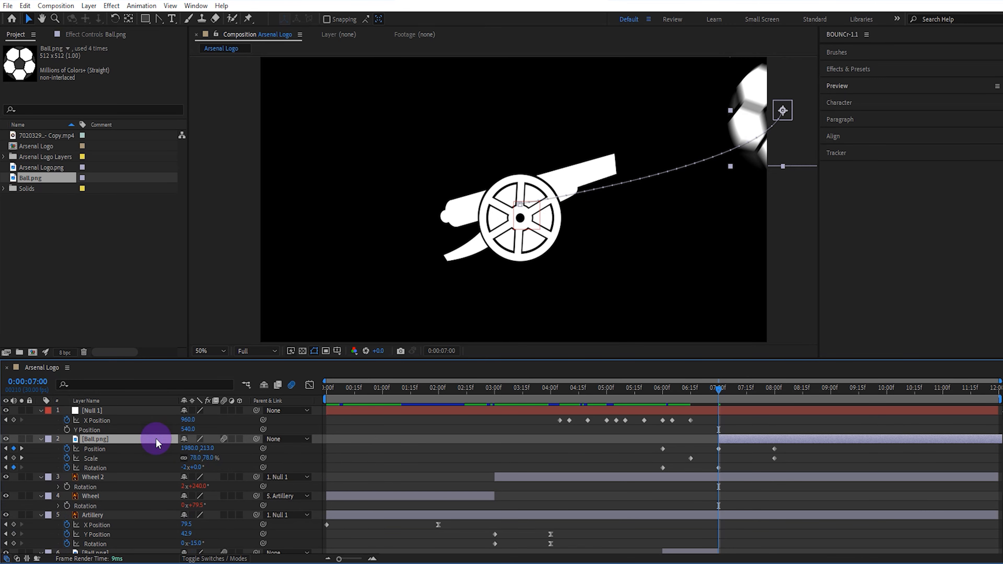
Shift the returning ball's final Position and Scale keyframes to 8 seconds 15 frames and set the Scale there to 450%.
left_click(803, 392)
left_click_drag(783, 448, 799, 459)
left_click(422, 464)
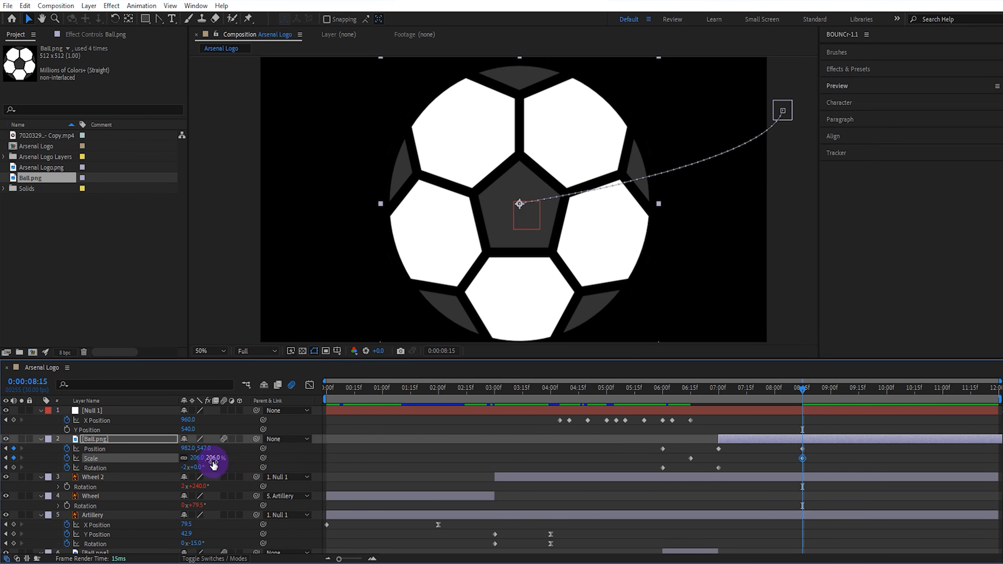
left_click_drag(214, 465, 213, 460)
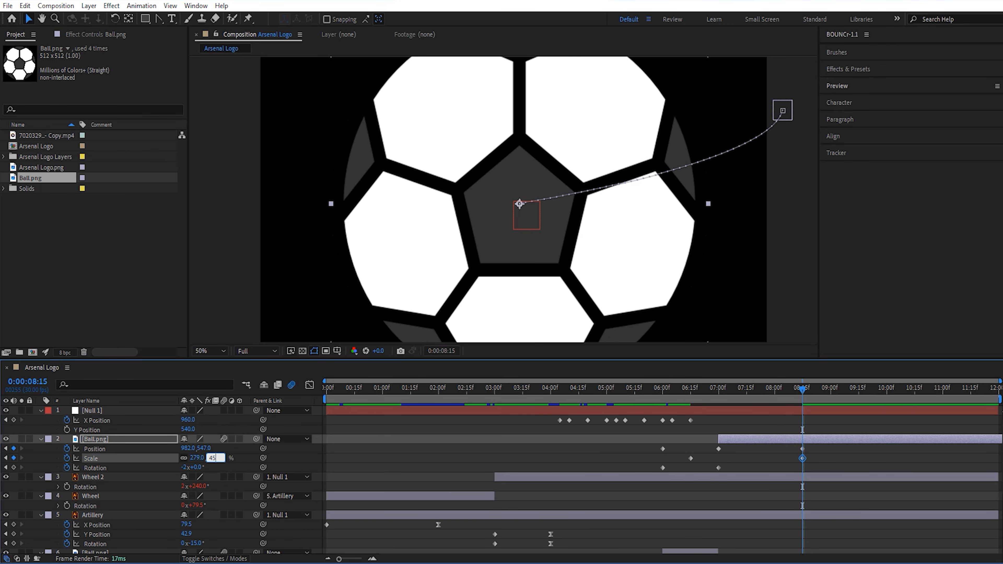
key("Return")
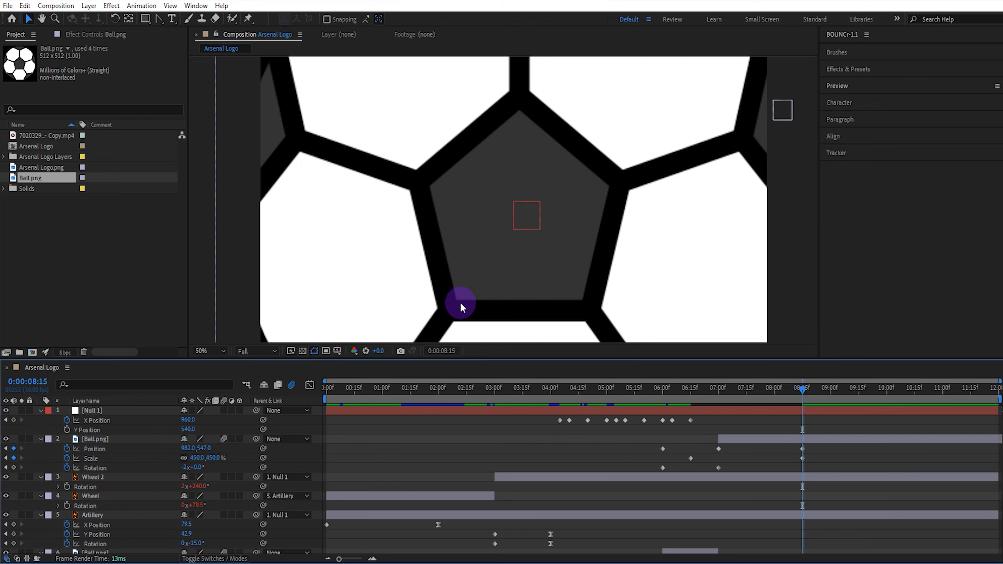
Move the enlarged ball out of frame past the cannon's rear to -1194, 699 at 8 seconds 15 frames and curve its return path.
scroll(460, 303, "down", 2)
scroll(466, 296, "down", 2)
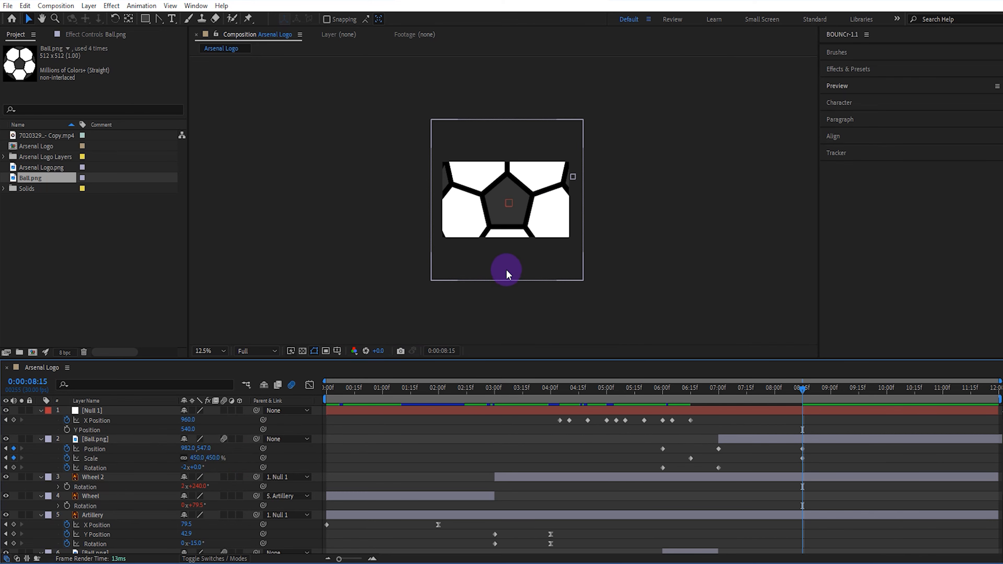
left_click_drag(507, 271, 366, 275)
left_click_drag(569, 193, 543, 207)
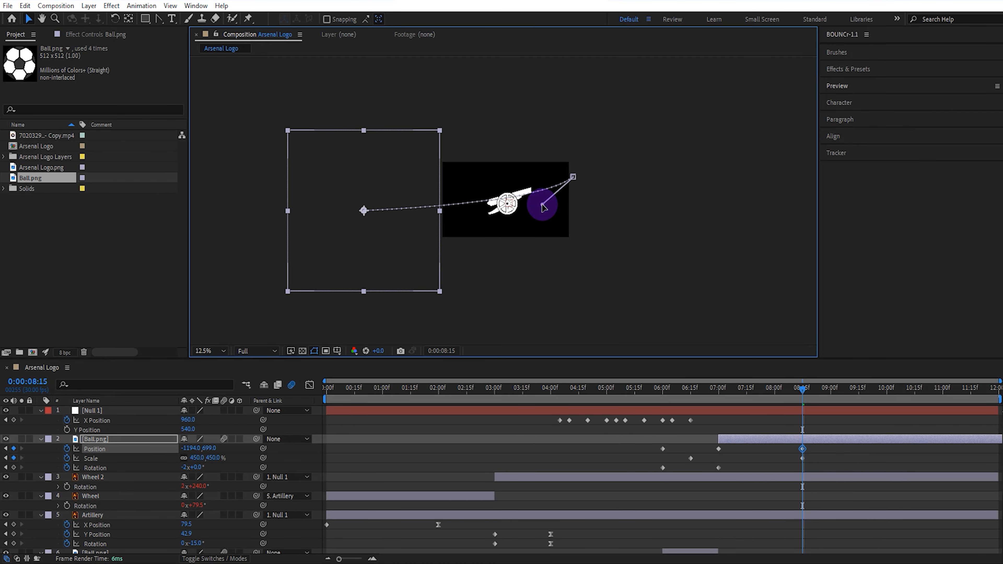
Set the returning ball's Rotation to -3 turns at 8 seconds 15 frames and preview its flight from 4 seconds 26 frames.
left_click(185, 468)
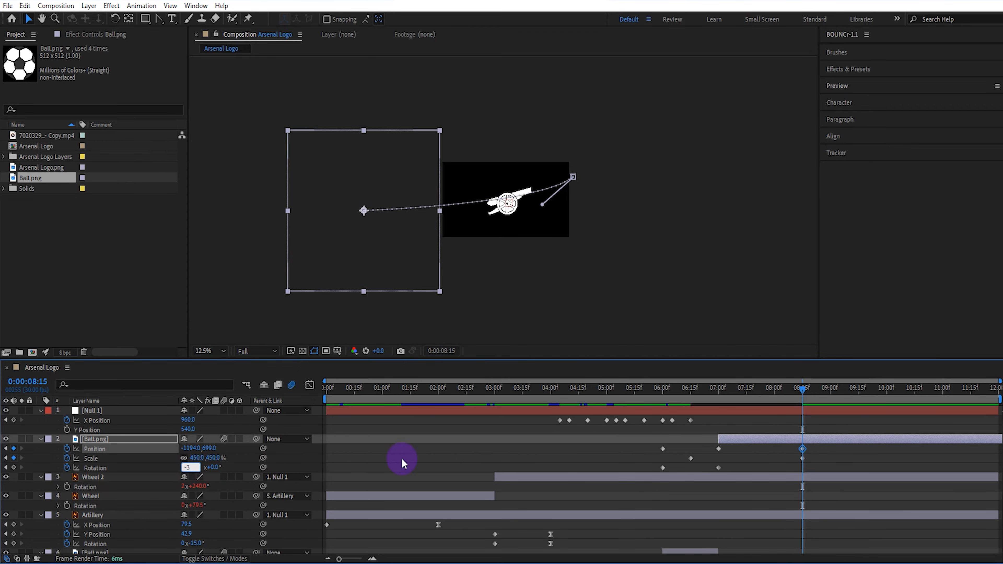
left_click(598, 393)
scroll(553, 293, "up", 4)
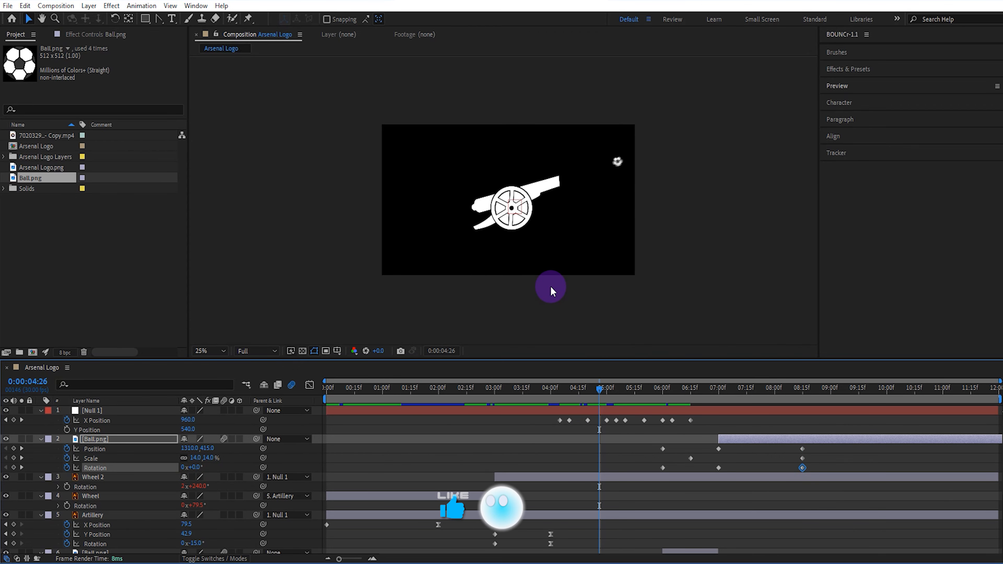
key("space")
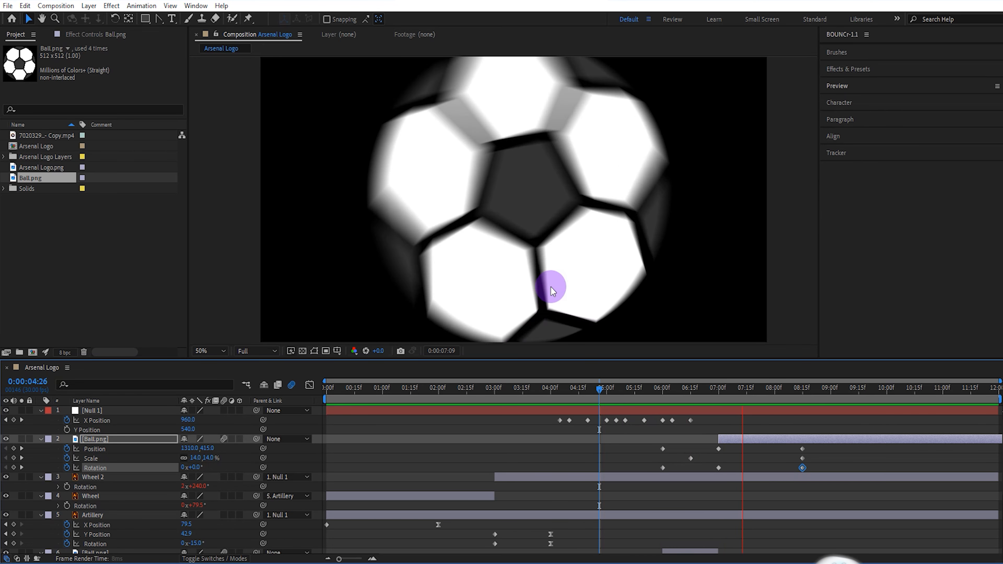
key("space")
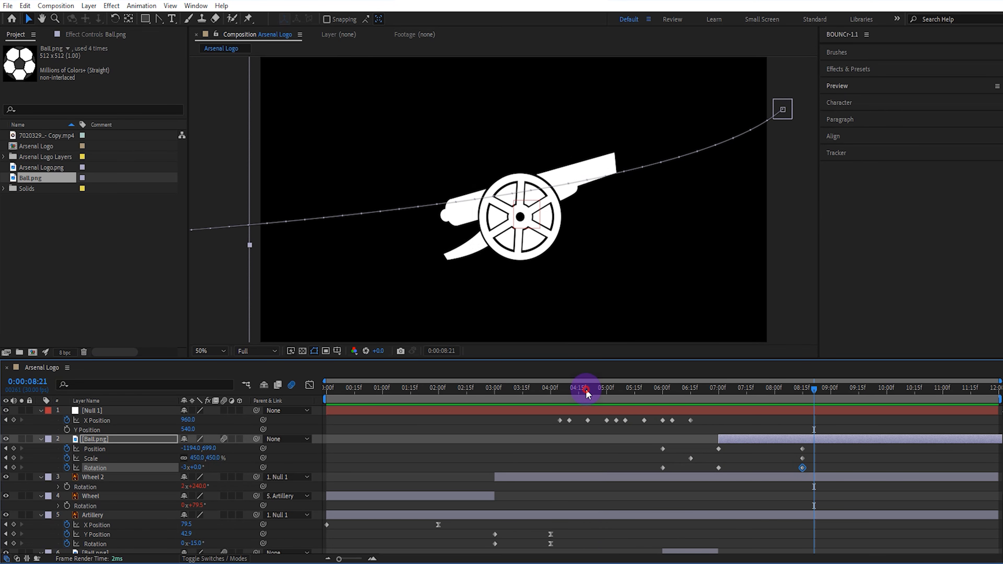
Trim every layer except Null 1 and the returning ball to end at 7 seconds 15 frames, and preview the whole animation.
left_click_drag(587, 388, 749, 388)
left_click(130, 438)
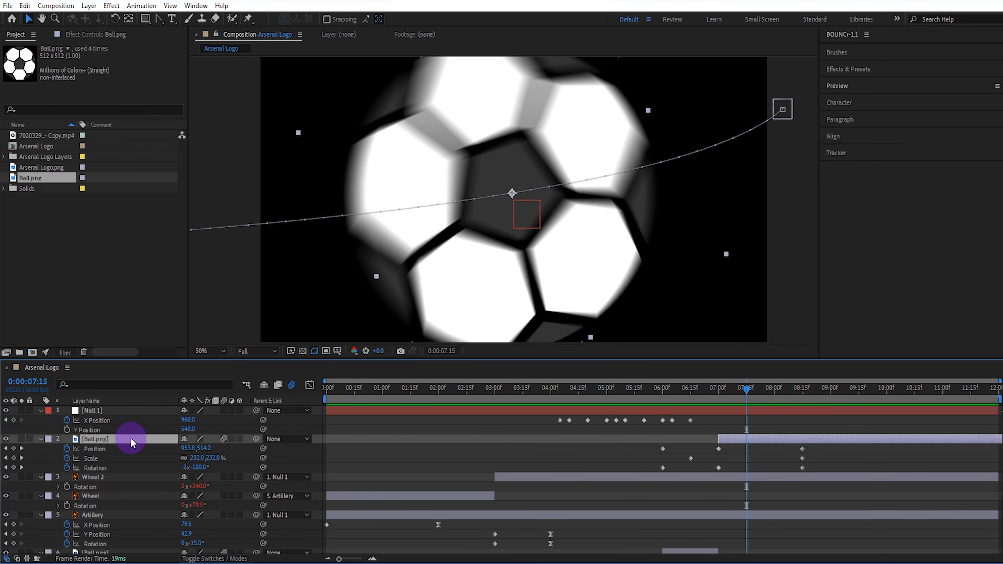
key("ctrl+a")
left_click(130, 438, "ctrl")
left_click(137, 412, "ctrl")
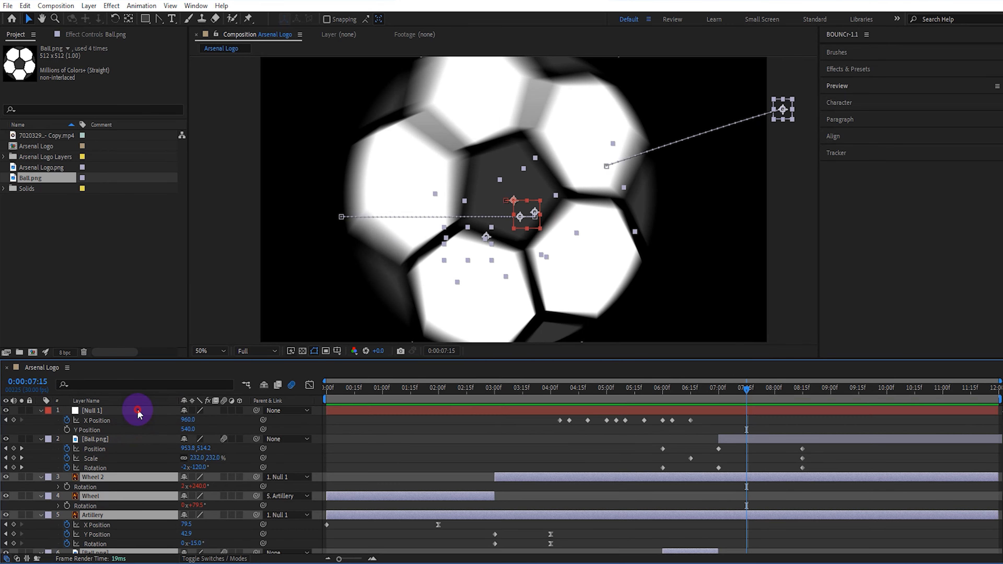
key("alt+bracketright")
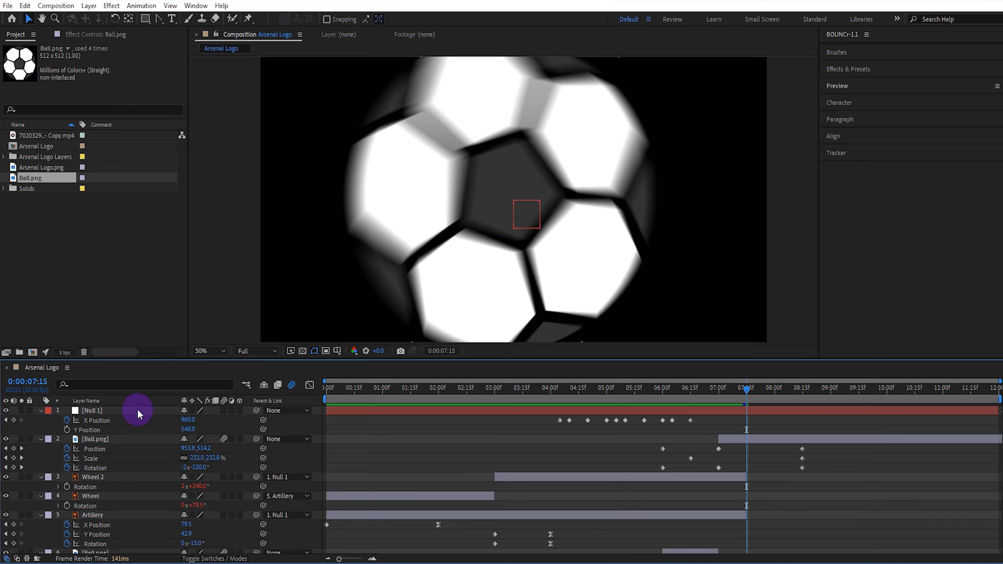
key("Home")
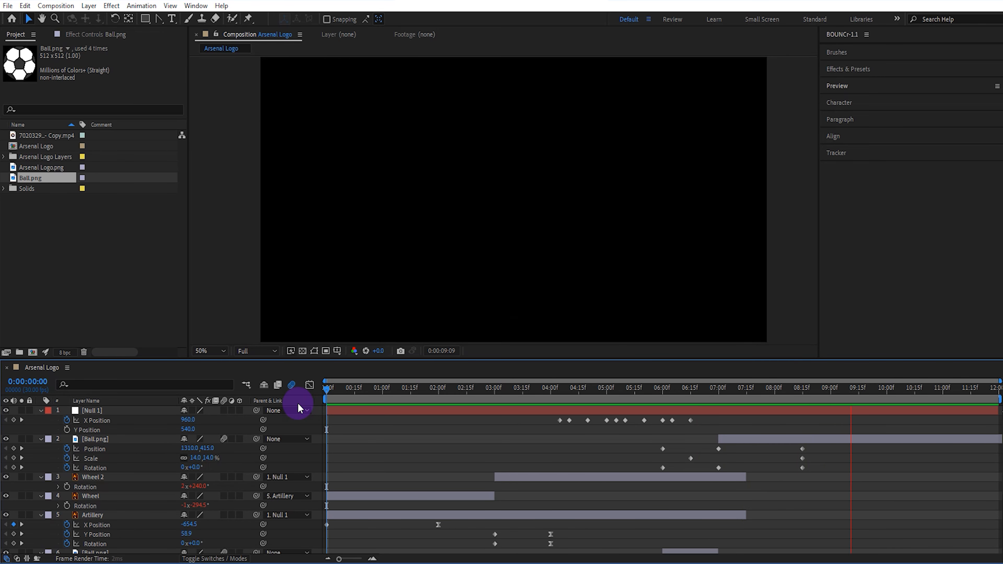
key("space")
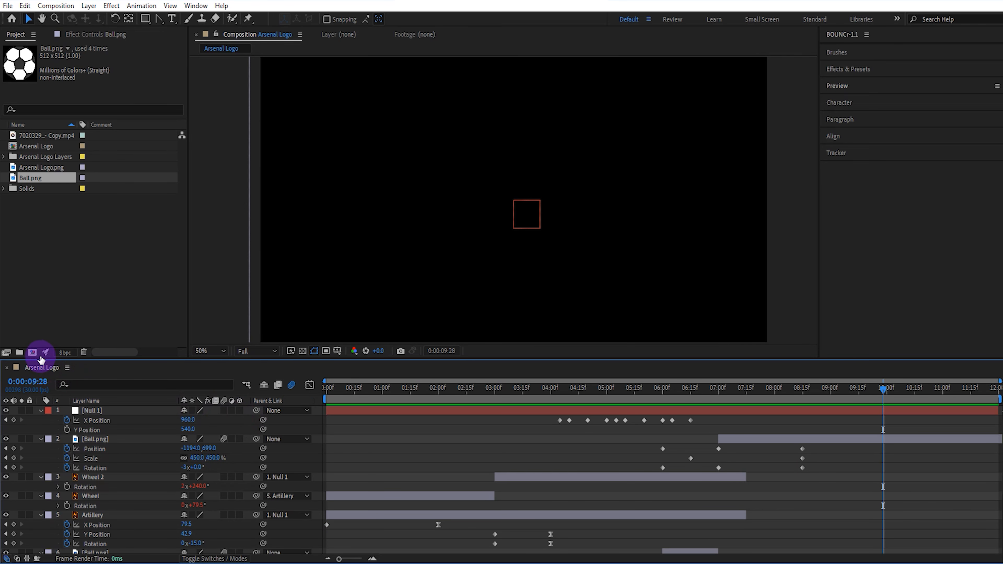
Create a 1920x1080, 12-second composition named Final and add the Arsenal Logo composition to it.
left_click(32, 352)
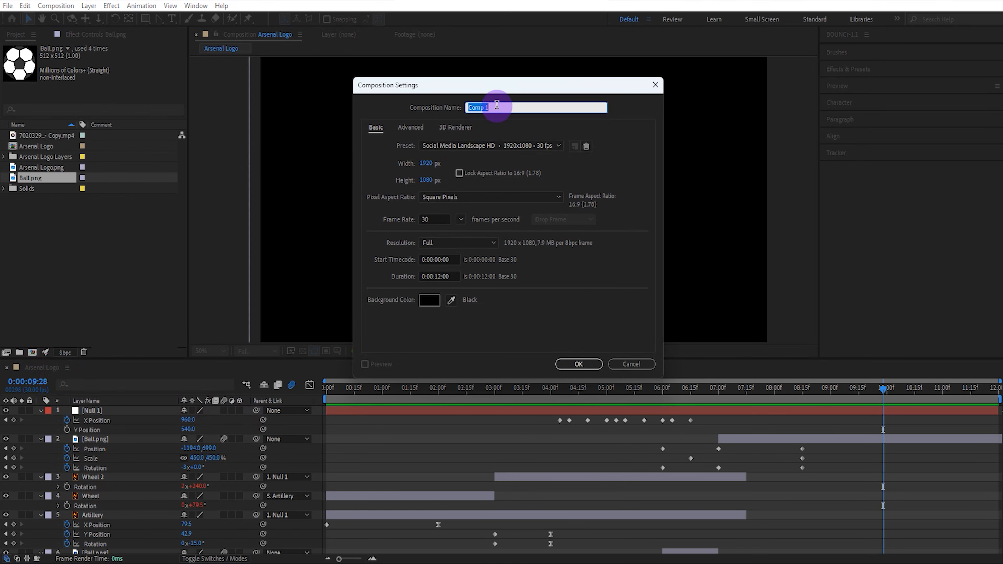
type("Finsl")
left_click(577, 364)
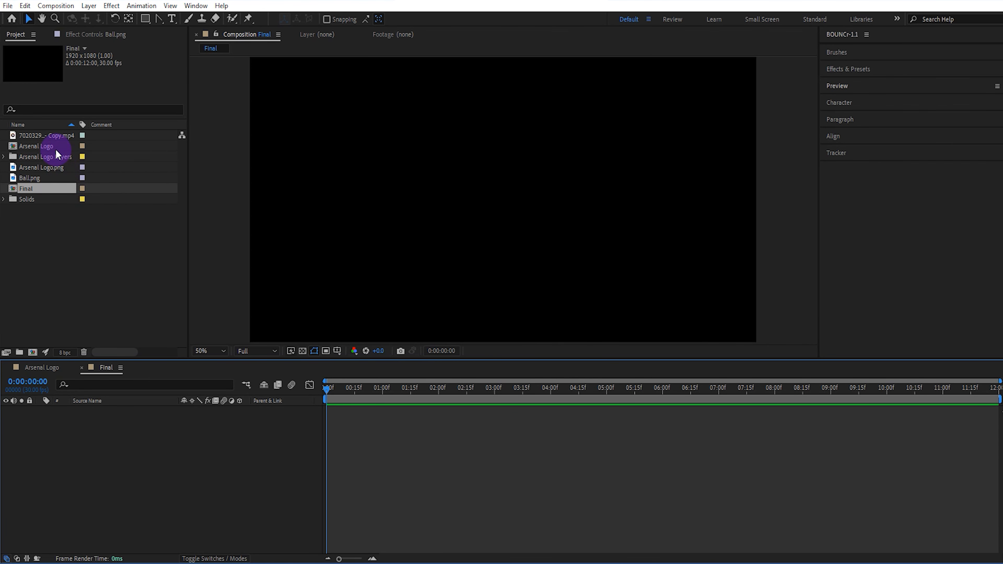
left_click_drag(54, 146, 113, 413)
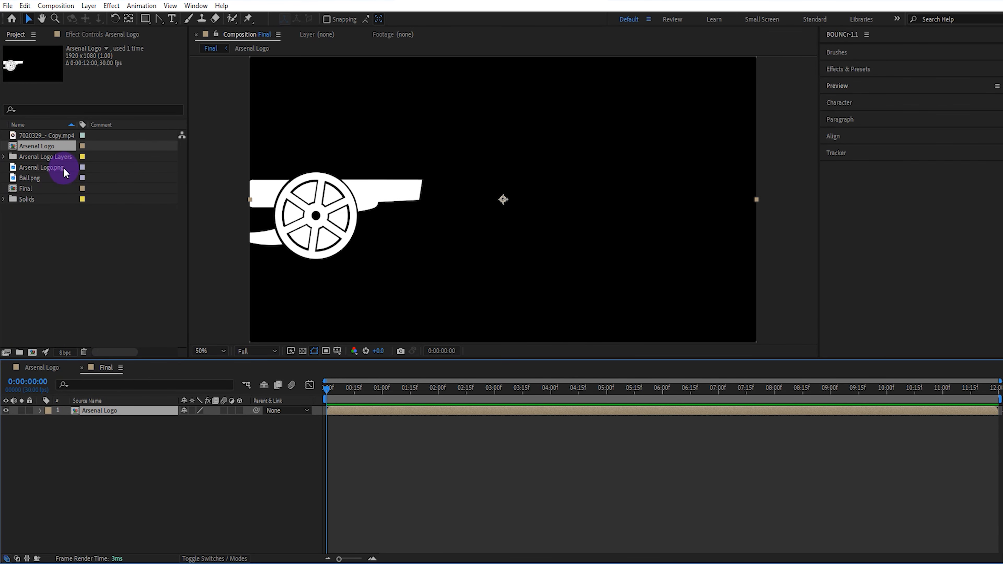
Add Arsenal Logo.png beneath the Arsenal Logo layer in Final and scale it to 18%.
left_click_drag(63, 168, 137, 424)
key("s")
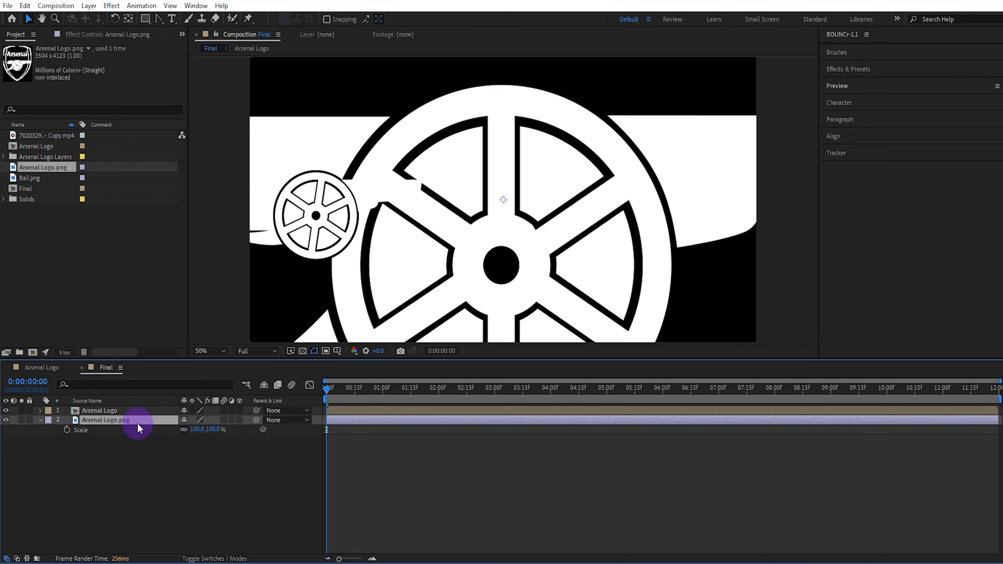
type("25")
left_click(216, 448)
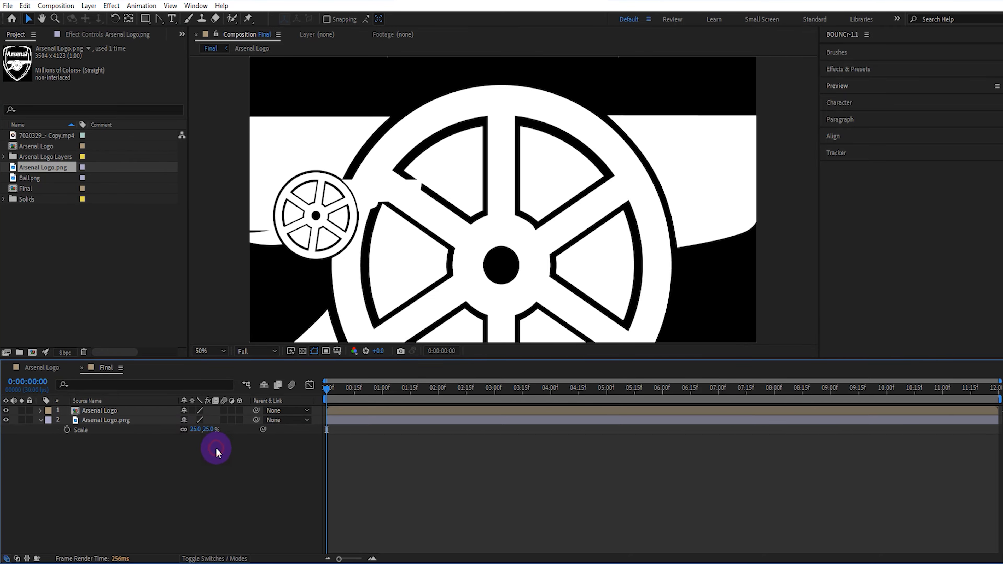
left_click_drag(210, 429, 206, 429)
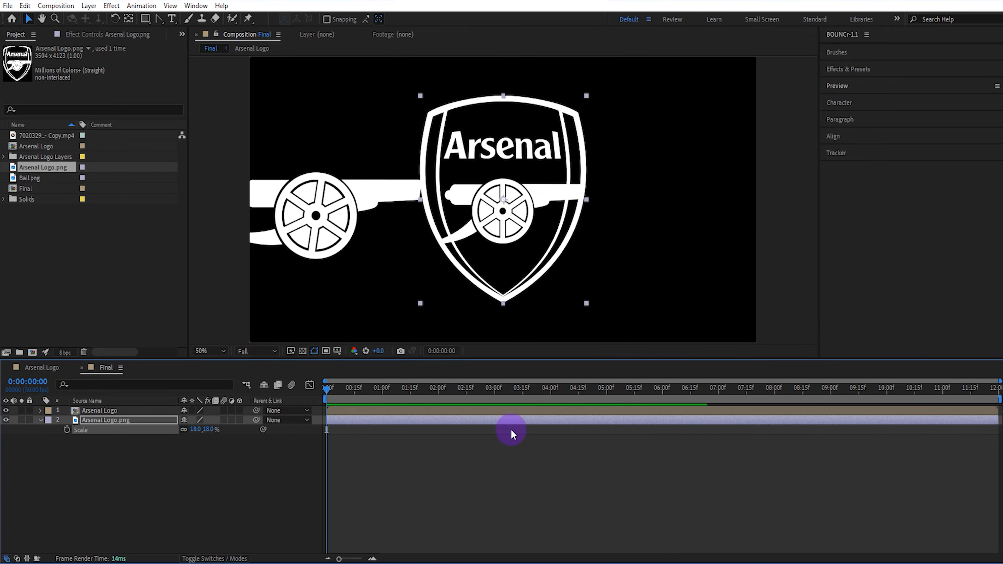
Split the Arsenal Logo.png layer at 8 seconds and delete the part before the cut.
left_click_drag(712, 389, 774, 393)
left_click(775, 421)
key("ctrl+shift+d")
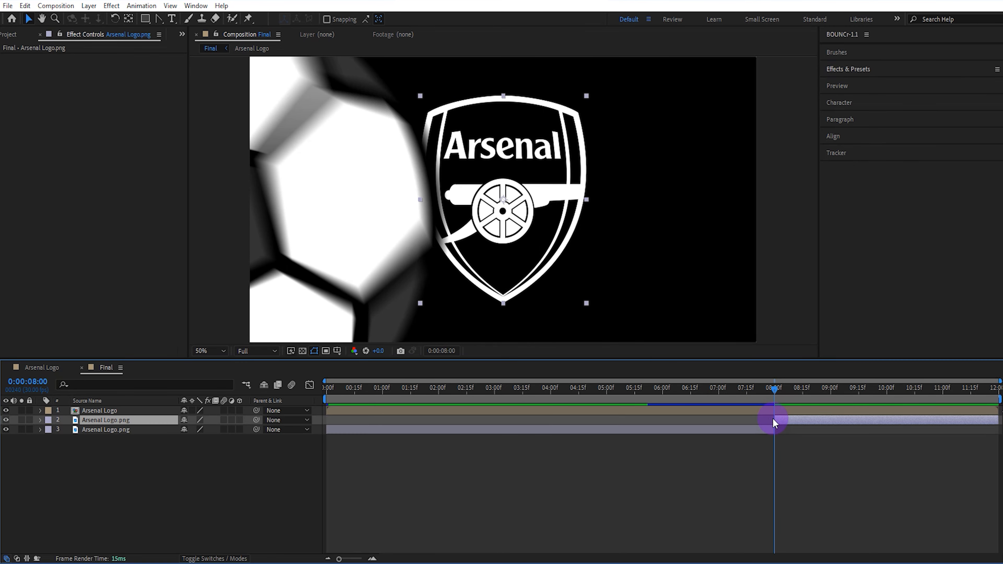
left_click(765, 429)
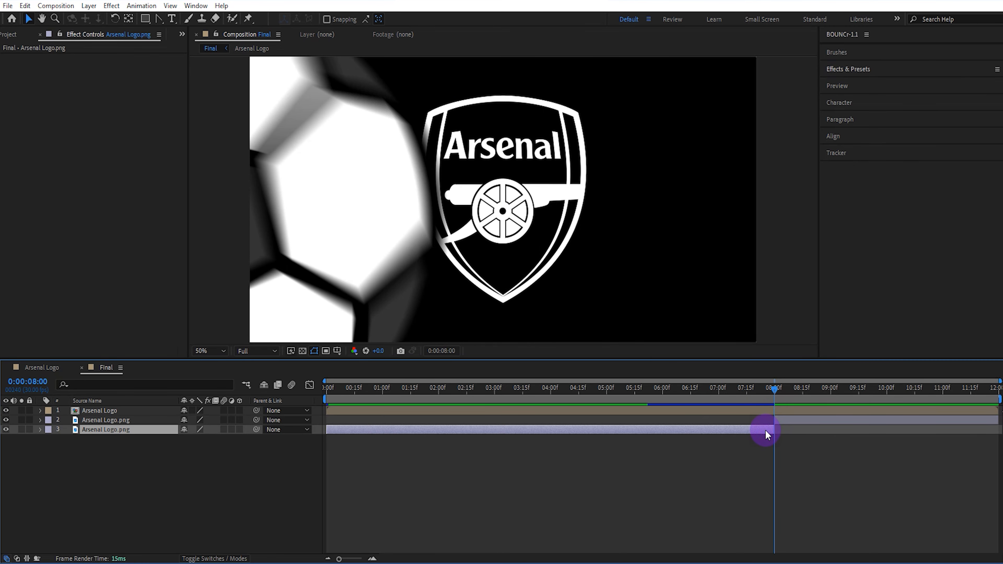
key("Delete")
Search the effects for "cc li" and apply CC Light Sweep to the Arsenal Logo.png layer.
left_click(862, 71)
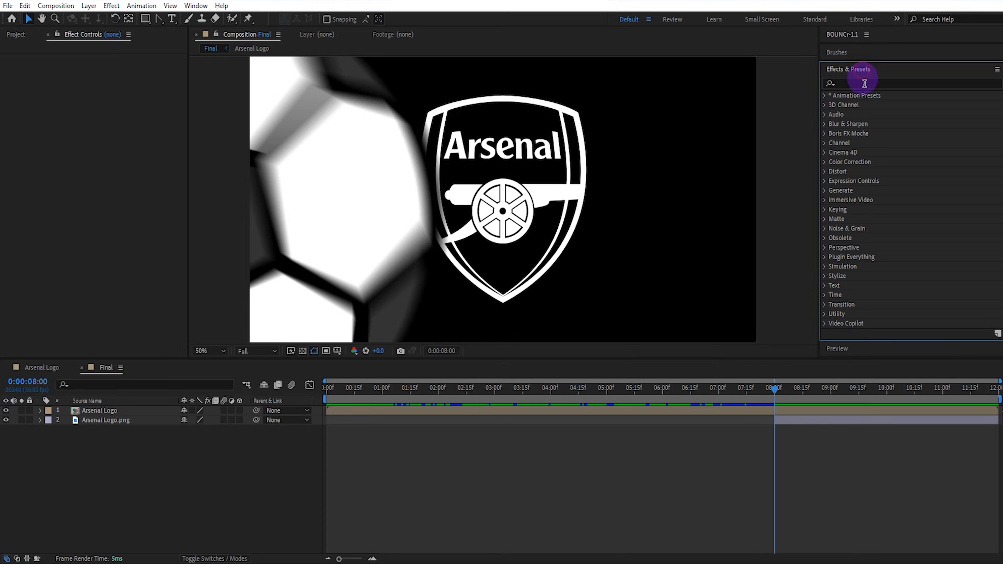
left_click(863, 83)
type("cc li")
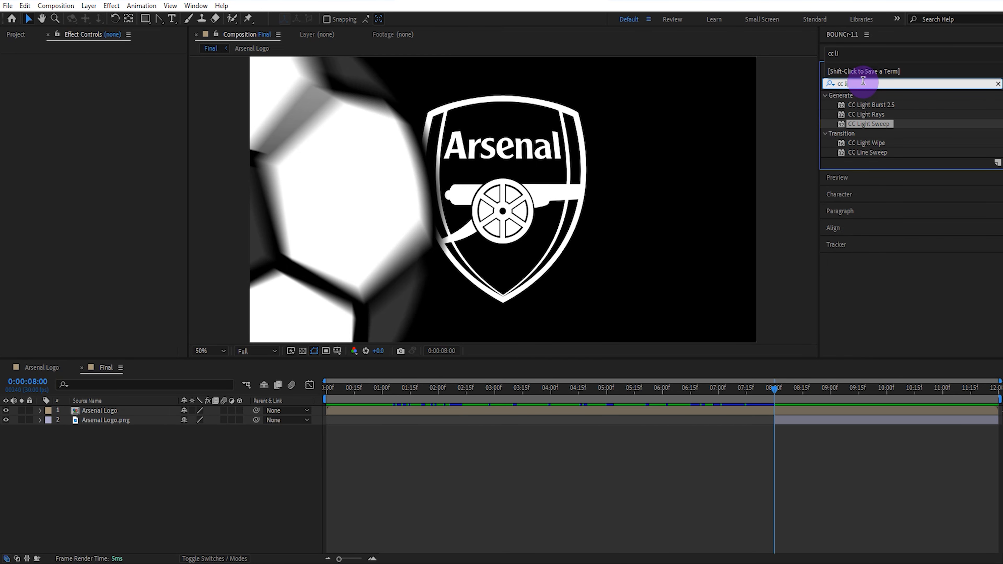
left_click_drag(871, 124, 794, 421)
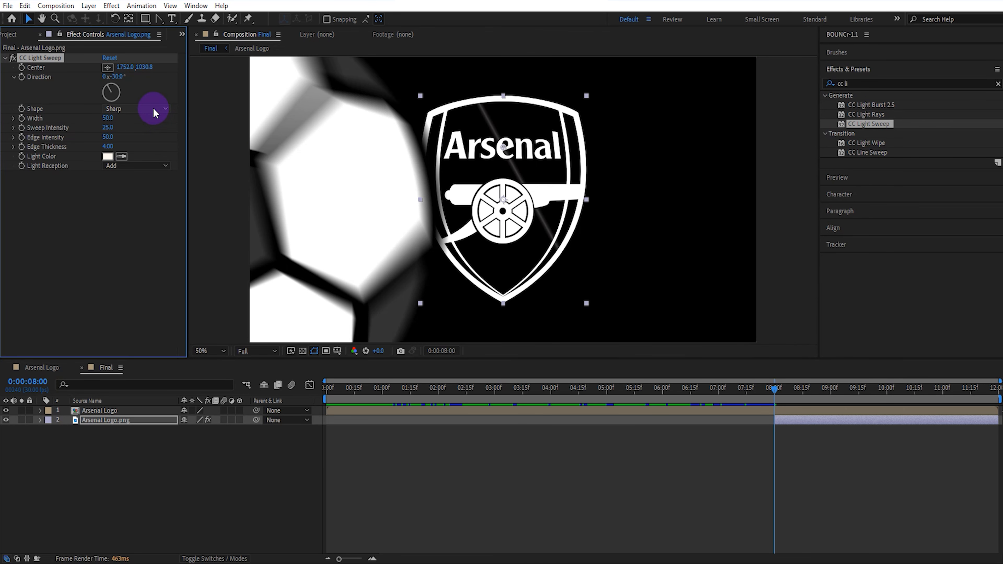
Set the light sweep's Shape to Smooth, Width to 300 and Light Reception to Cutout.
left_click(134, 109)
left_click(142, 129)
left_click(111, 119)
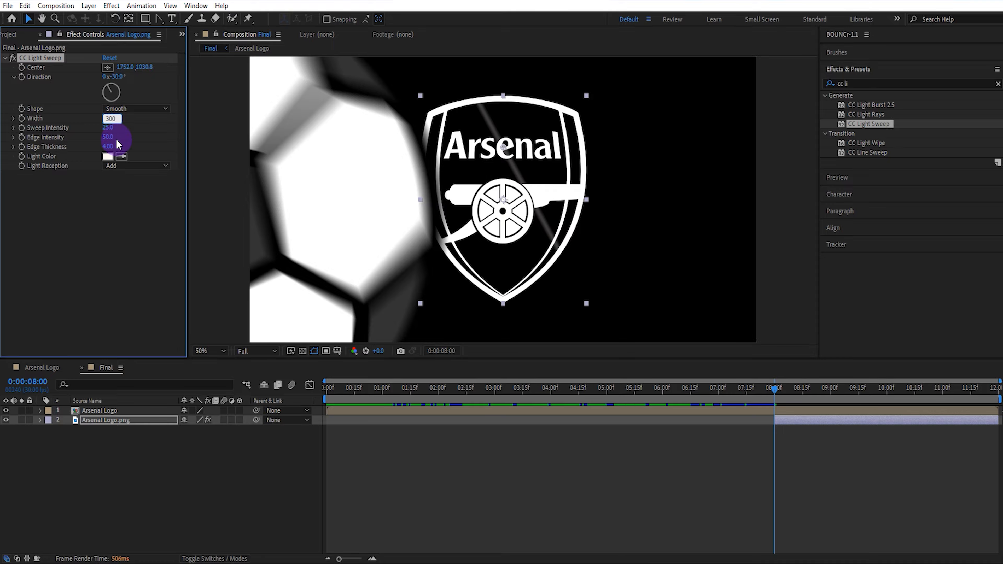
left_click(128, 166)
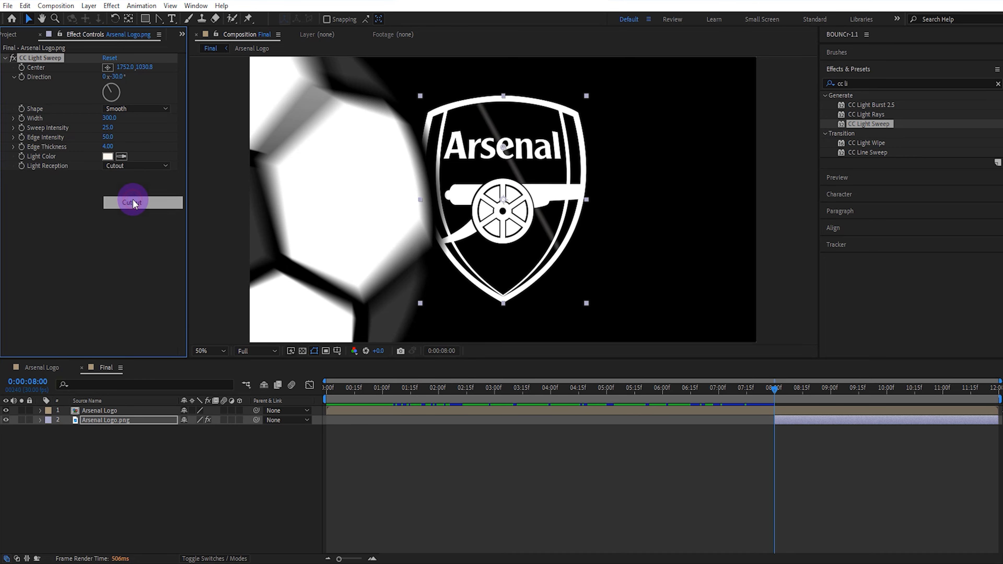
left_click(134, 202)
Keyframe the light sweep's Center at 8 seconds at -848, 1875.2, beyond the crest's edge, and reveal the layer's keyframes.
left_click(31, 92)
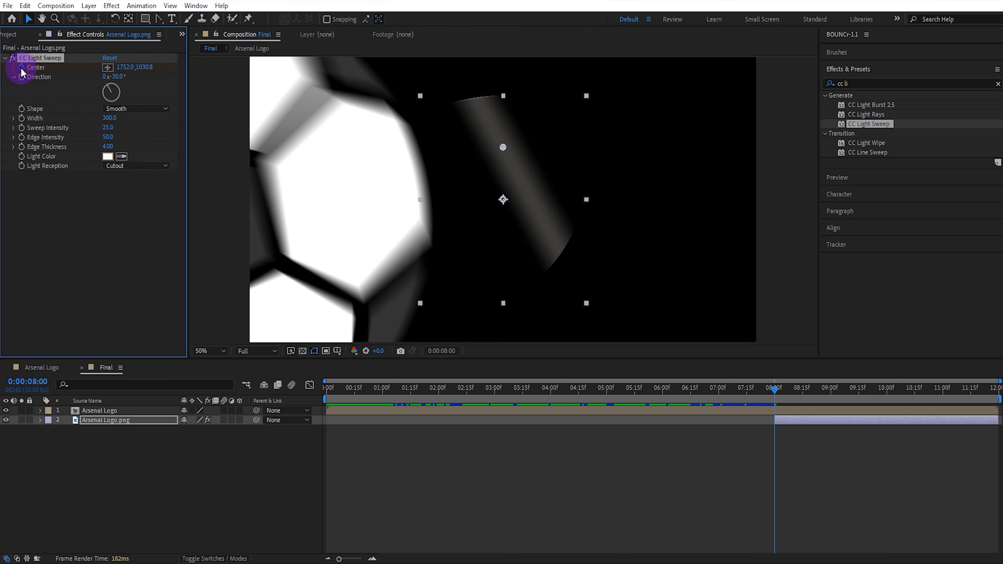
left_click_drag(482, 153, 380, 187)
left_click(156, 422)
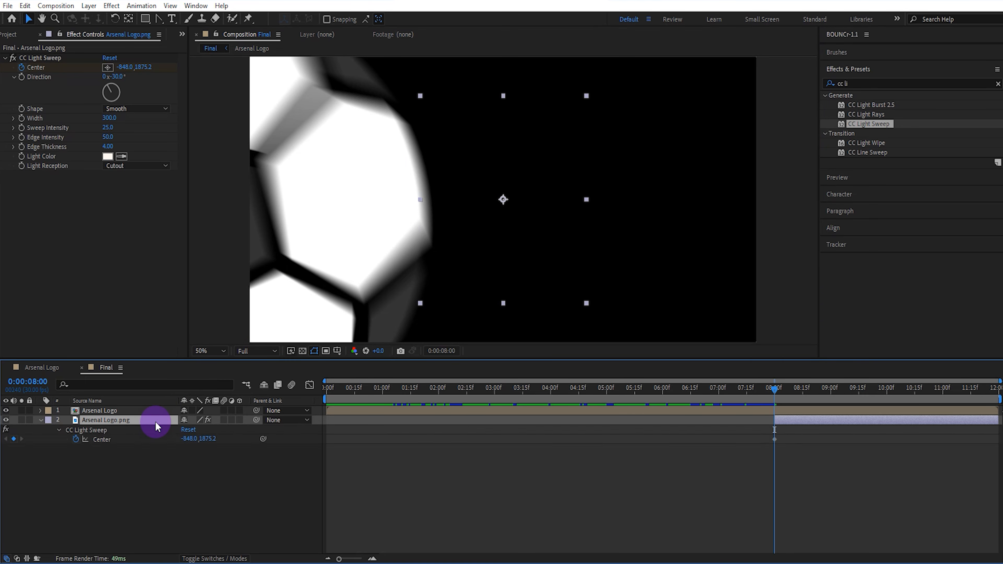
Move the light sweep's Center to 3763.1, -127.4 at 9 seconds and duplicate the Arsenal Logo.png layer.
left_click(832, 390)
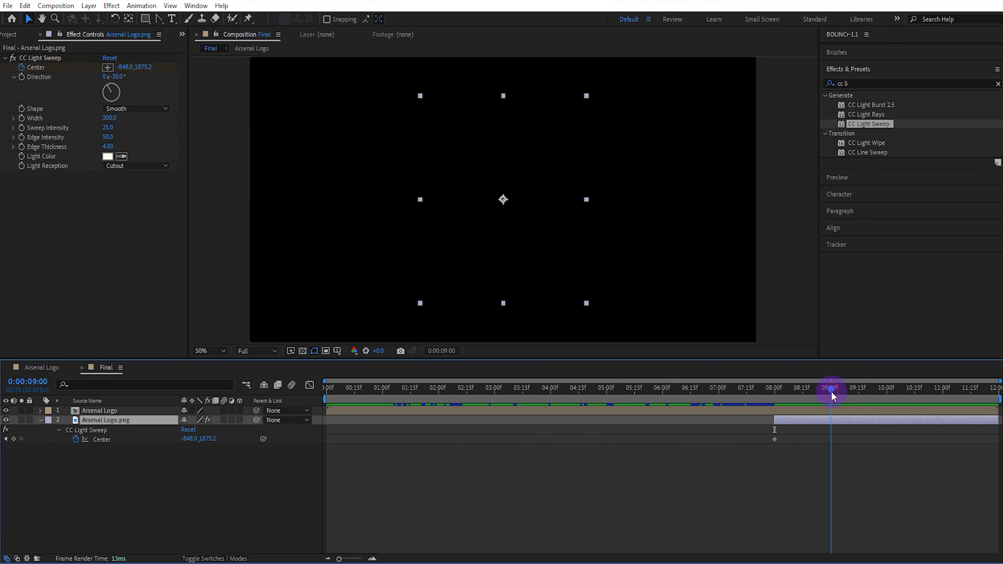
left_click(107, 67)
left_click_drag(381, 191, 599, 89)
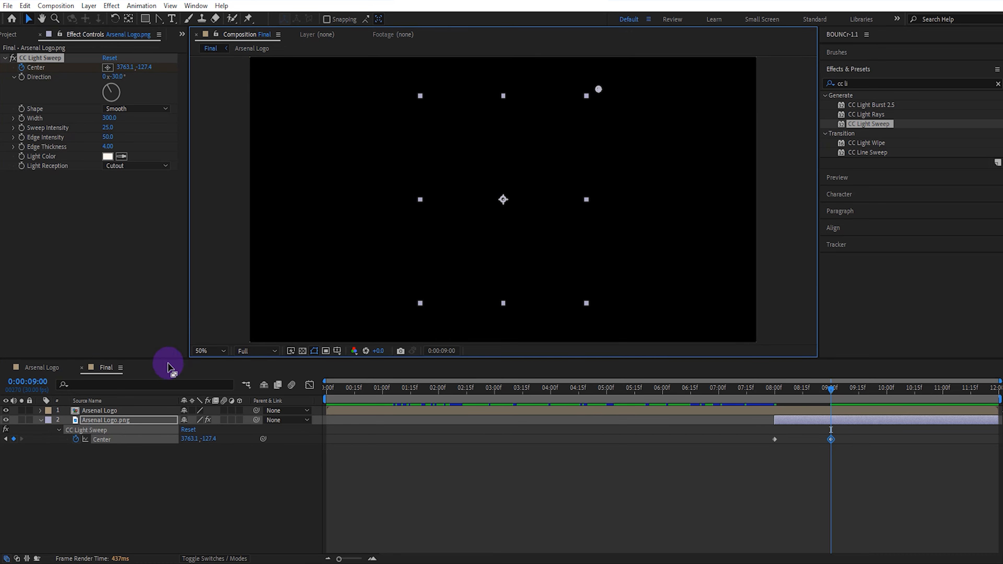
left_click(143, 426)
key("ctrl+d")
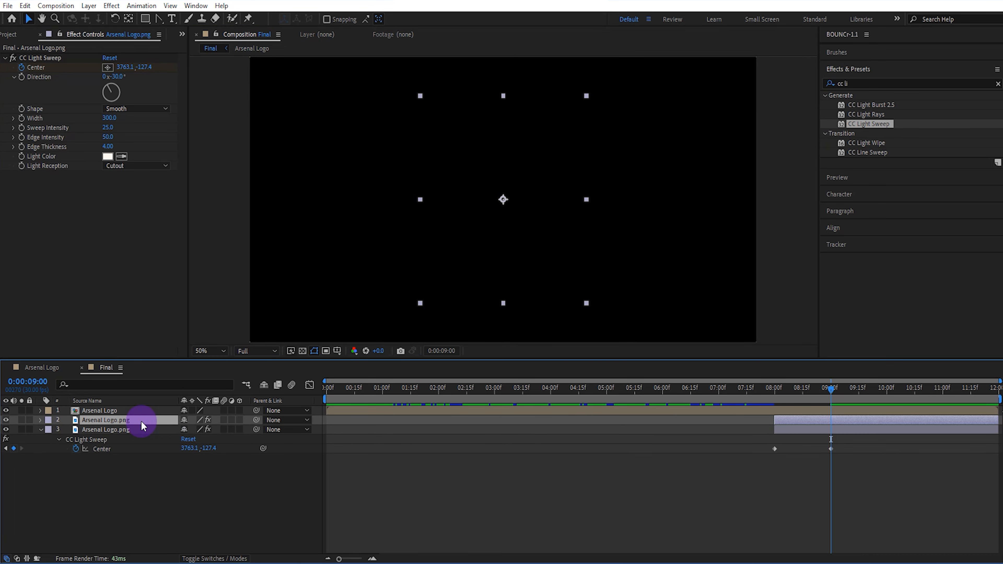
Remove CC Light Sweep from the duplicated Arsenal Logo.png layer and keyframe its Scale from 18% at 9:00 to 15% at 9:05.
left_click(44, 58)
key("Delete")
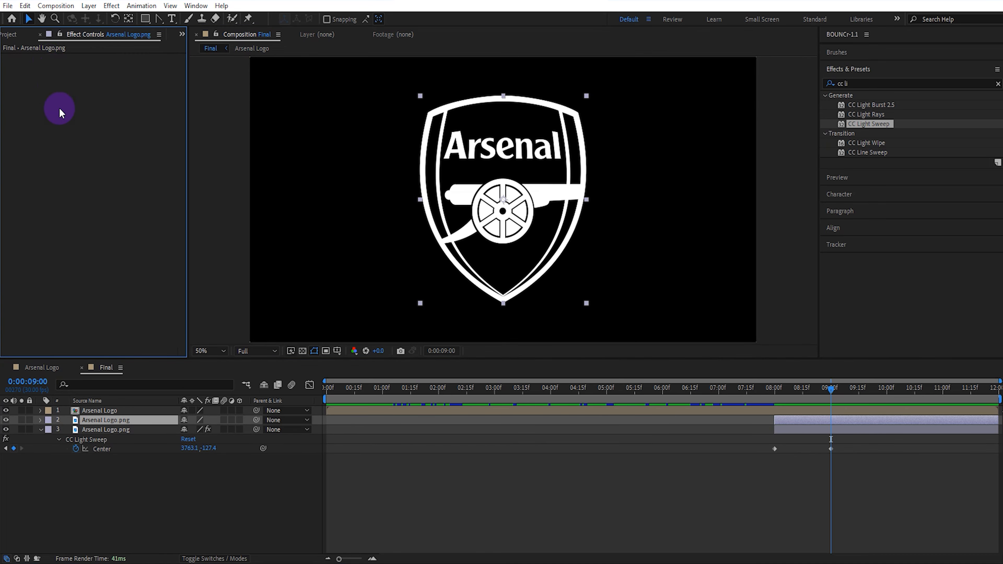
left_click(120, 425)
key("s")
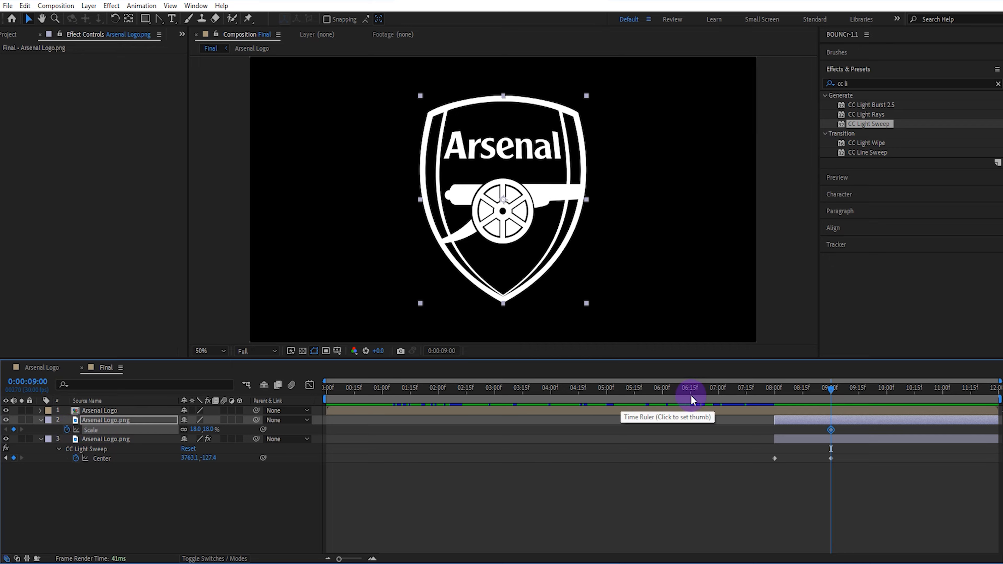
left_click(835, 389)
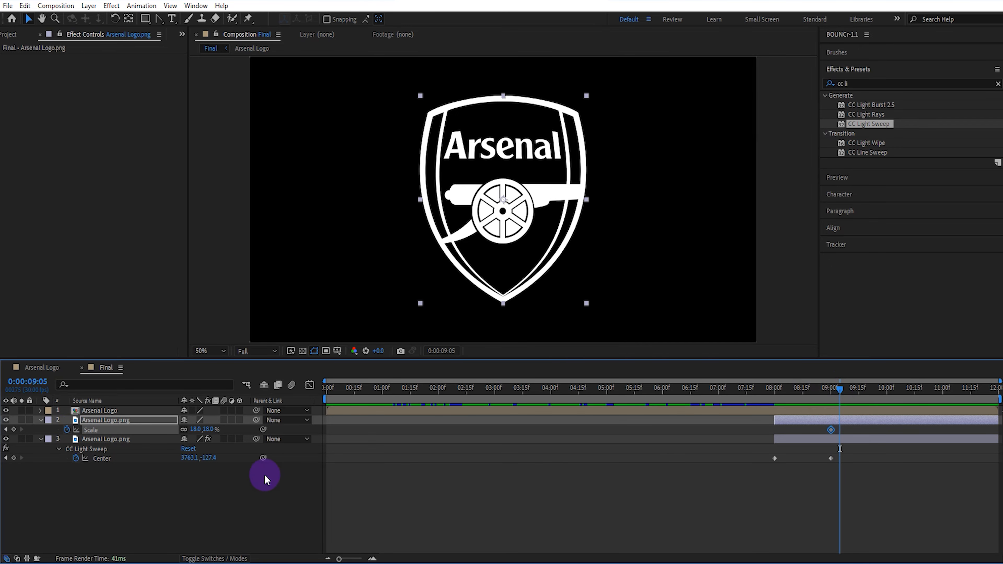
left_click_drag(208, 432, 210, 433)
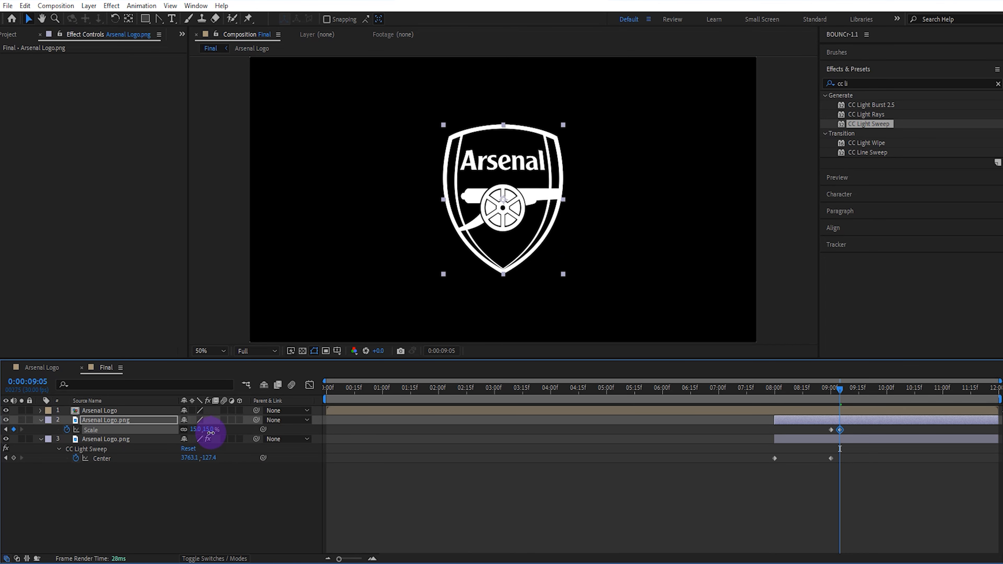
Ease the two Scale keyframes with a speed curve that starts fast and slows into the last keyframe, and enable motion blur on the layer.
left_click_drag(848, 428, 822, 433)
left_click(309, 386)
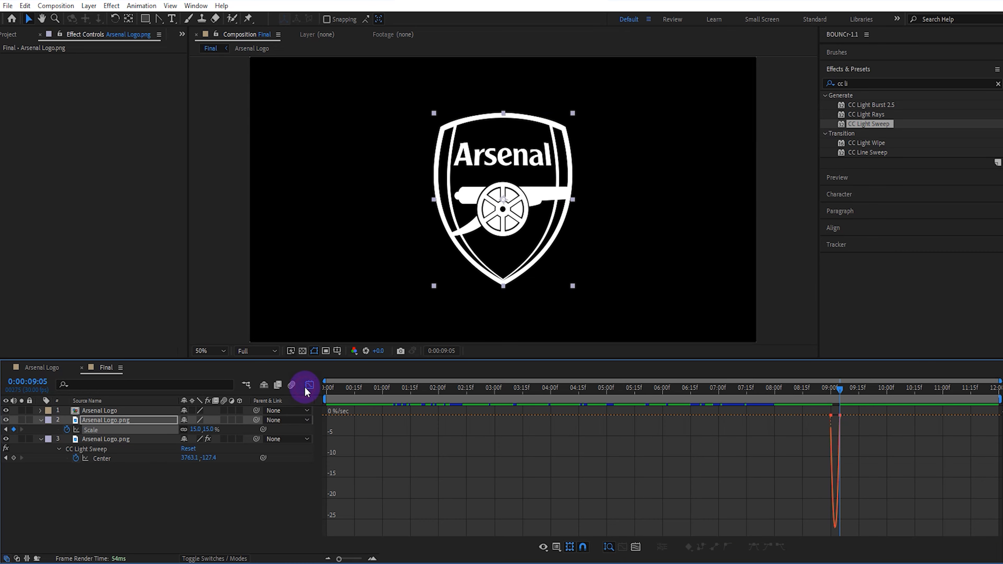
left_click_drag(349, 548, 366, 554)
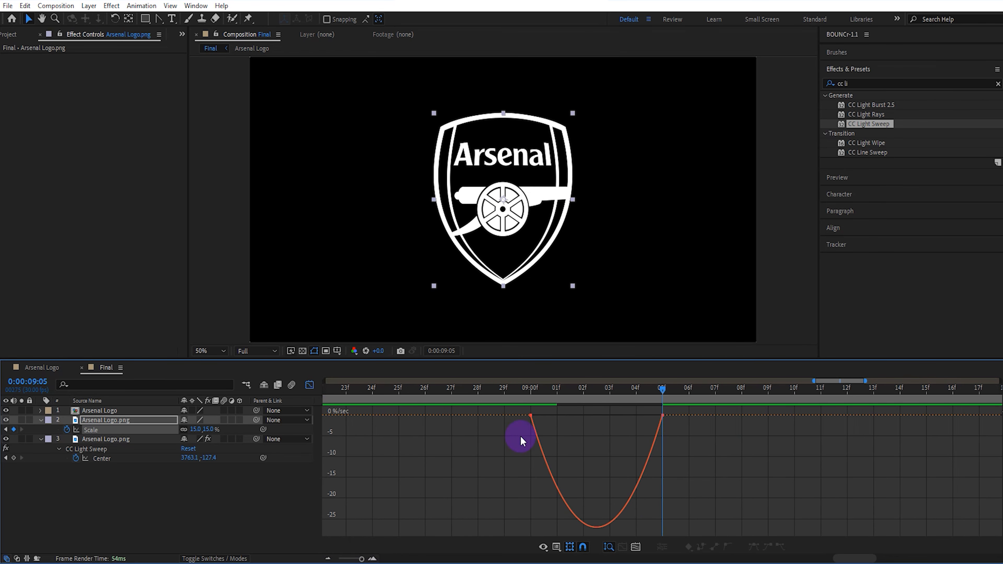
left_click(527, 421)
left_click_drag(552, 415, 527, 416)
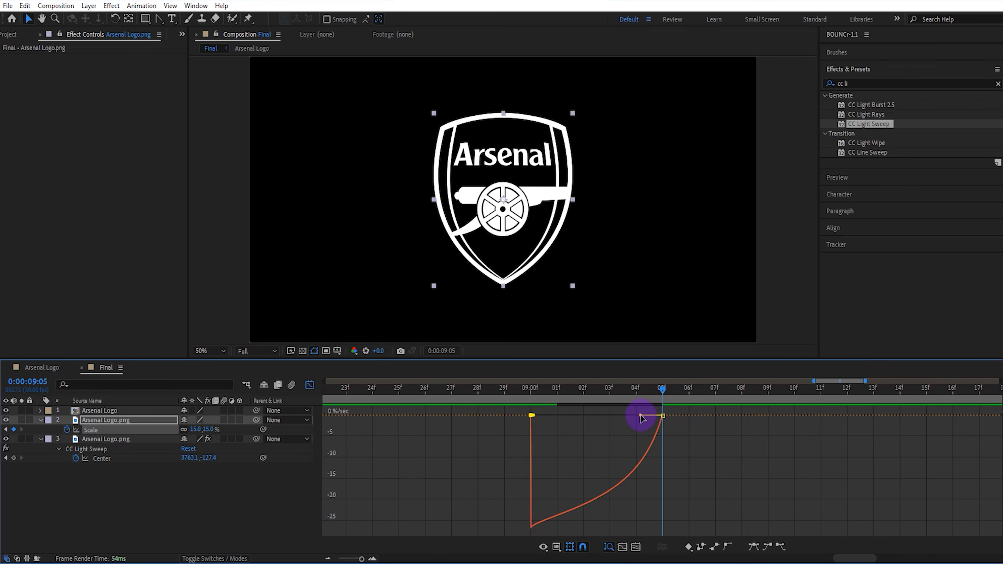
left_click_drag(641, 416, 531, 416)
left_click(310, 386)
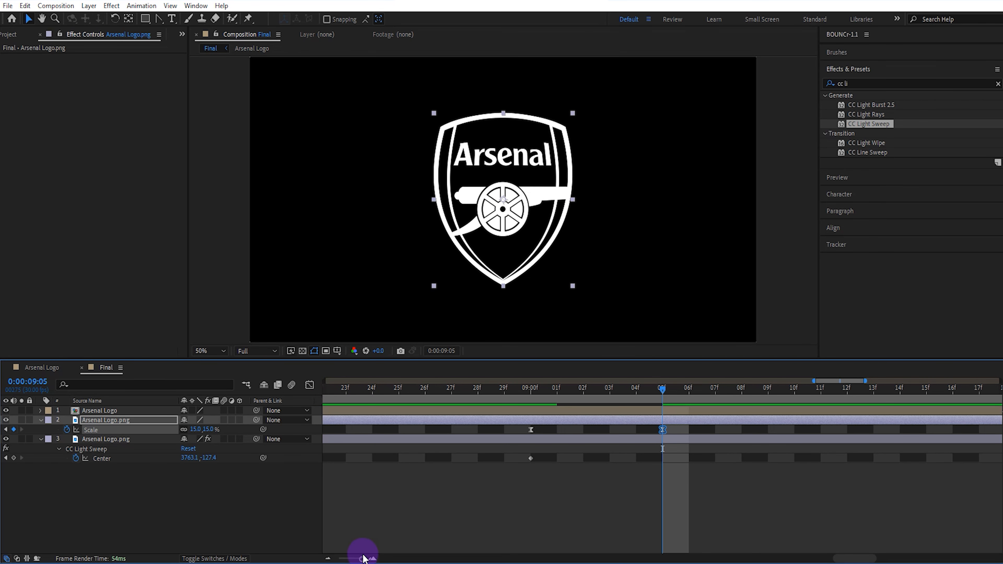
left_click_drag(360, 558, 333, 560)
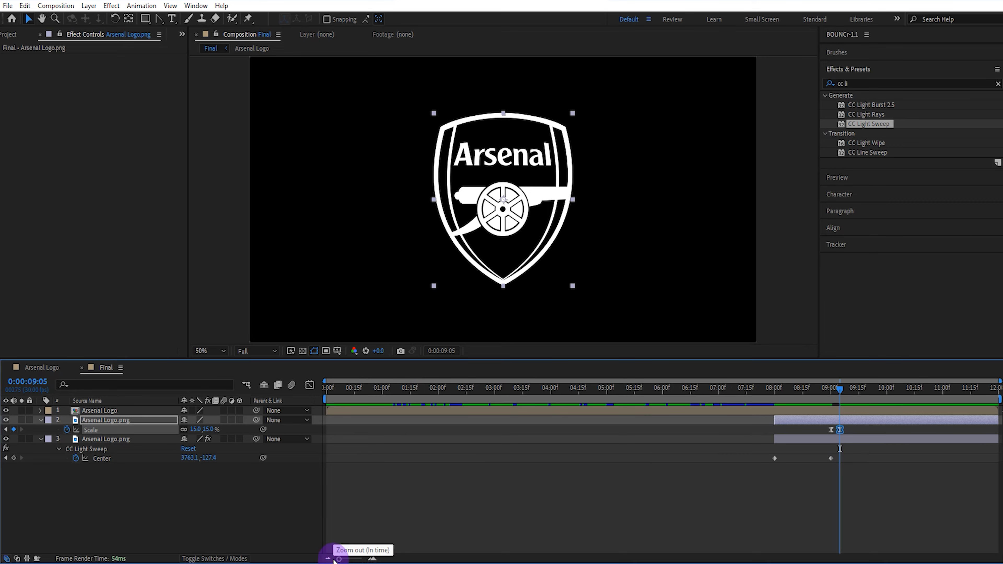
left_click(225, 420)
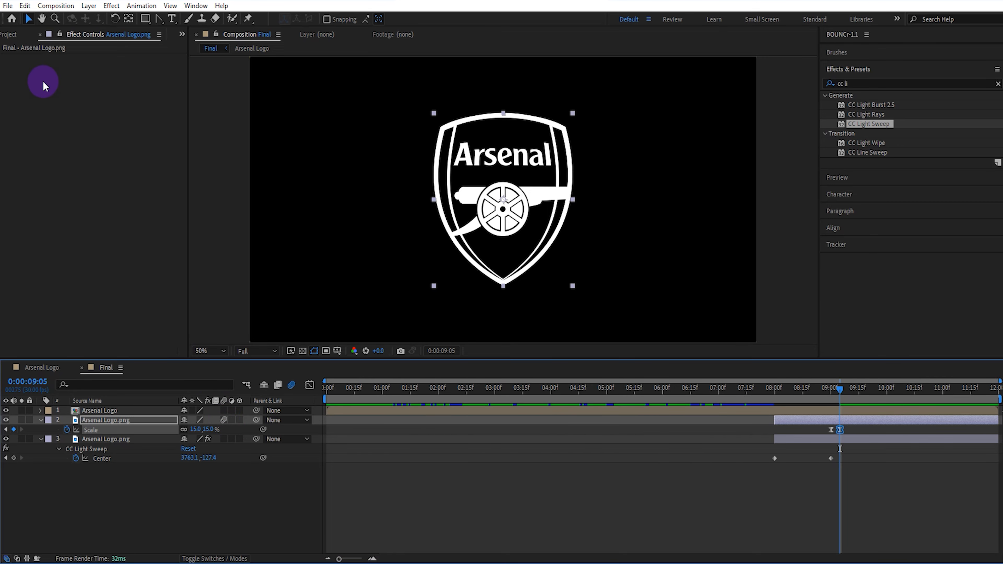
Place the 7020329 Special Effects Copy.mp4 smoke clip beneath the scaled logo layer and open it in the layer viewer.
left_click(16, 35)
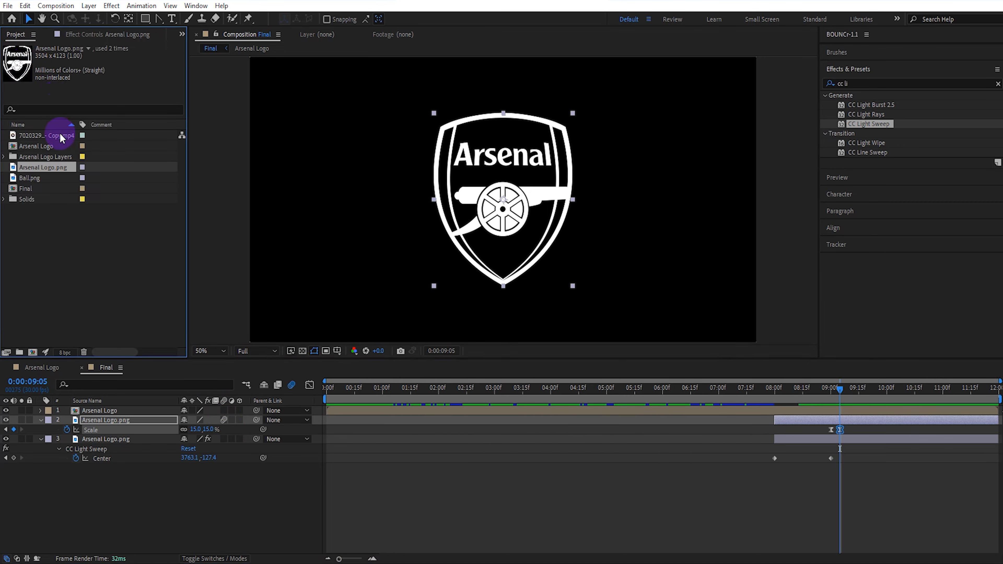
left_click_drag(59, 136, 138, 429)
double_click(138, 439)
Trim the smoke clip to an in point of 0:00:00:14 and an out point of 0:00:01:14.
left_click(326, 391)
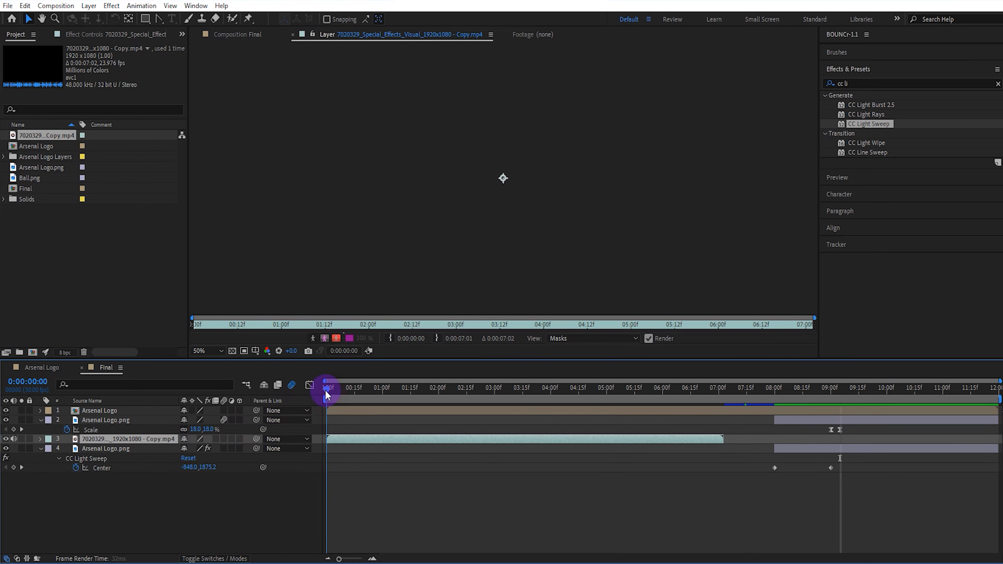
left_click_drag(326, 391, 359, 400)
left_click(386, 339)
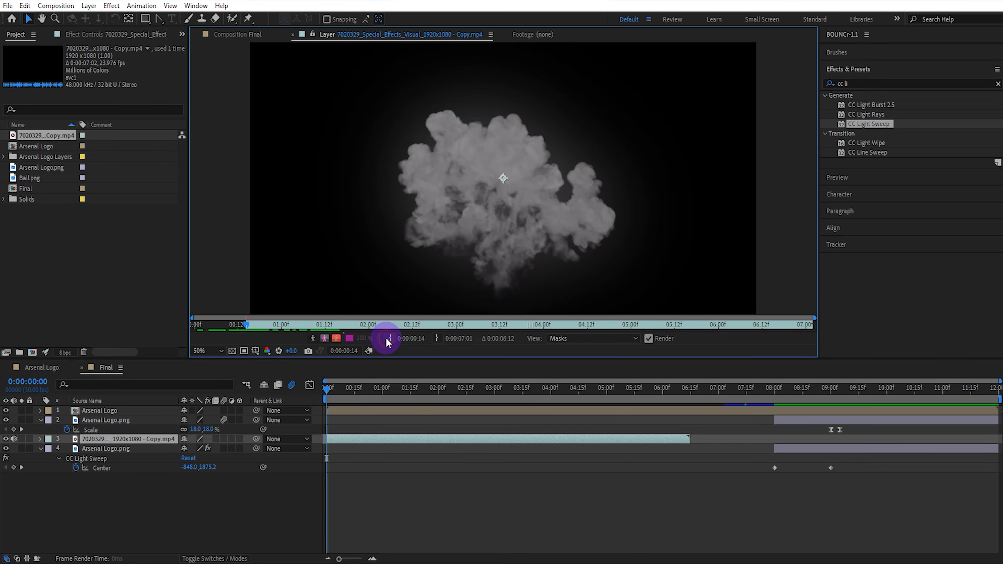
left_click_drag(334, 384, 383, 397)
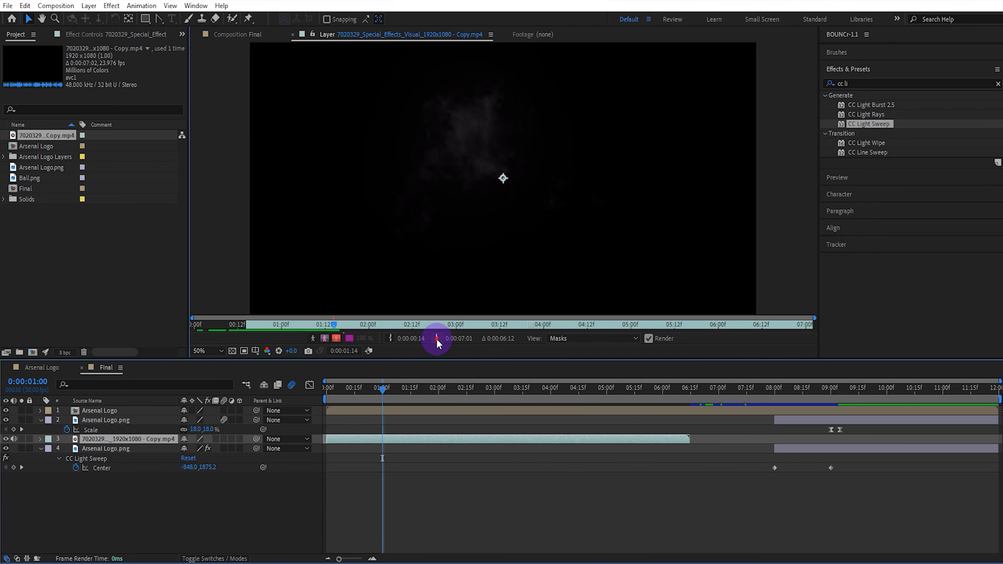
left_click(436, 338)
Return to the Final composition and shift the trimmed smoke clip so that it starts at 9:02, during the crest's scale-down.
left_click(255, 36)
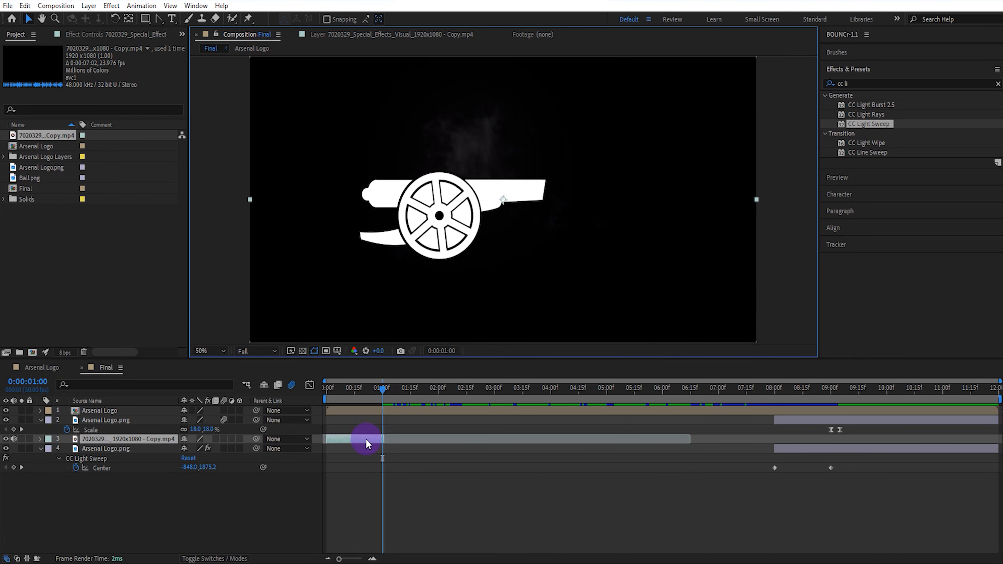
left_click_drag(367, 439, 872, 460)
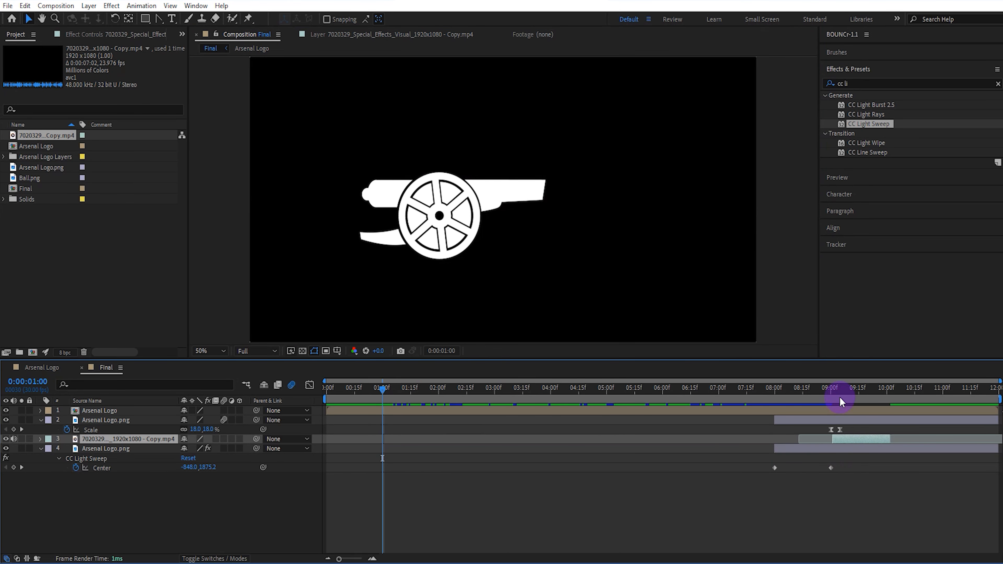
left_click(834, 387)
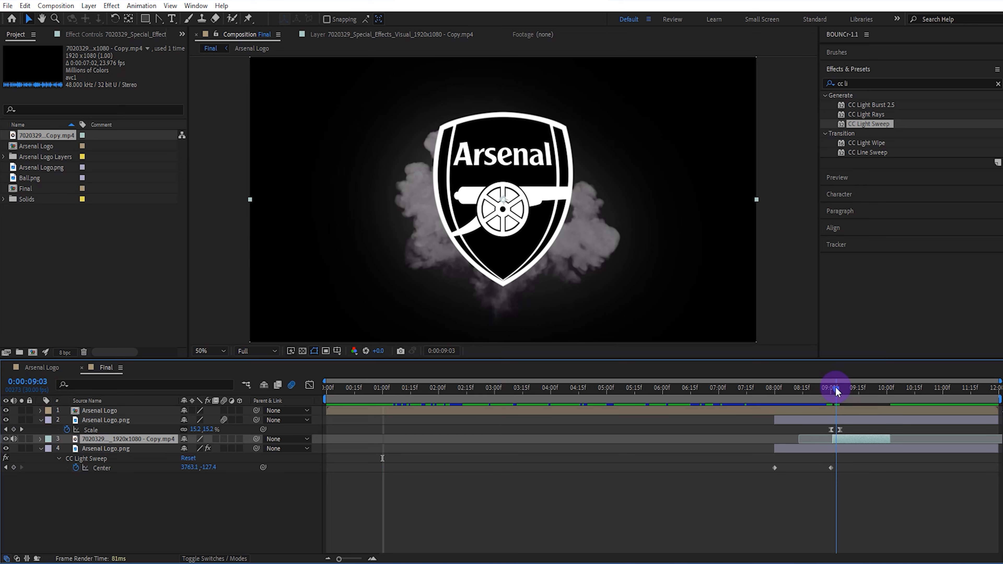
left_click_drag(835, 387, 835, 386)
left_click_drag(846, 439, 849, 442)
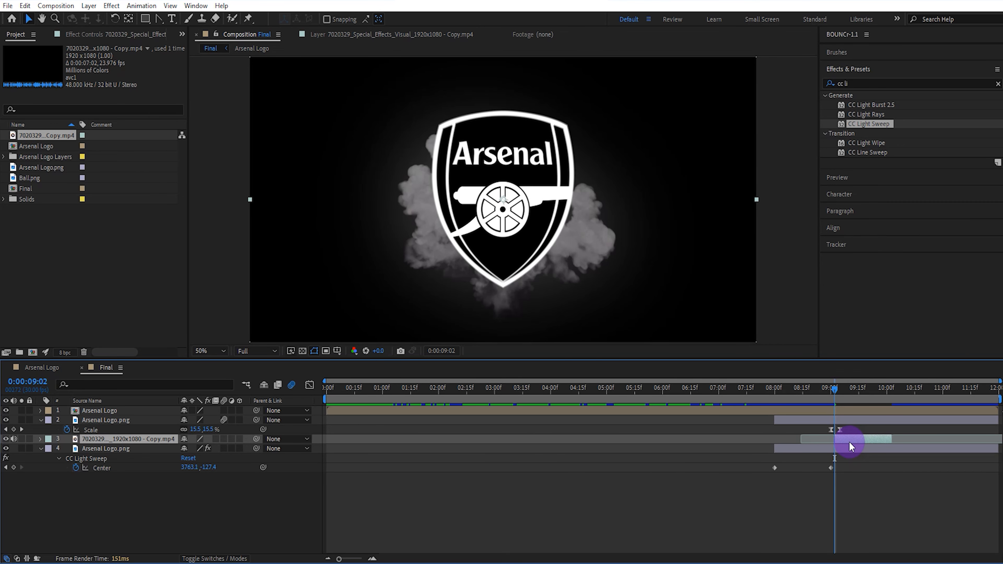
Play back the crest reveal and smoke burst from 7:21.
left_click(806, 390)
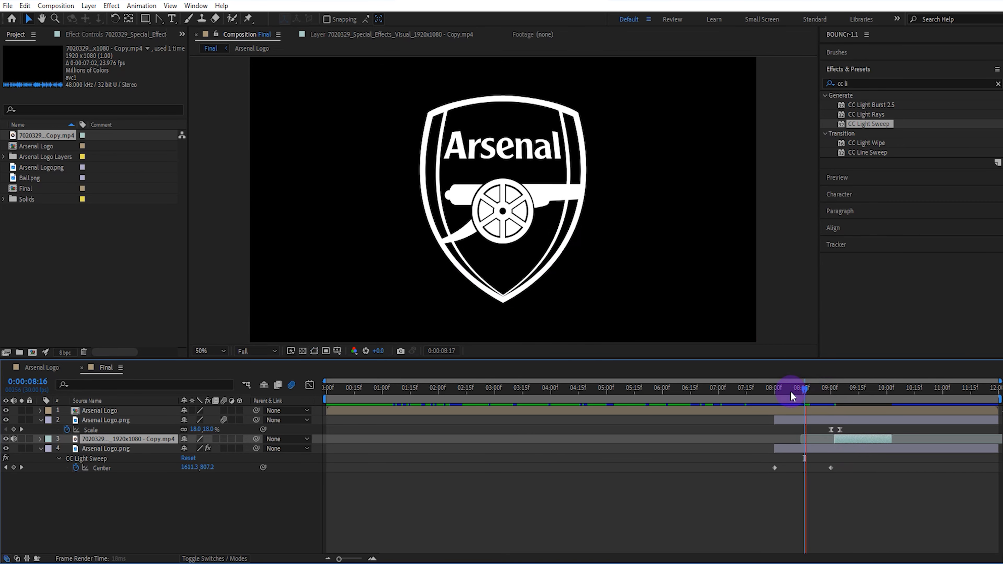
left_click(759, 389)
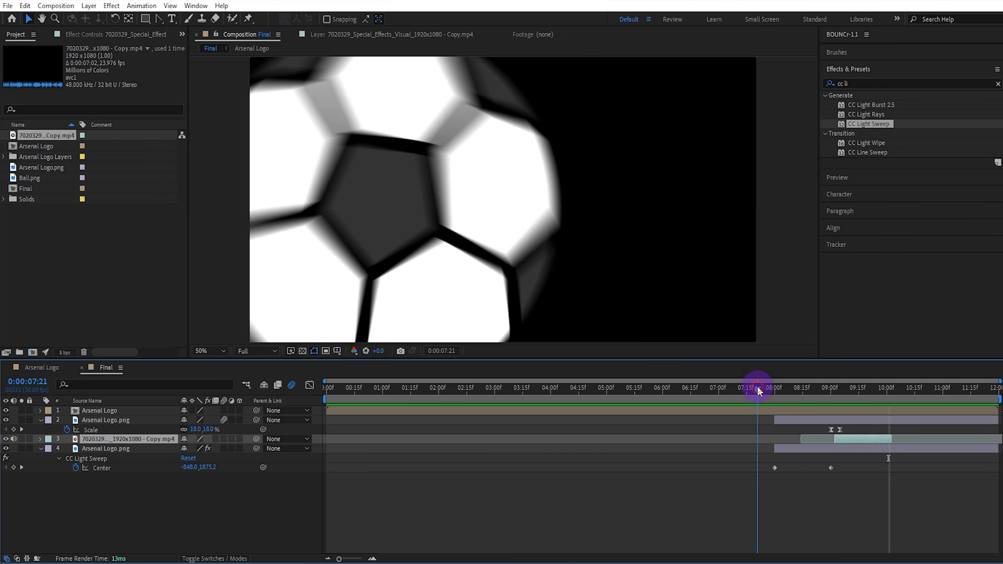
key("space")
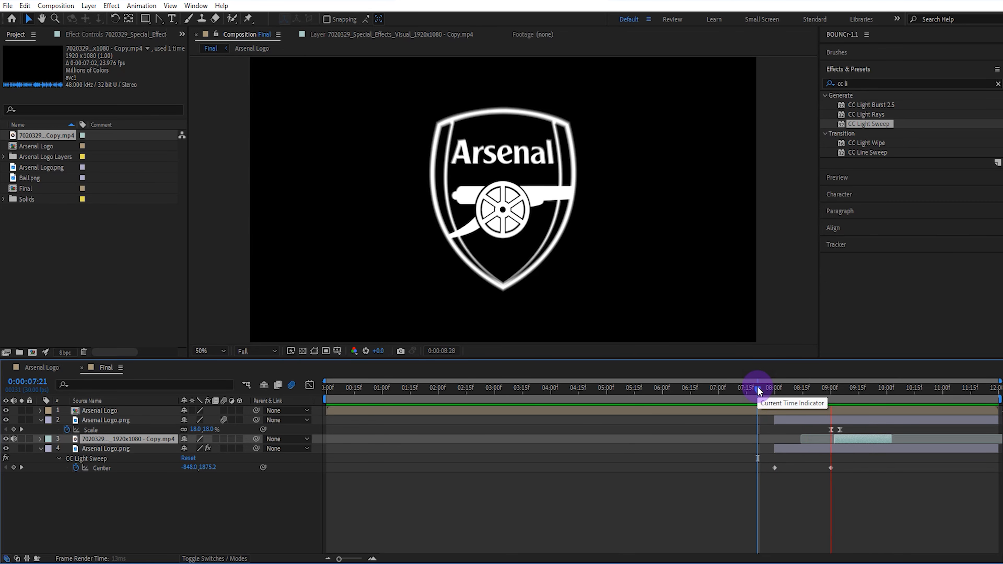
Split the scaled Arsenal Logo.png layer at 9:00 and delete the part before the split.
left_click_drag(757, 389, 832, 390)
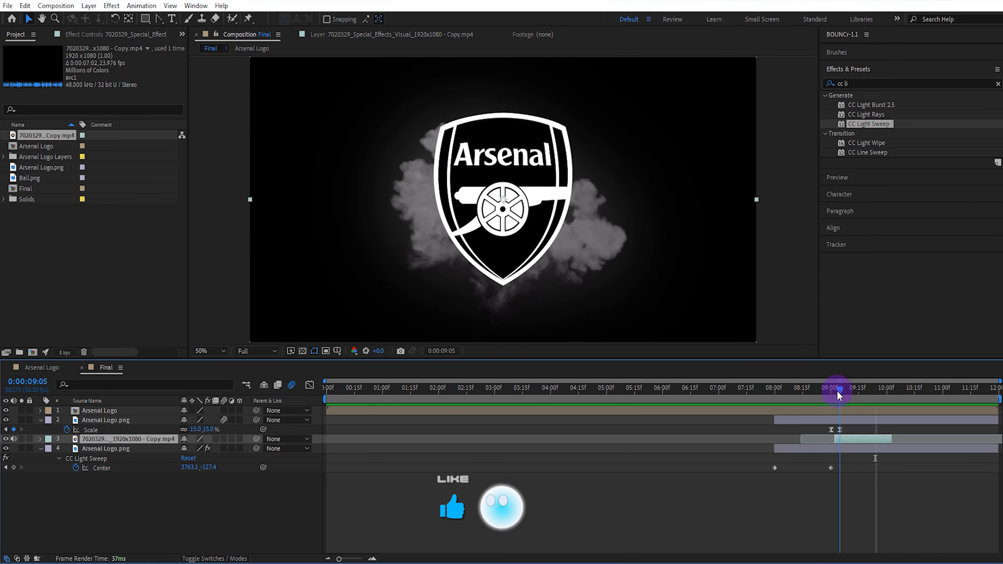
left_click(842, 417)
key("ctrl+shift+d")
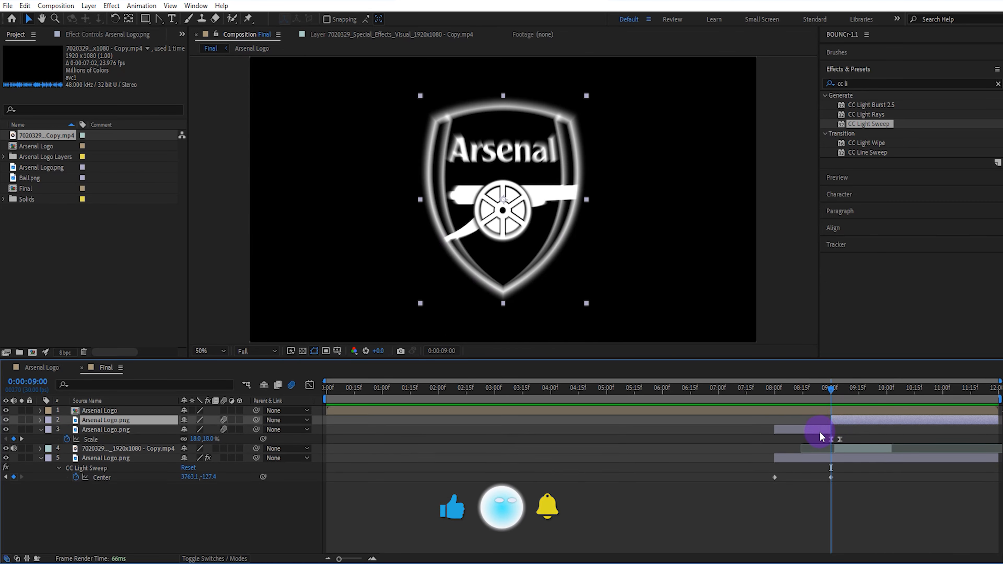
left_click(821, 431)
key("Delete")
Play back the light sweep reveal from 7:14 and the whole animation from the beginning.
left_click_drag(759, 388, 745, 389)
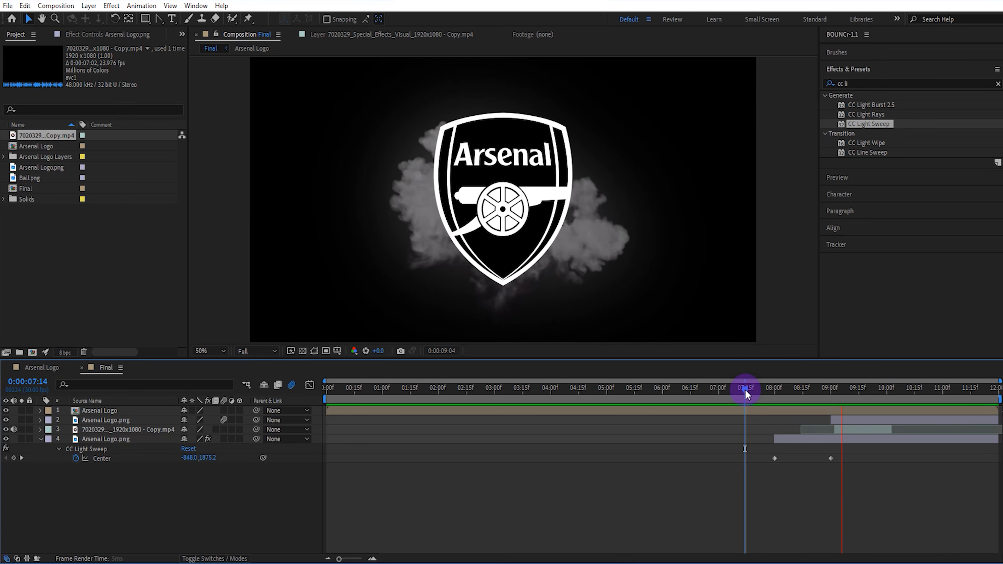
key("space")
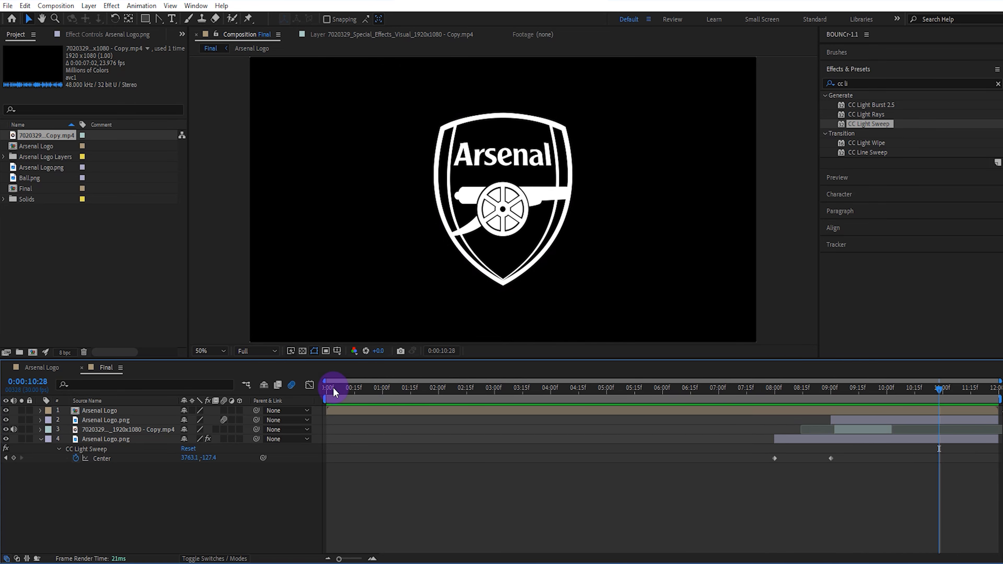
left_click(330, 388)
key("space")
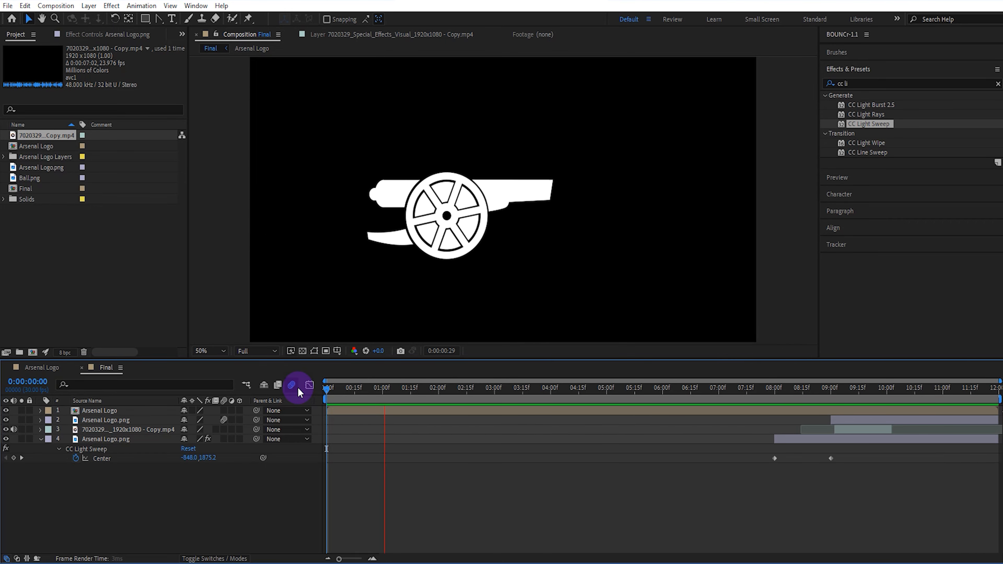